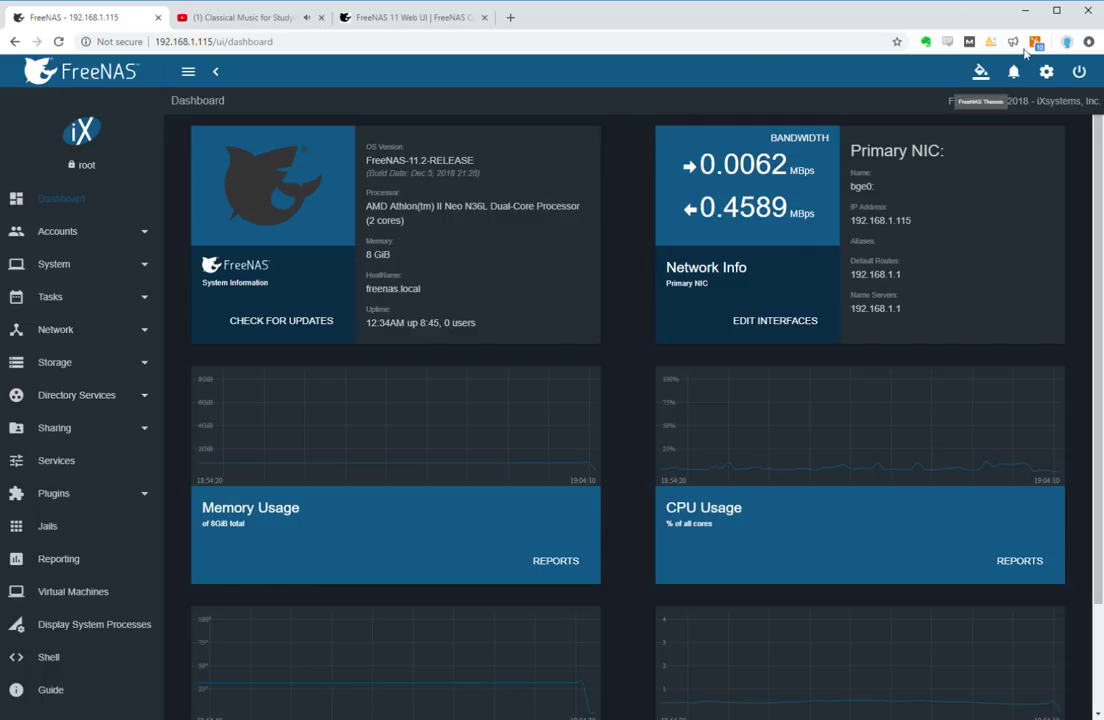
Switch to the legacy web interface and select the 'legacy/' part of the page address
left_click(1046, 71)
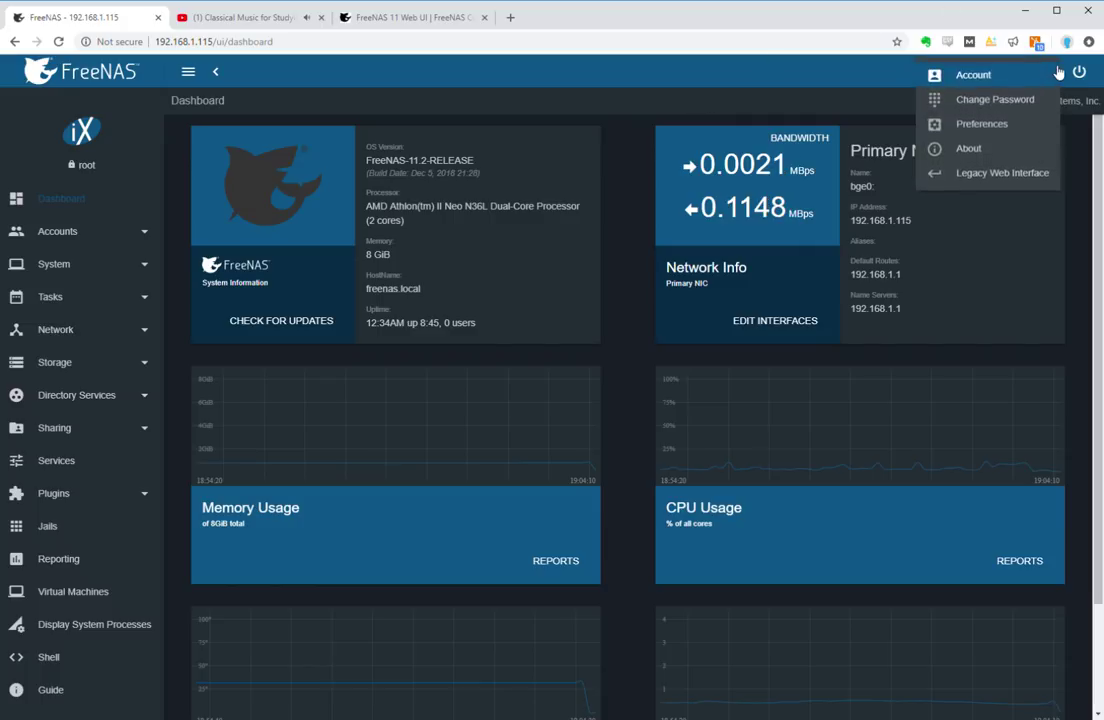
left_click(1014, 174)
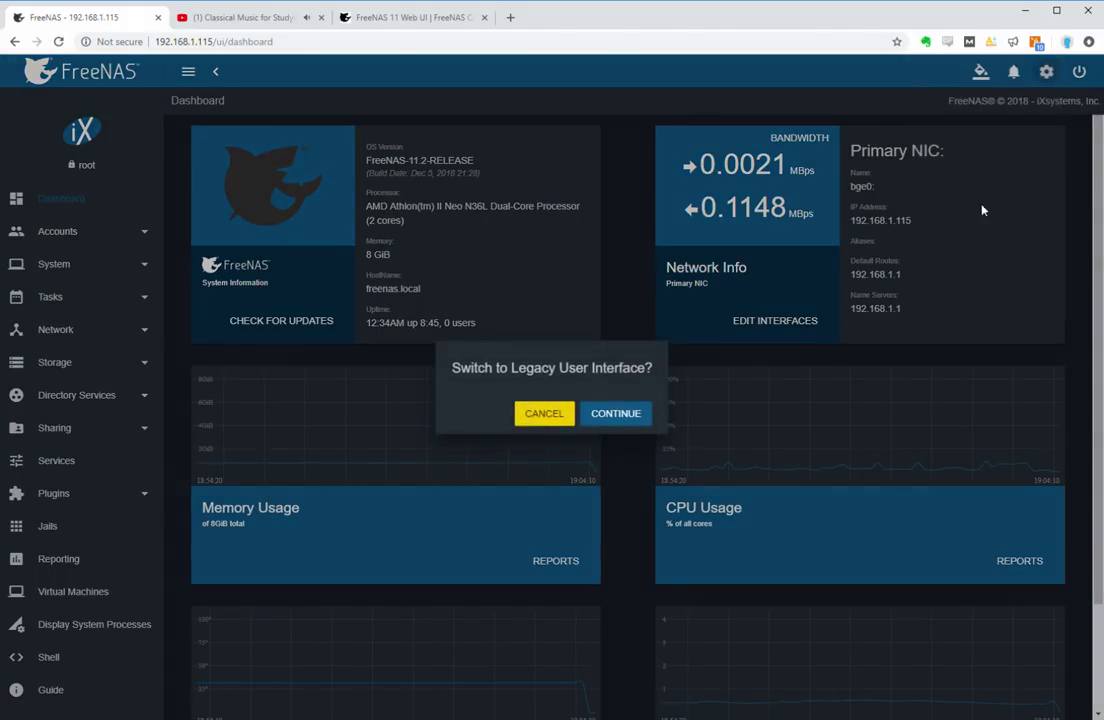
left_click(615, 415)
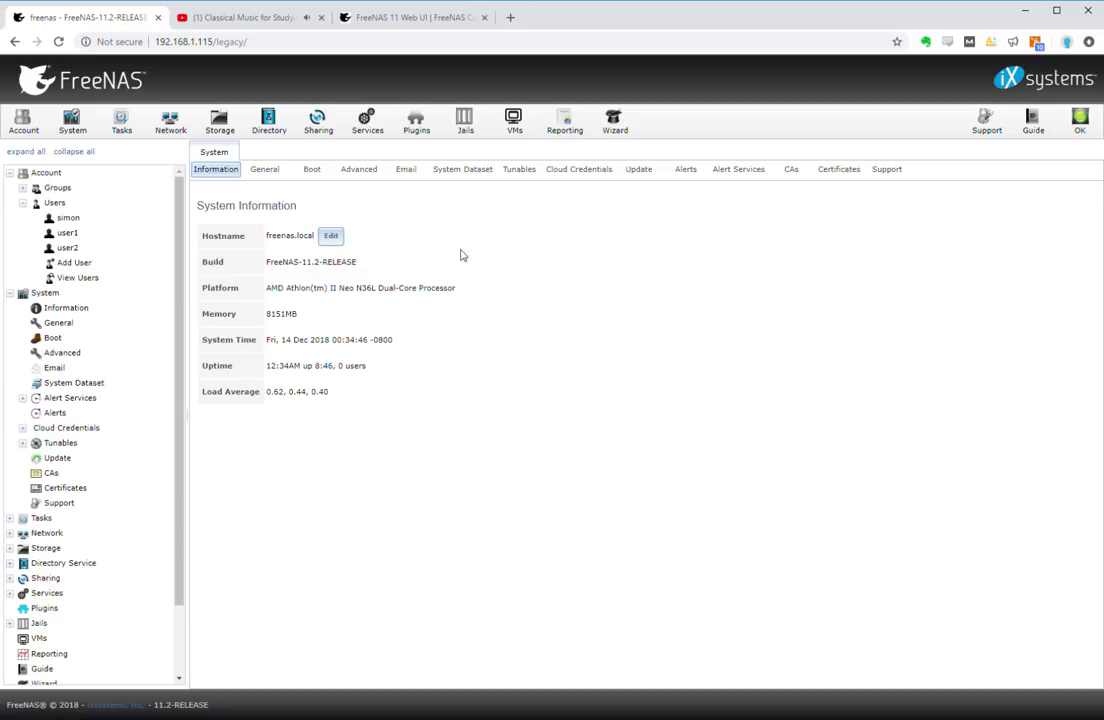
left_click(252, 48)
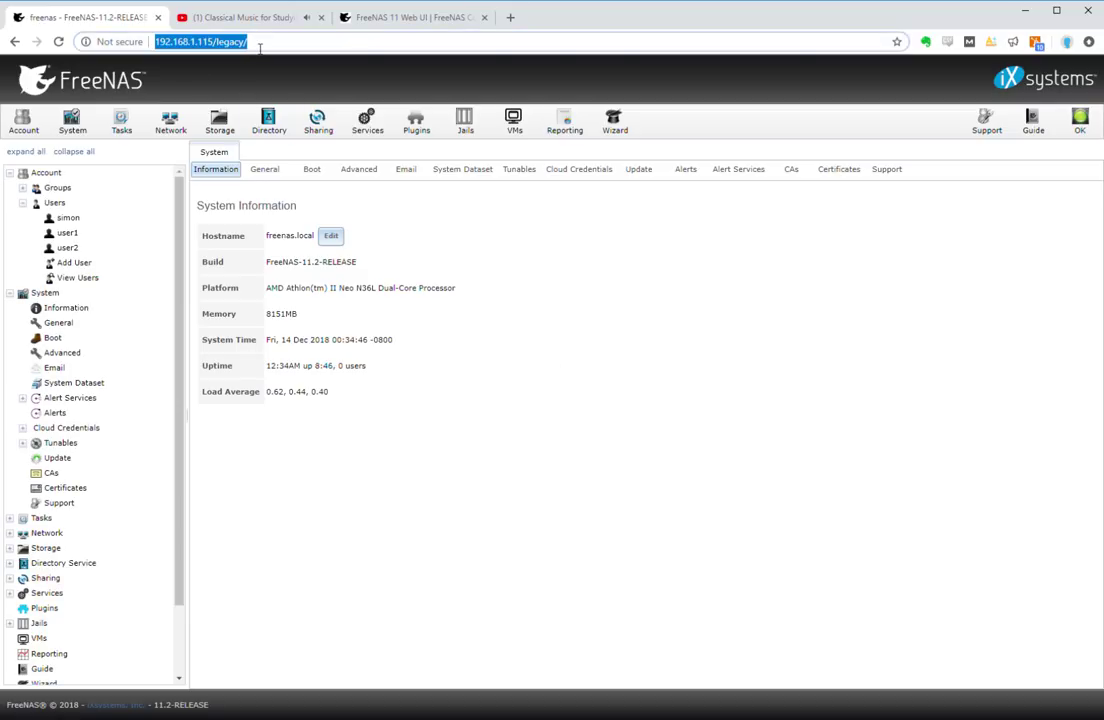
left_click(259, 48)
left_click_drag(224, 48, 326, 50)
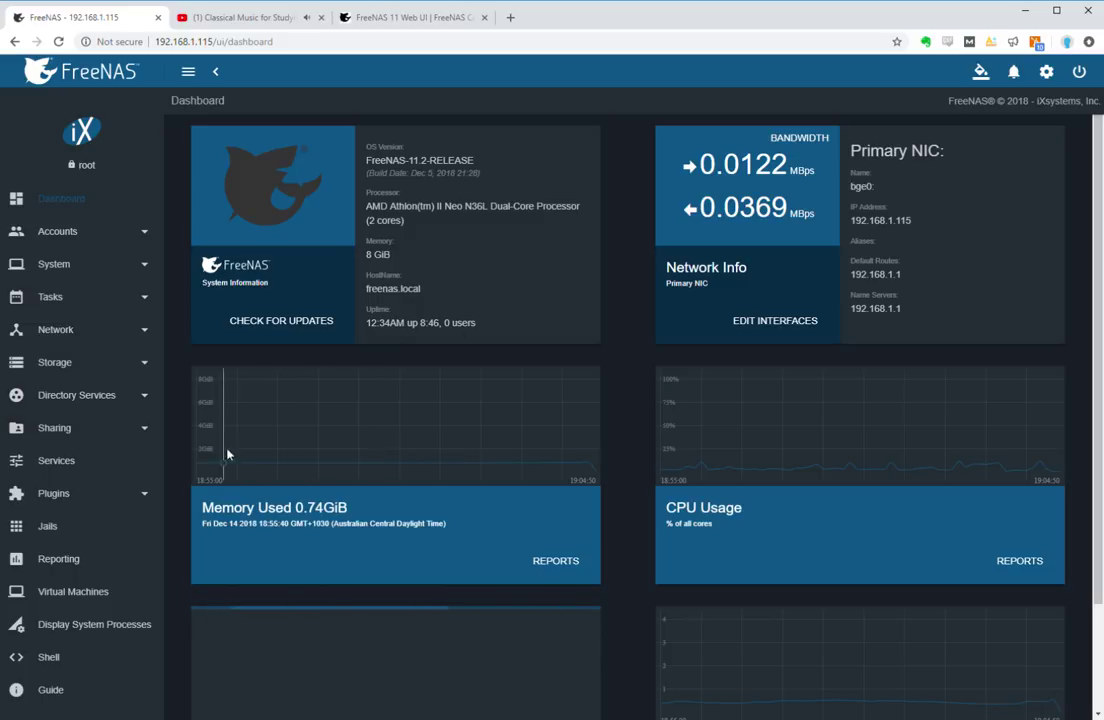
Start creating a brand-new pool from Storage > Pools
left_click(92, 370)
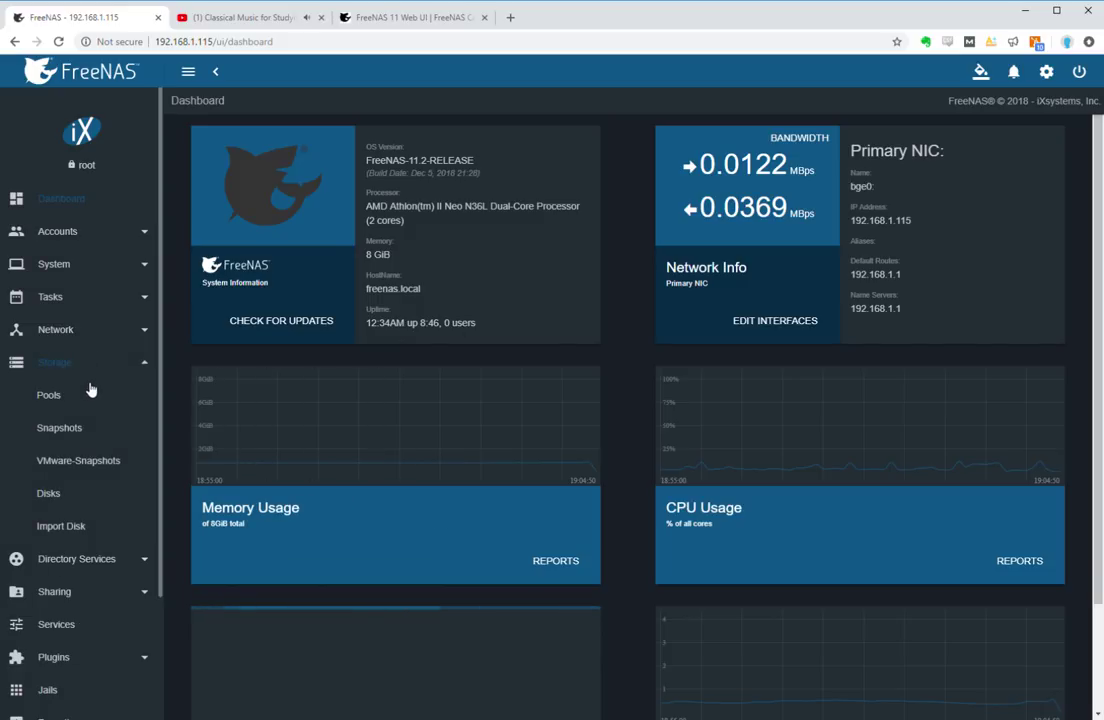
left_click(50, 396)
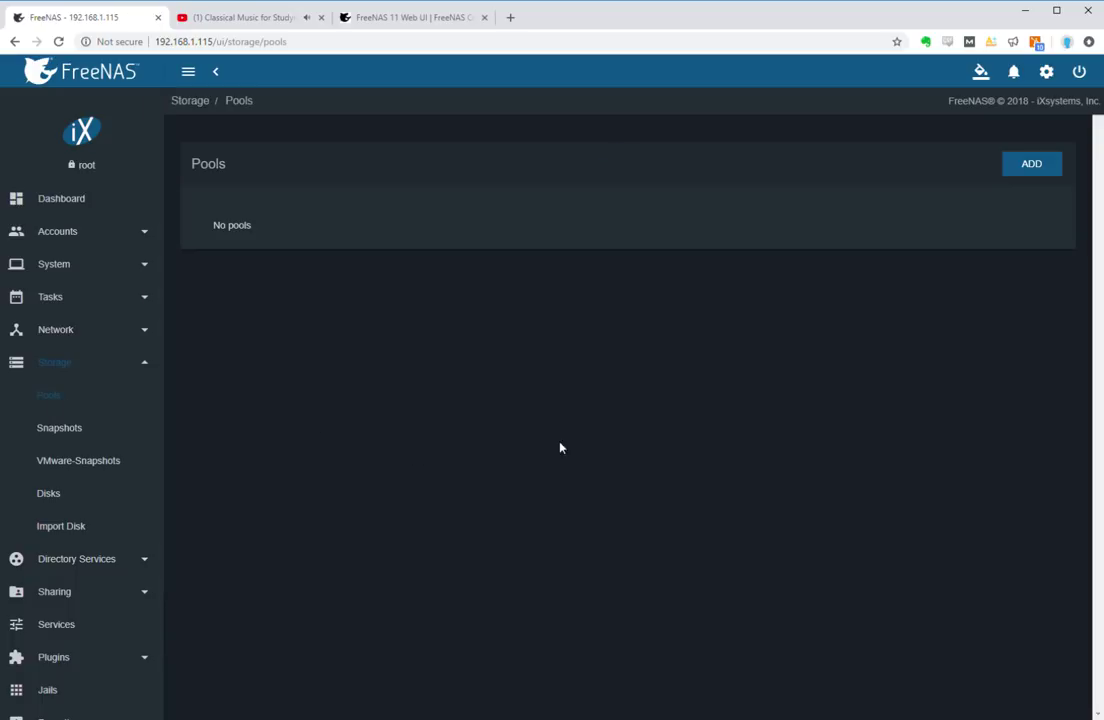
left_click(1022, 170)
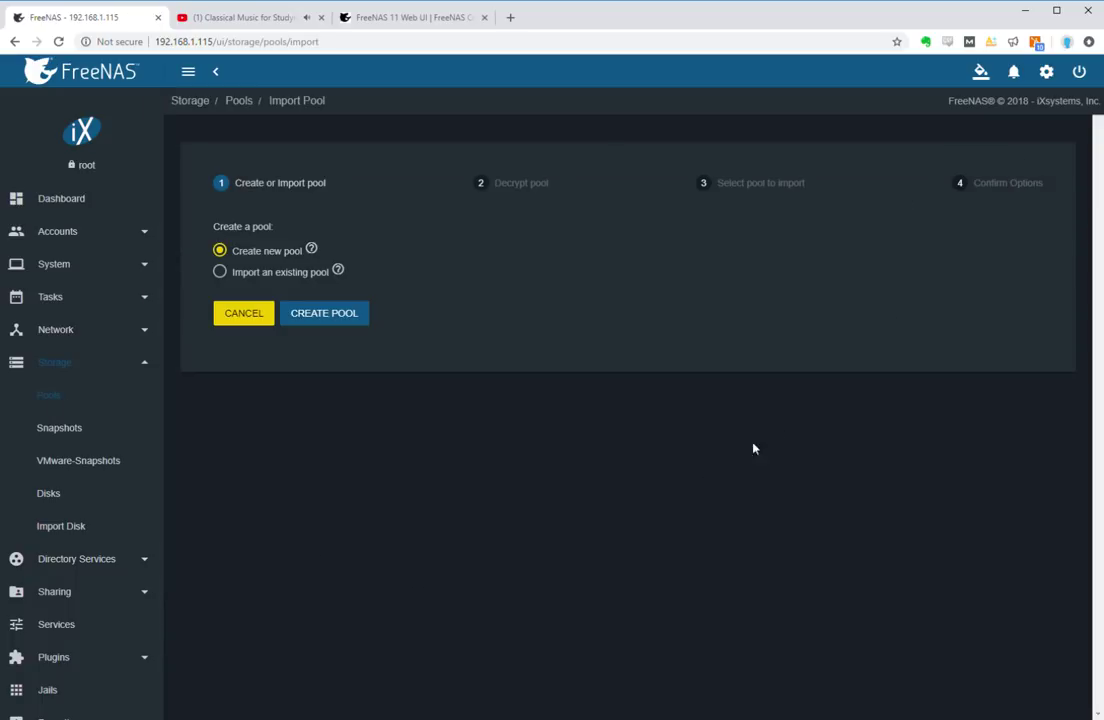
left_click(324, 314)
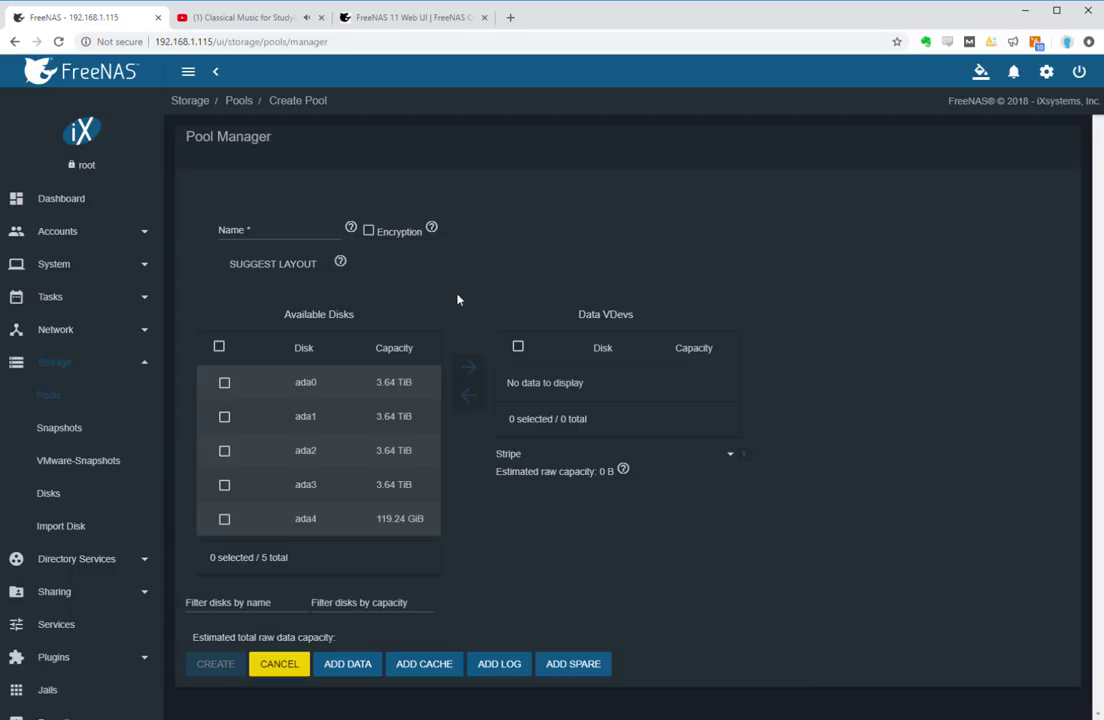
Name the pool NAS2Pool and select disks ada0, ada1, ada2 and ada3
left_click(263, 236)
type("NAS2Pool")
left_click(229, 389)
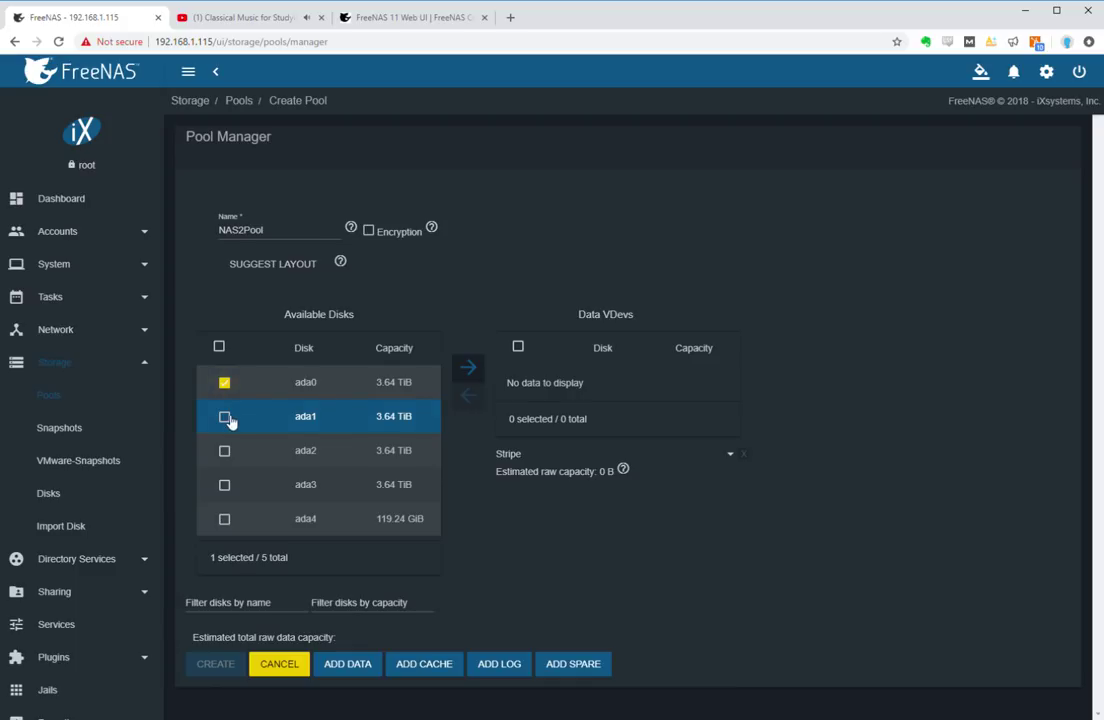
left_click(226, 419)
left_click(226, 452)
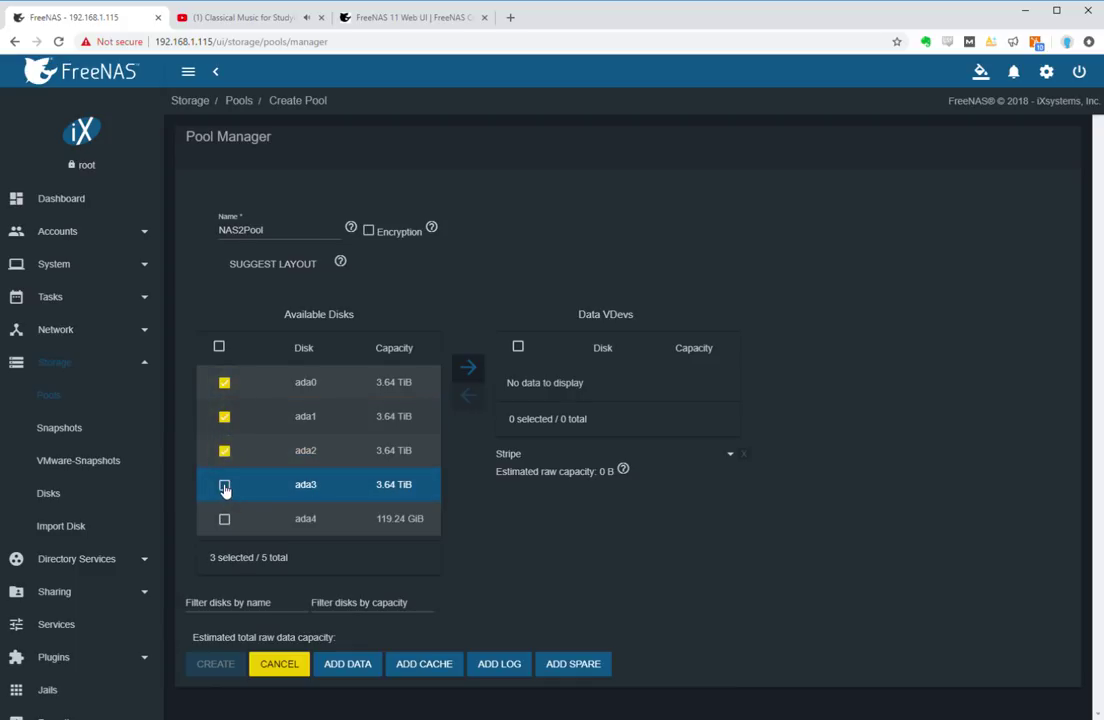
left_click(225, 487)
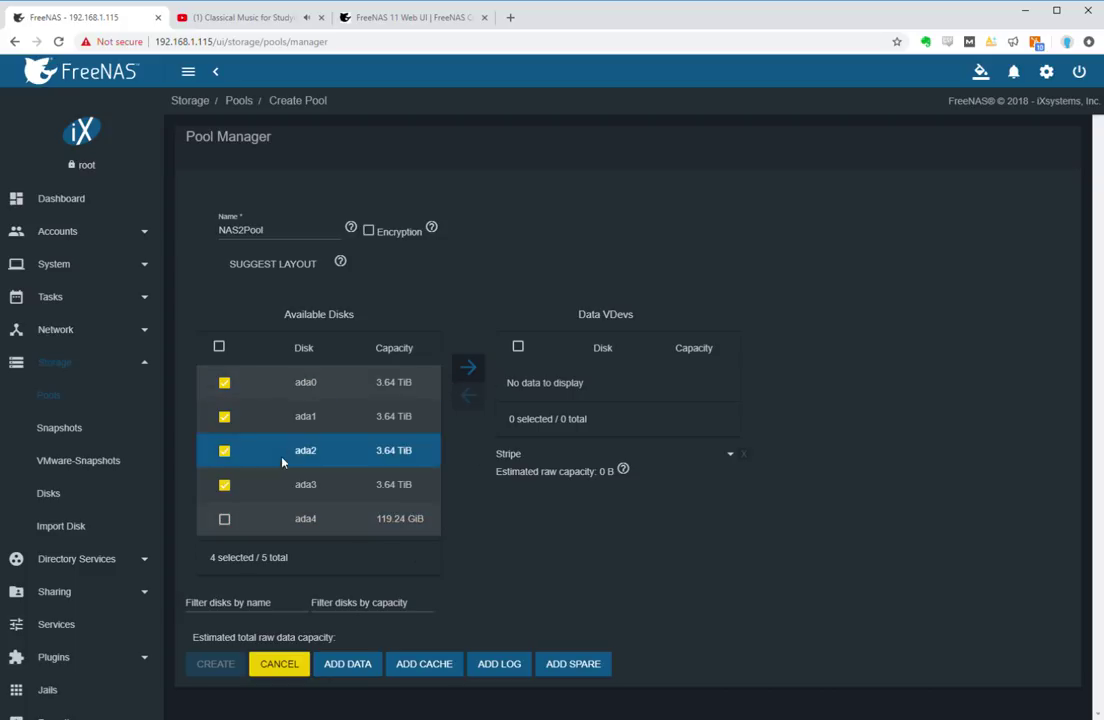
left_click(467, 370)
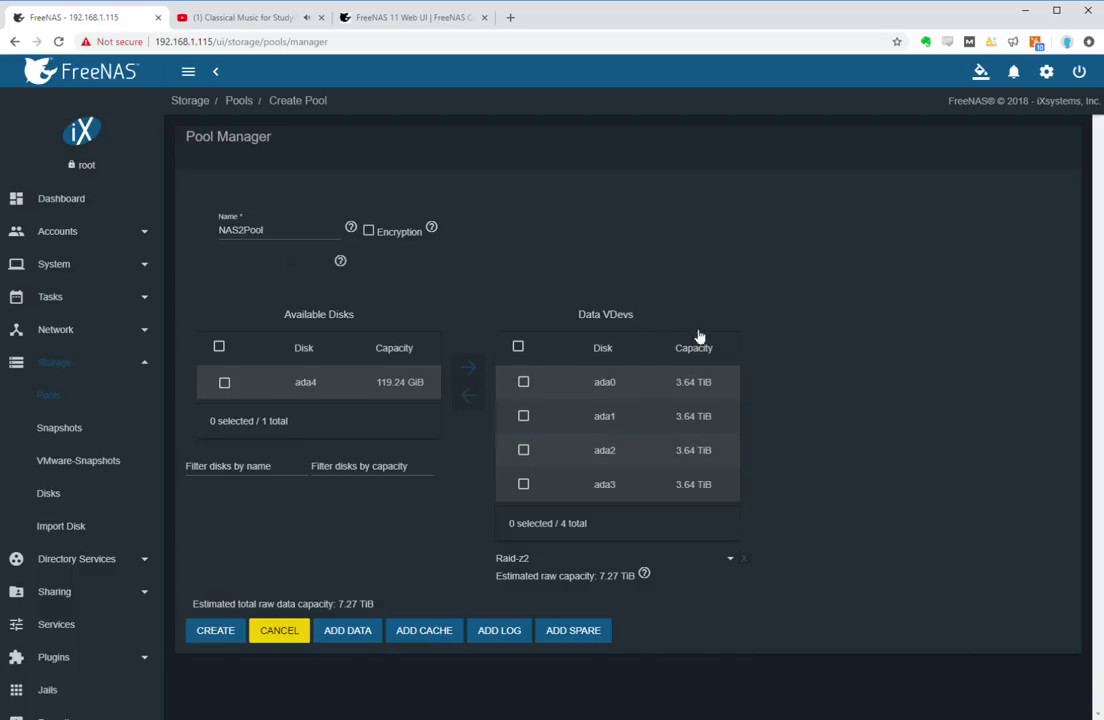
left_click_drag(587, 576, 620, 578)
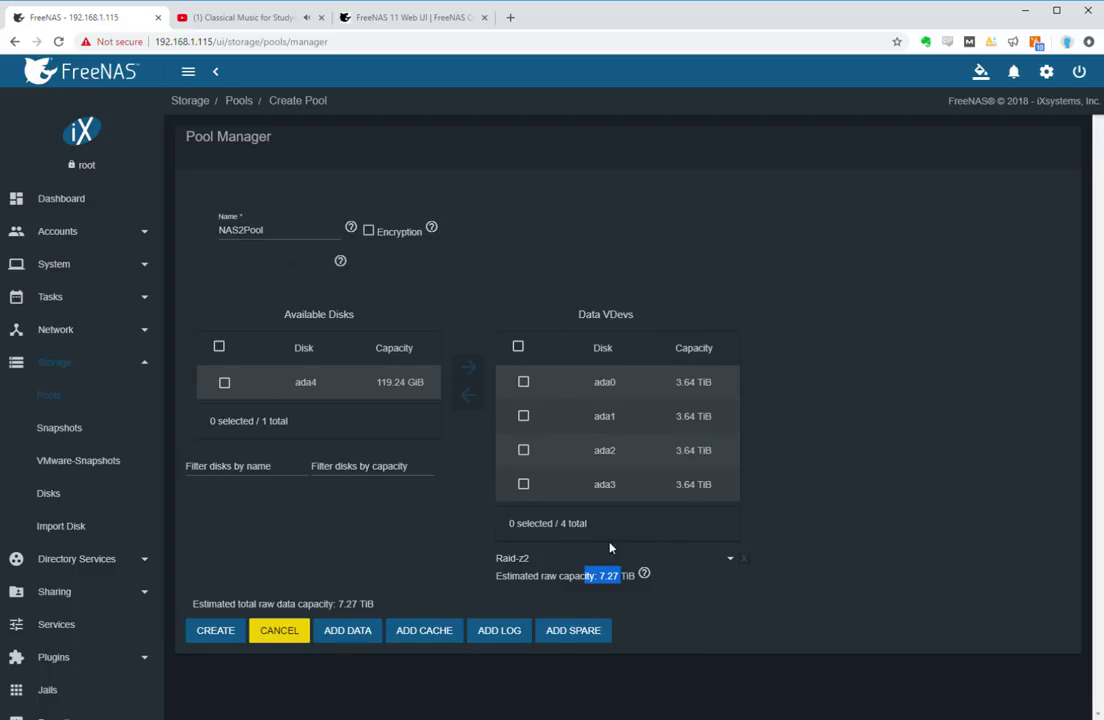
left_click_drag(590, 577, 627, 577)
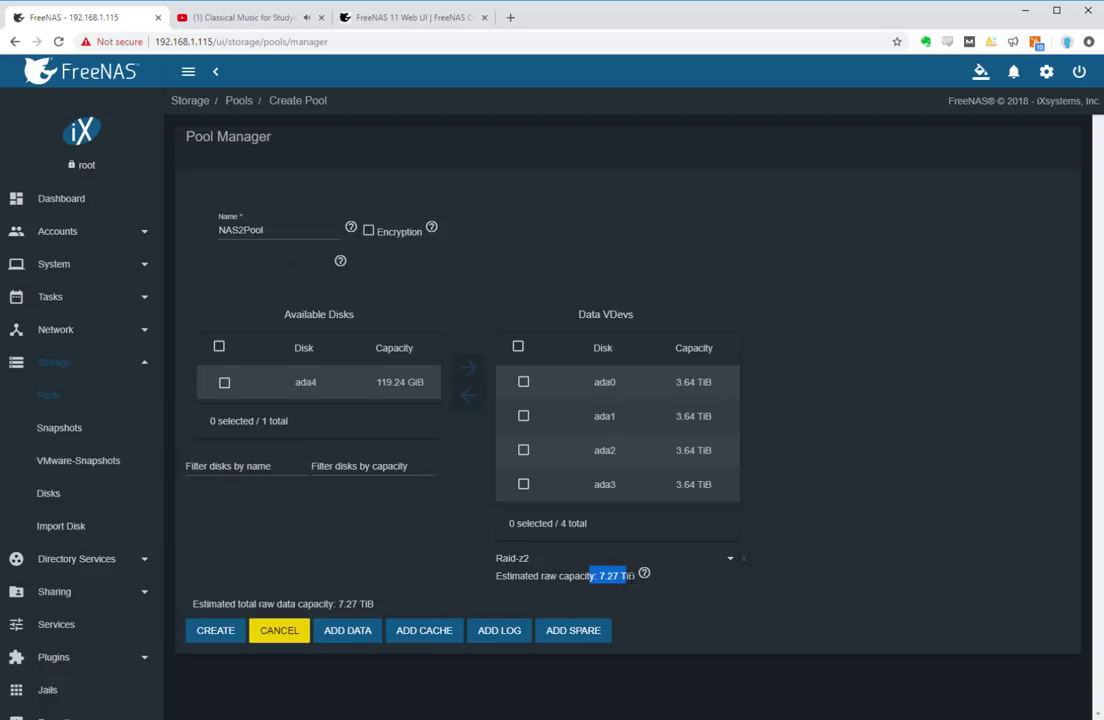
Change the data vdev layout from Raid-z2 to Raid-z, giving 10.91 TiB capacity
left_click(736, 568)
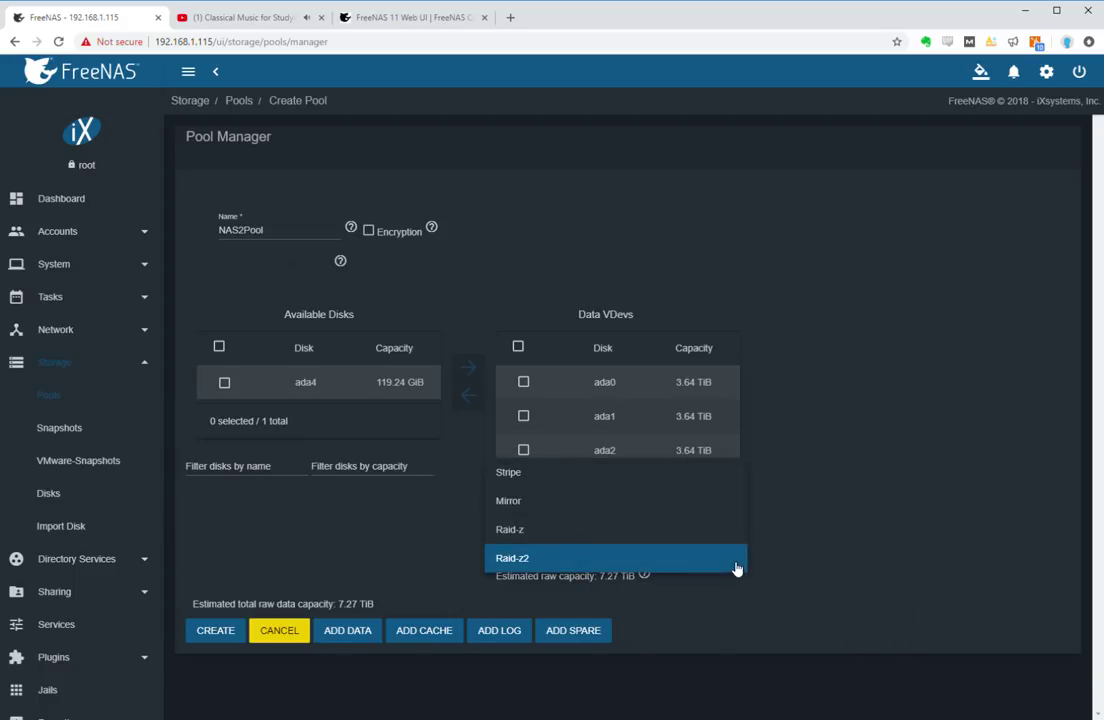
left_click(561, 541)
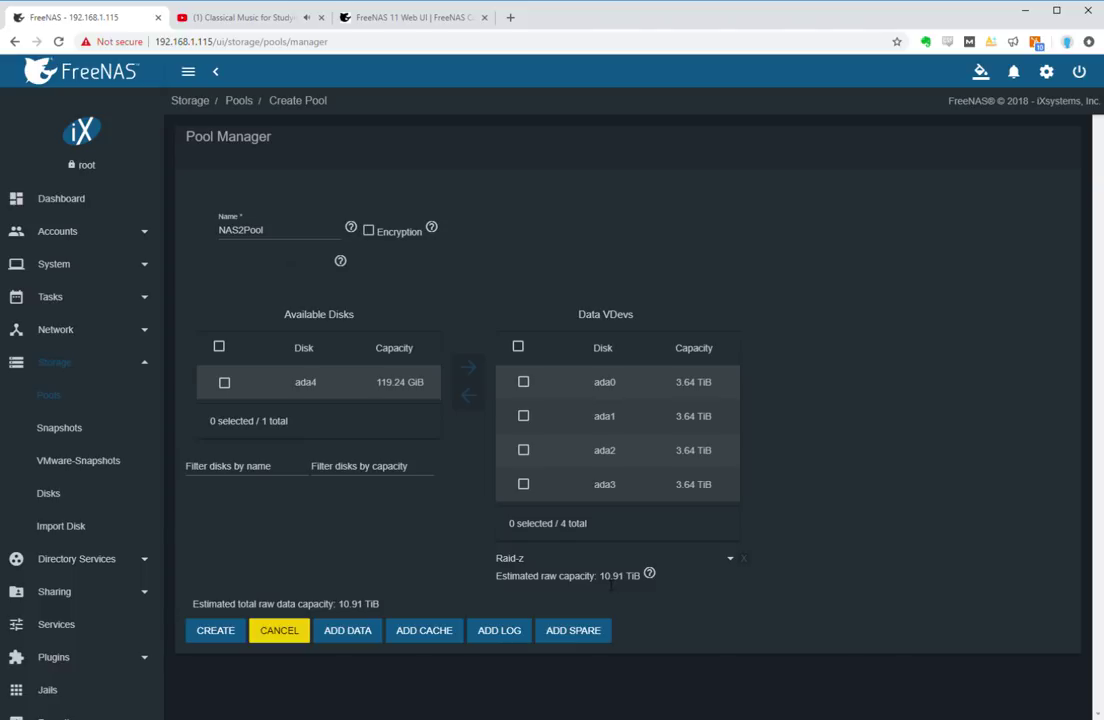
left_click_drag(604, 585, 641, 585)
Create NAS2Pool with the Raid-z layout, confirming the disk-erase warning
left_click(220, 630)
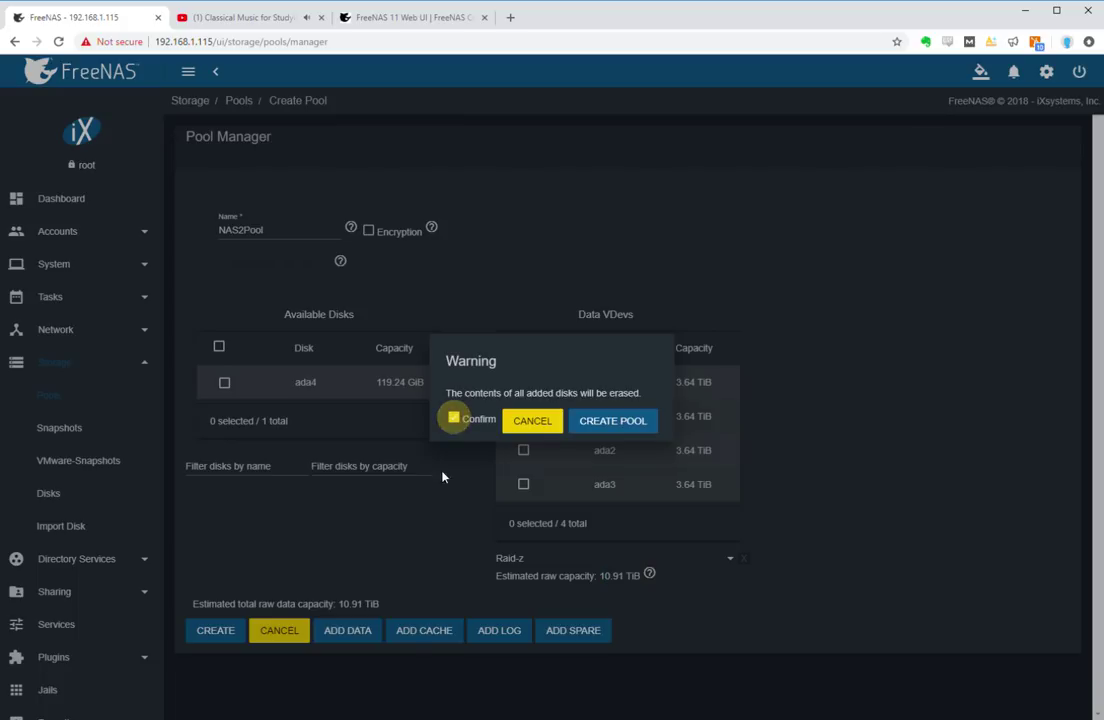
left_click(633, 424)
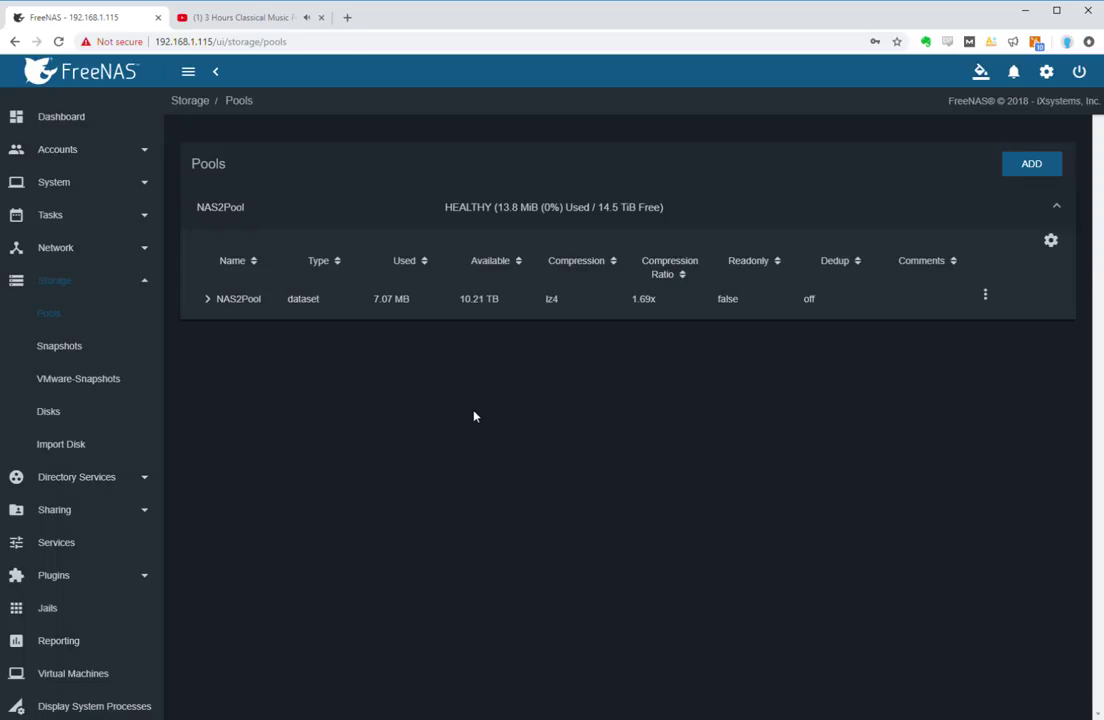
Add and save a dataset 'medialibrary' under NAS2Pool with share type Windows
left_click(986, 298)
left_click(1014, 303)
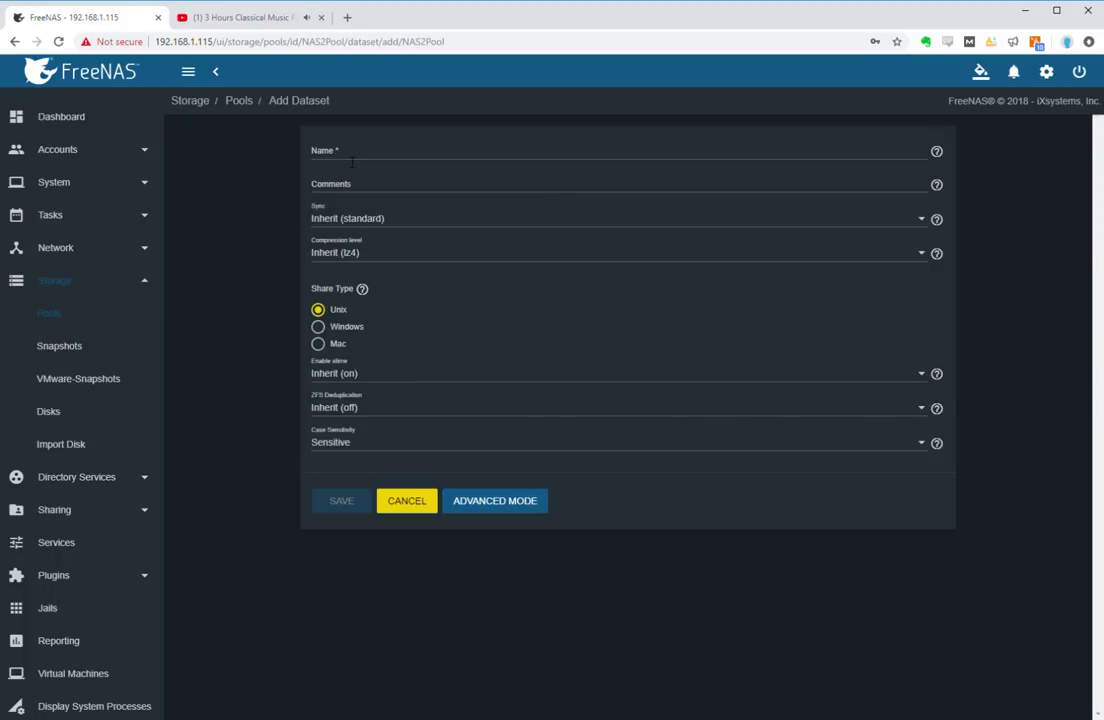
left_click(352, 158)
type("medialibrary")
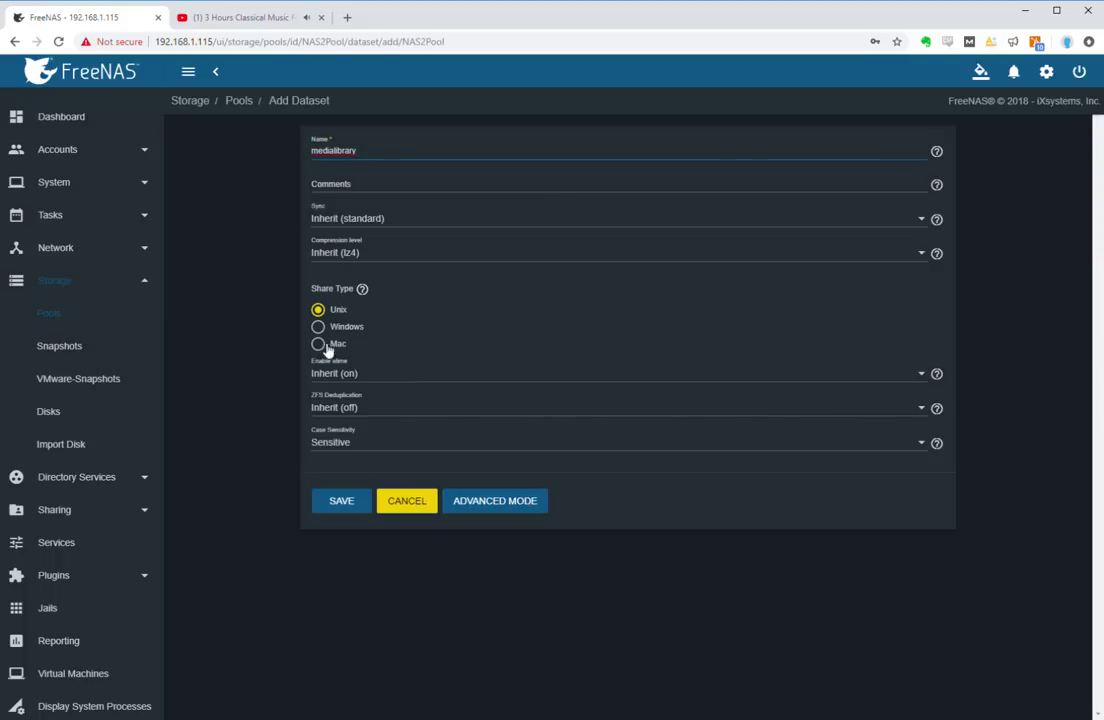
mouse_move(362, 289)
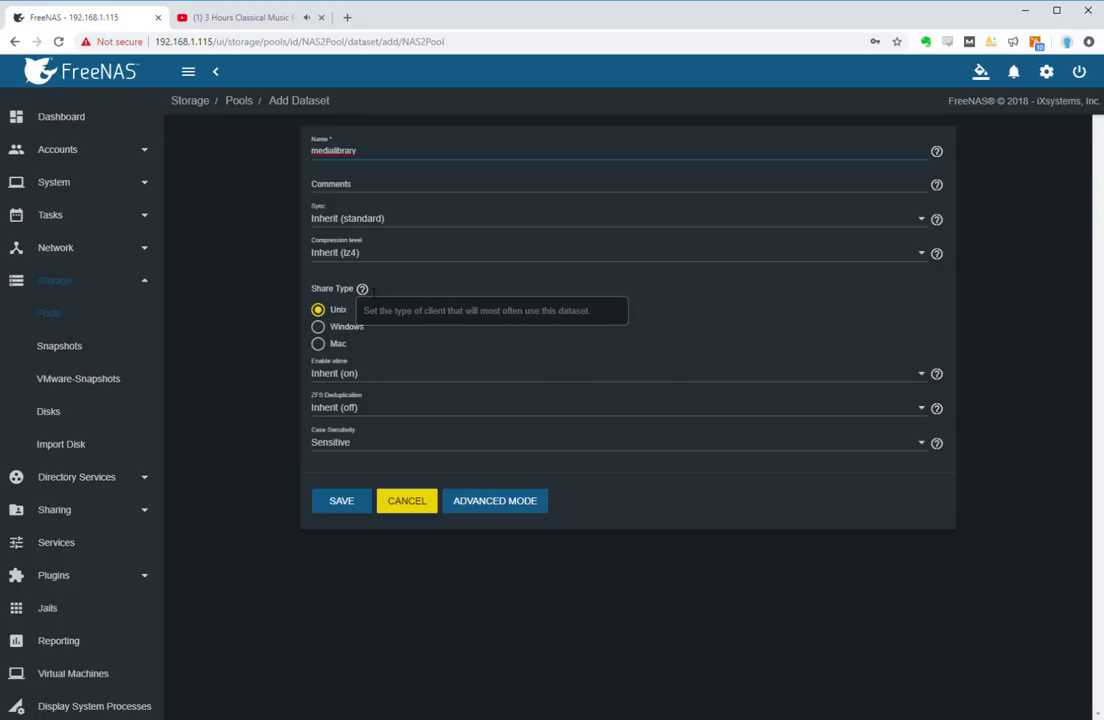
left_click(322, 327)
mouse_move(362, 289)
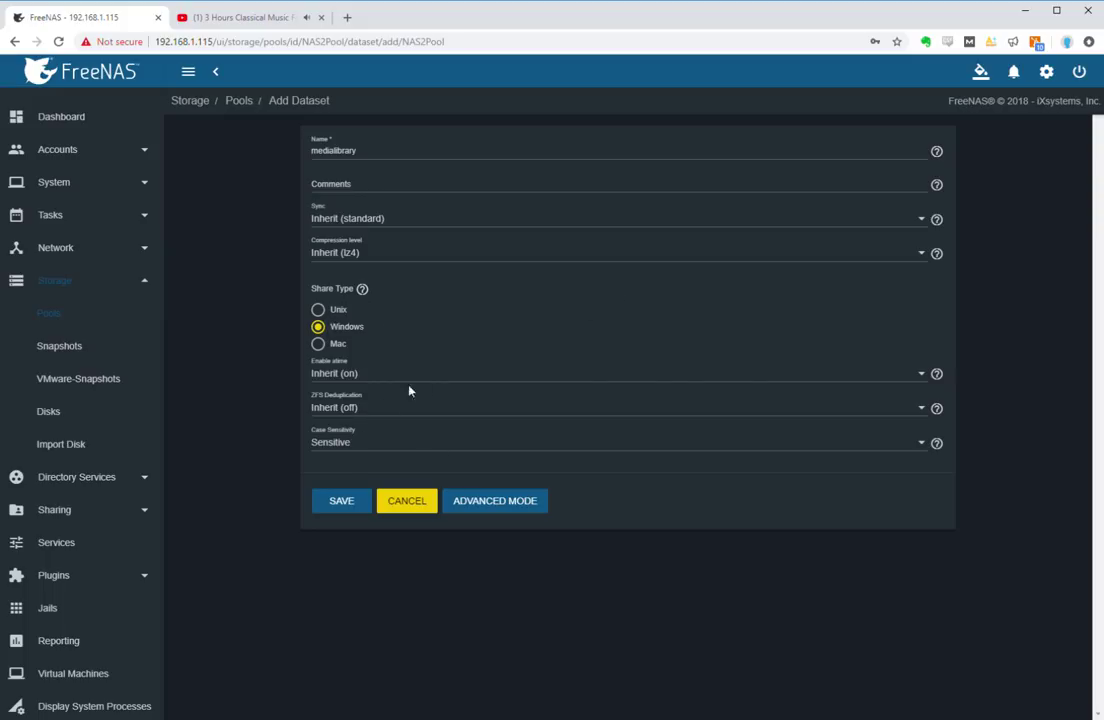
left_click(338, 503)
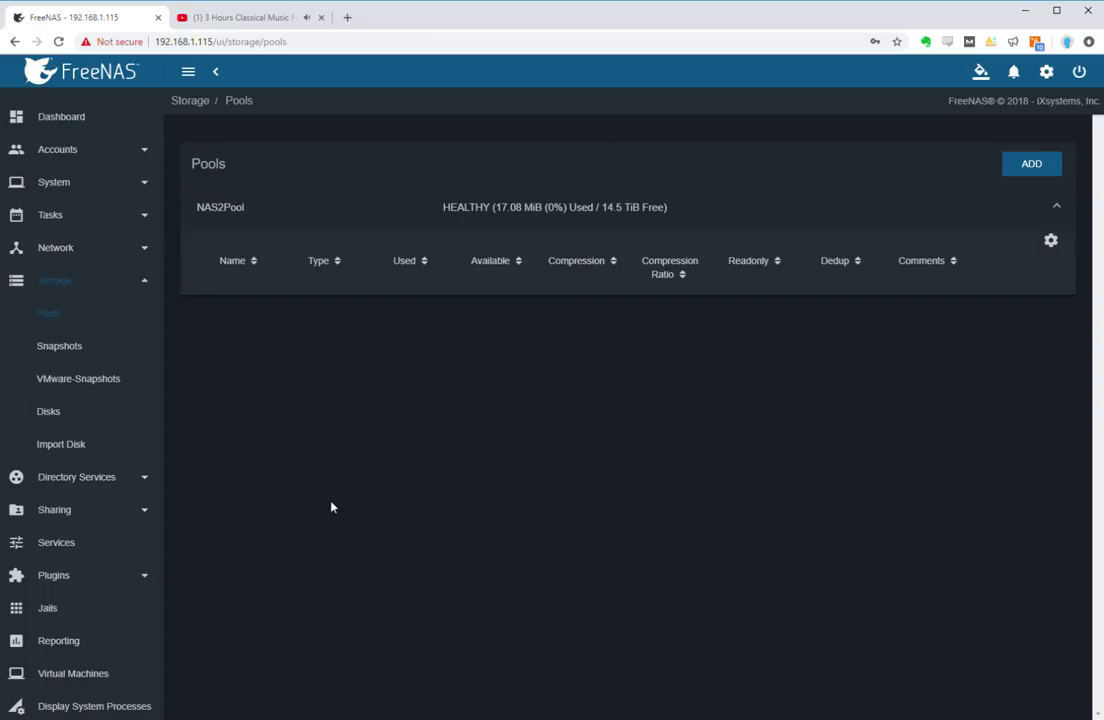
Expand NAS2Pool to list medialibrary and iocage, briefly expanding iocage's child datasets
left_click(216, 306)
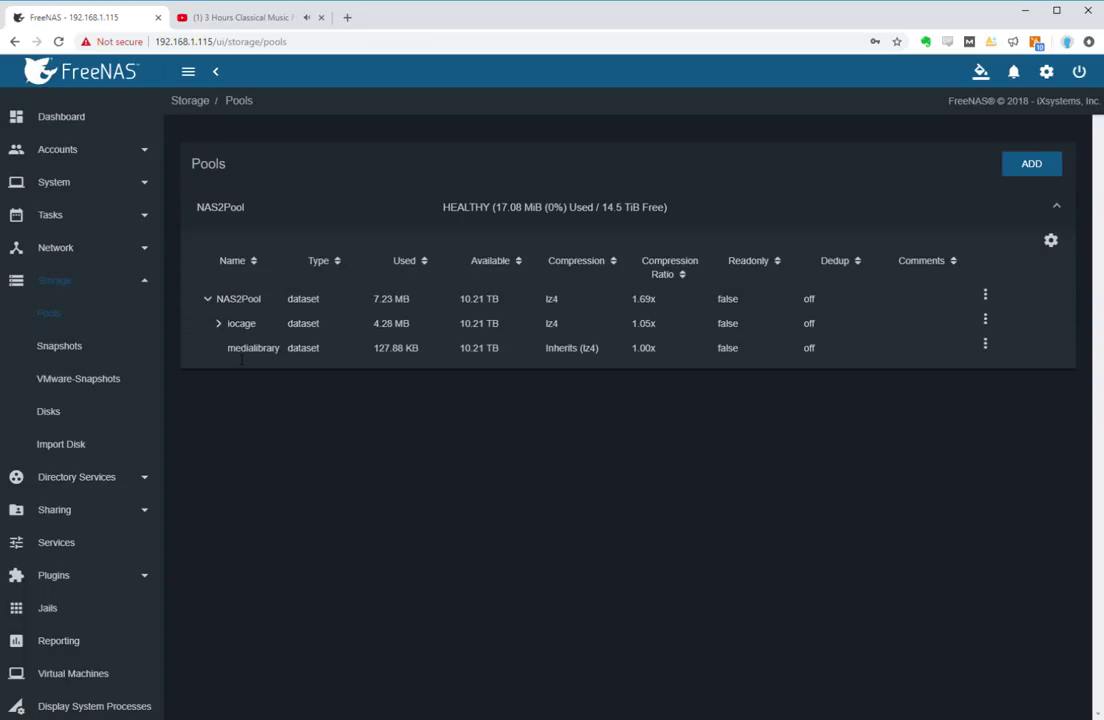
left_click_drag(236, 350, 830, 357)
left_click(773, 438)
left_click(220, 327)
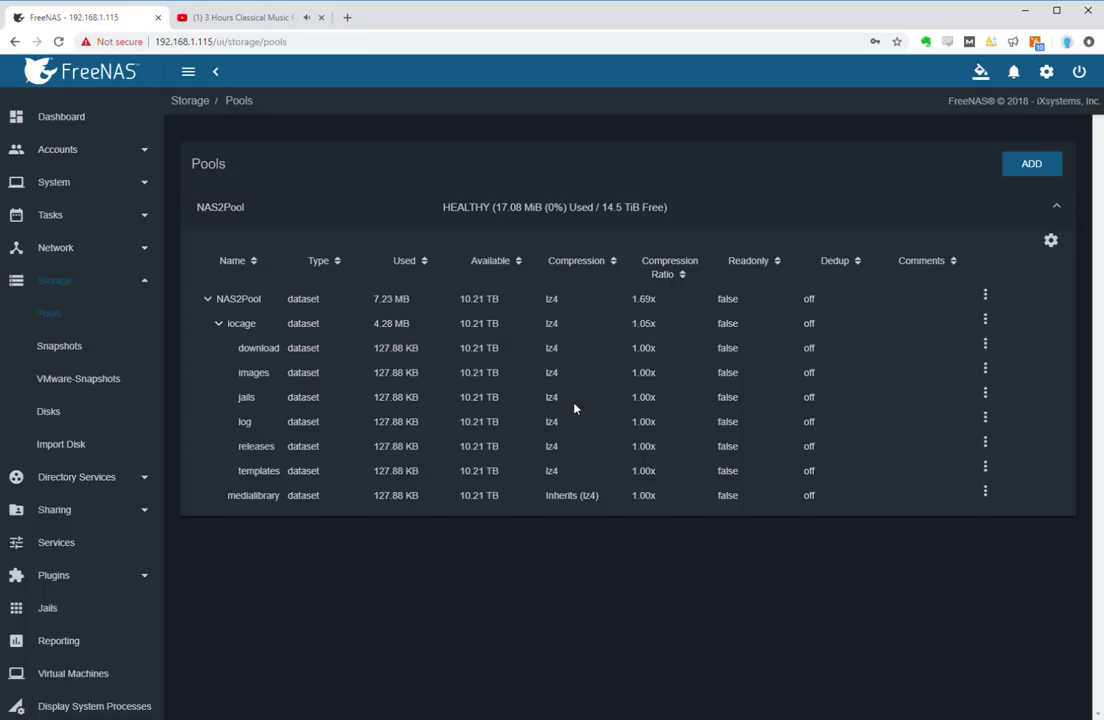
left_click(219, 324)
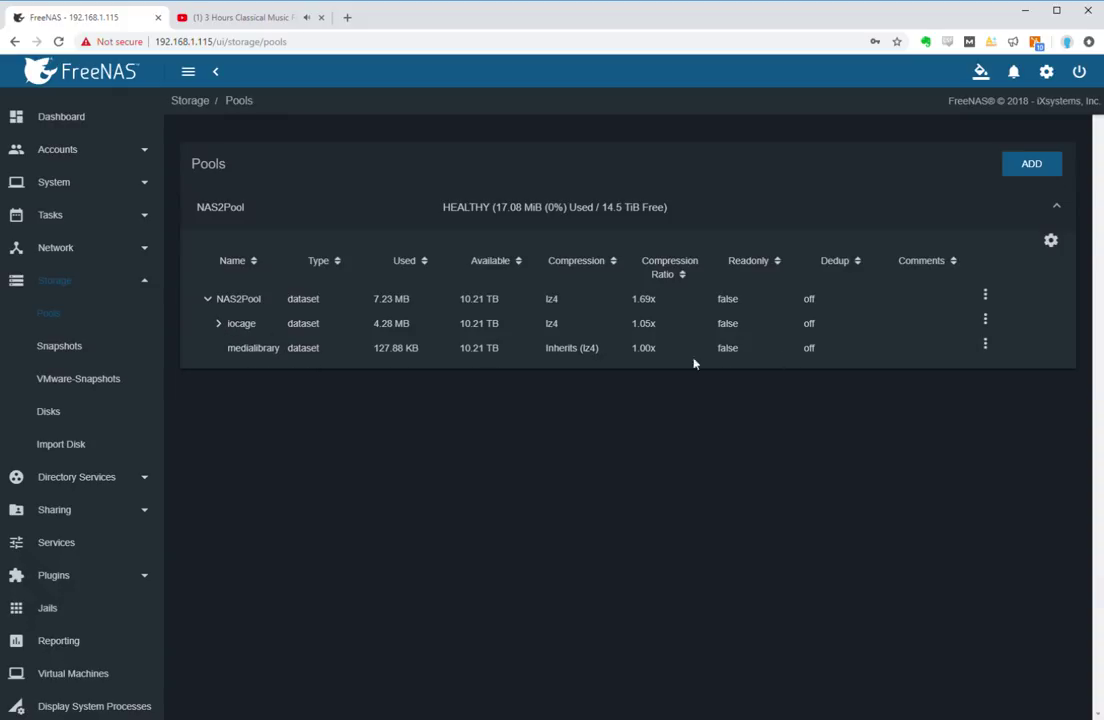
left_click_drag(248, 349, 808, 350)
left_click(780, 402)
Open Sharing > Windows (SMB) Shares, which shows no shares yet
left_click(111, 511)
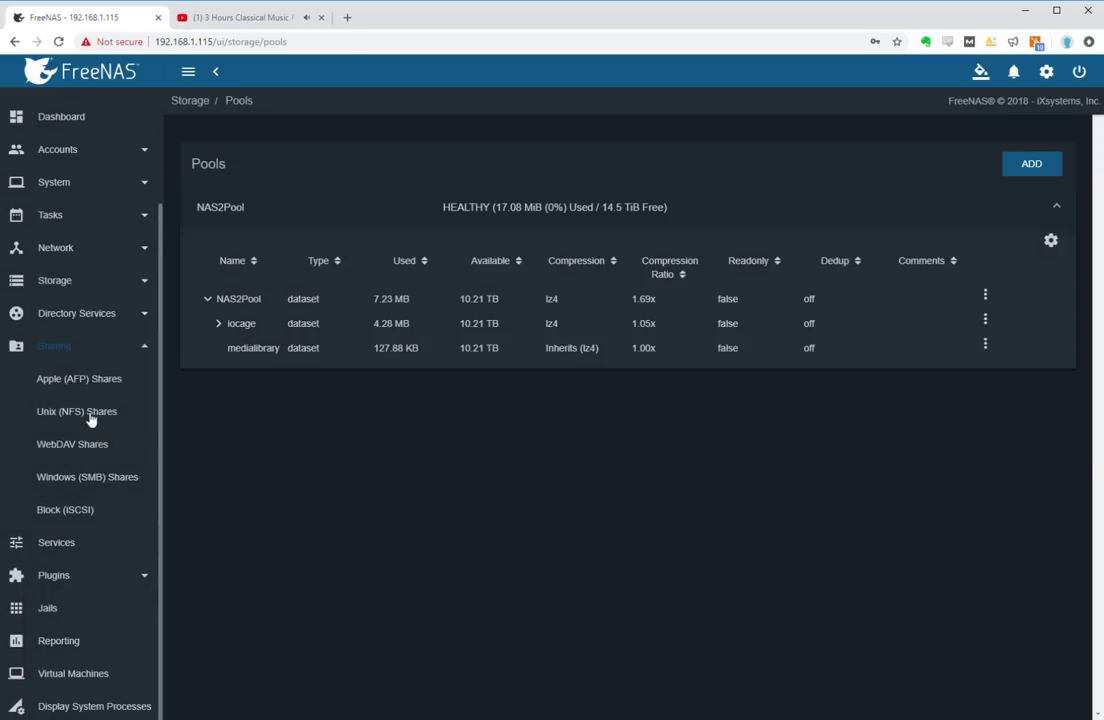
left_click(87, 479)
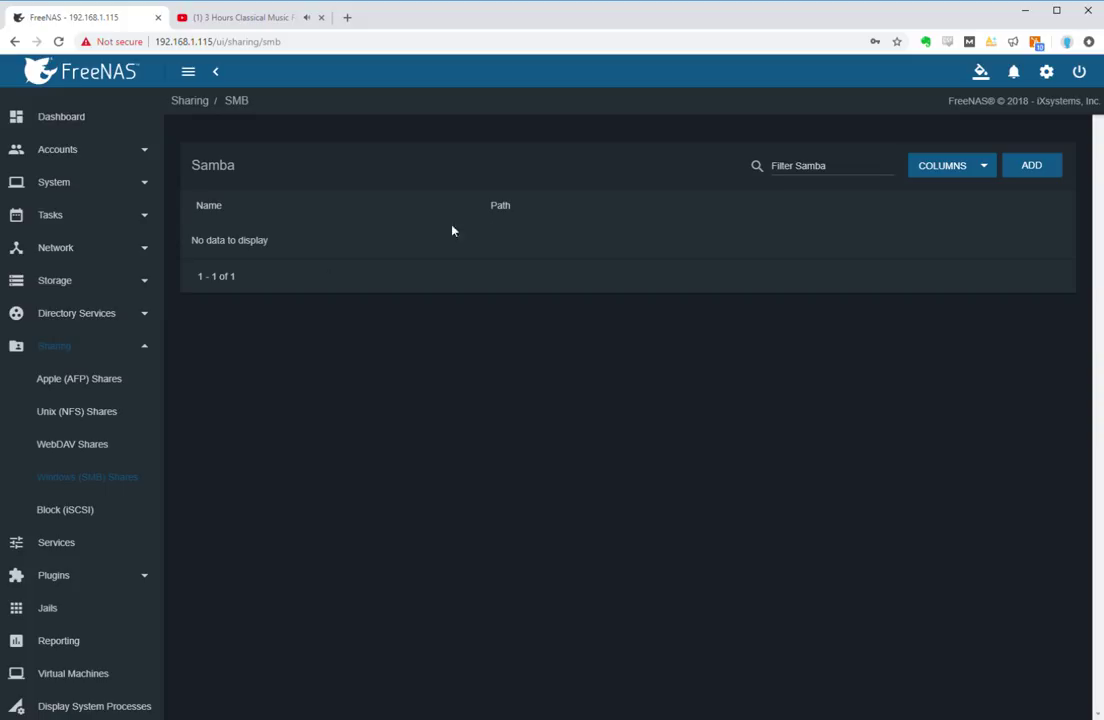
Open the Accounts > Users list and scroll through the accounts
left_click(149, 149)
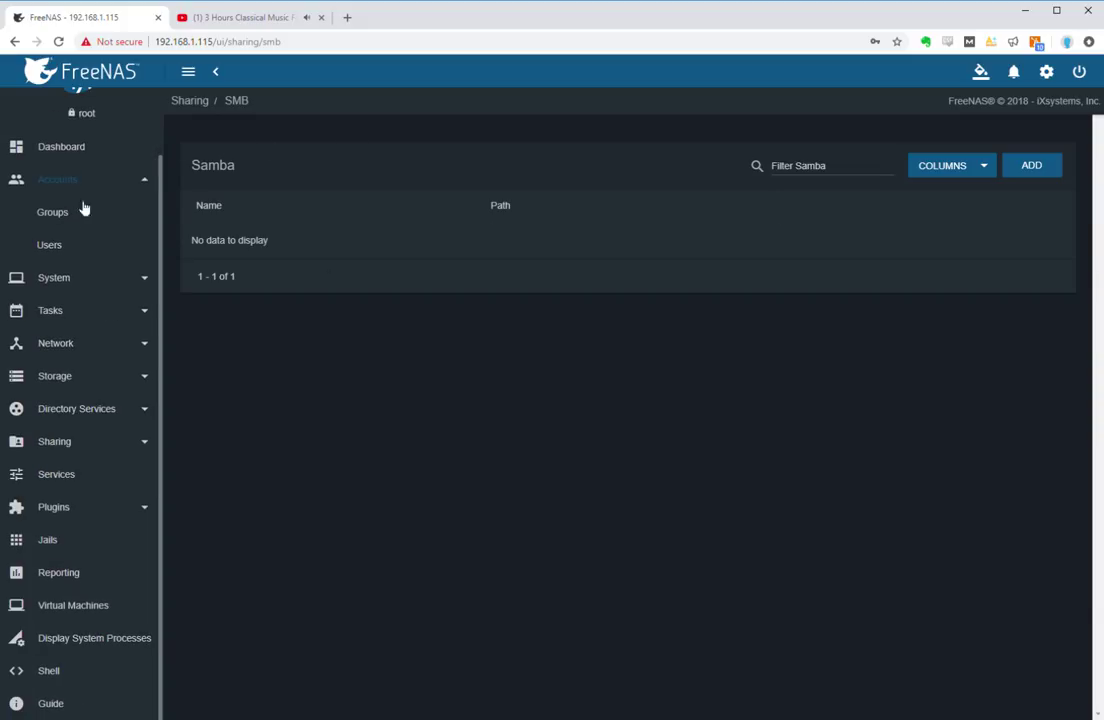
left_click(61, 250)
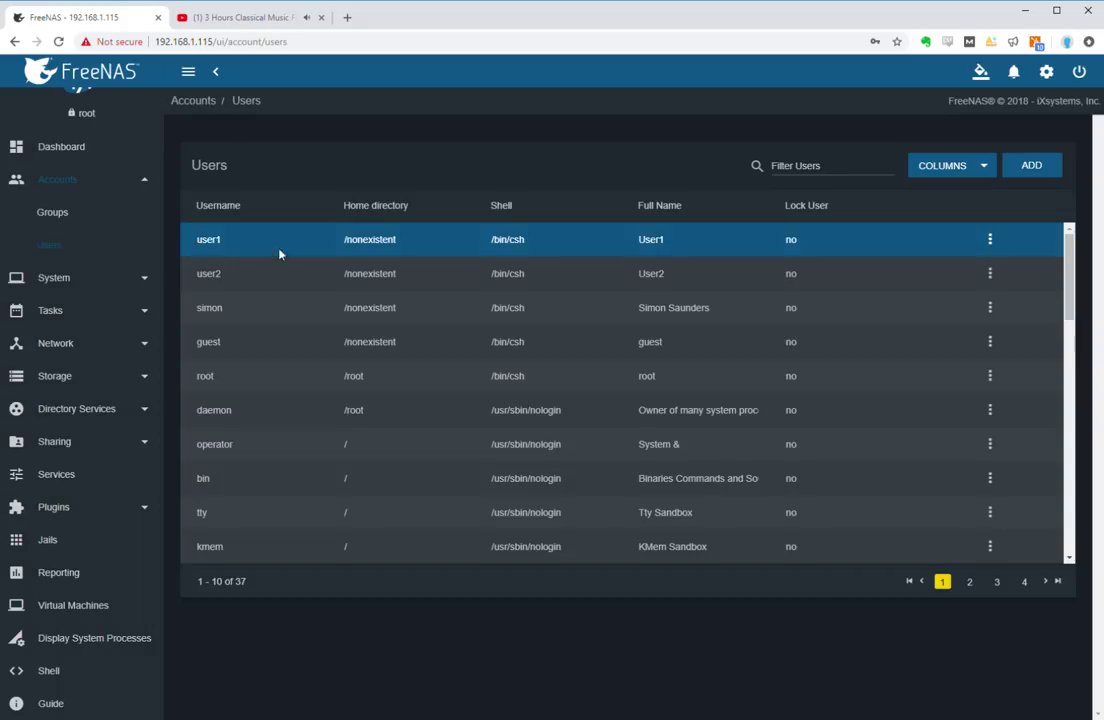
scroll(445, 345, "down", 2)
scroll(415, 380, "down", 4)
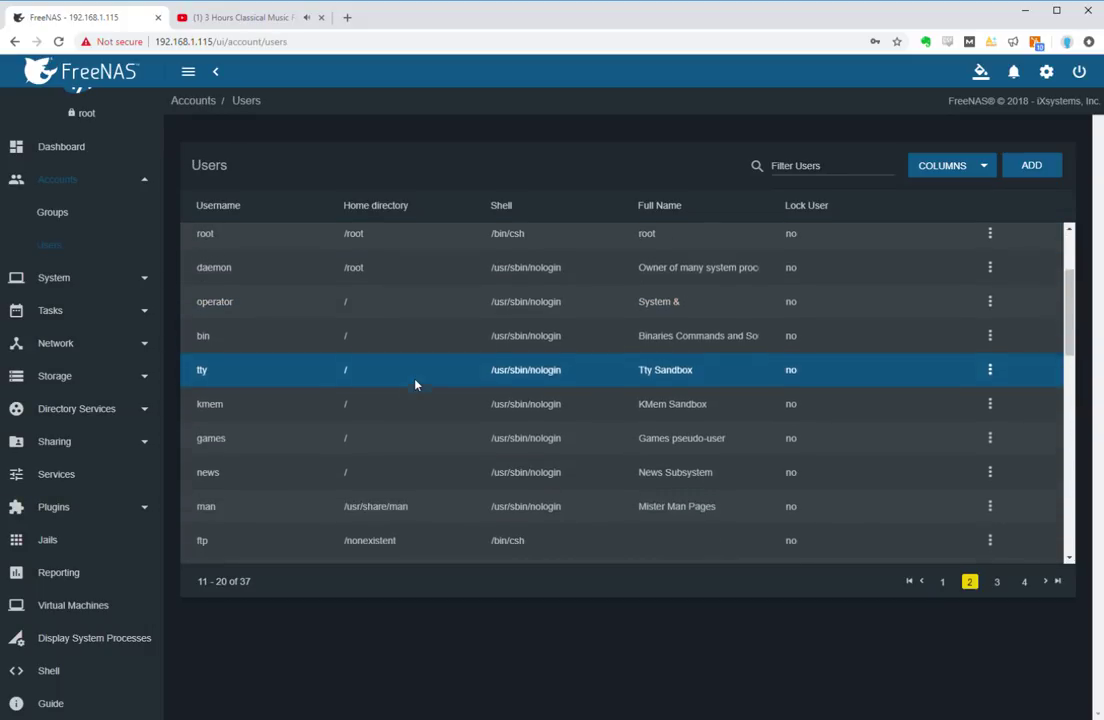
scroll(424, 388, "down", 5)
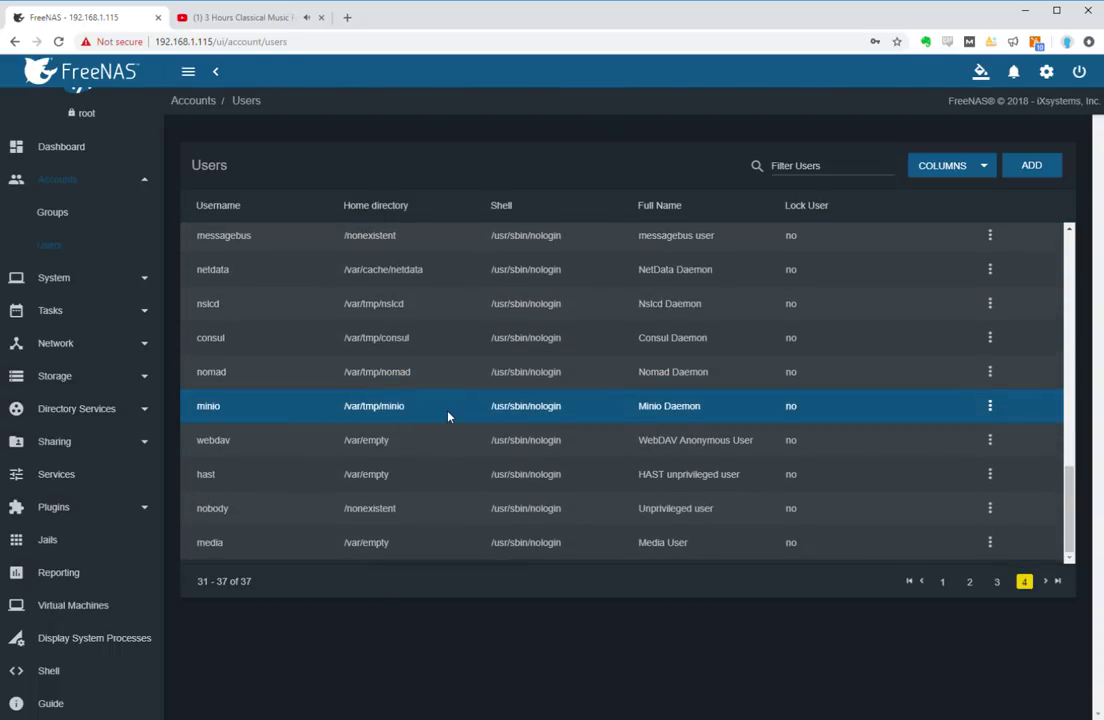
scroll(446, 414, "up", 12)
scroll(448, 414, "up", 4)
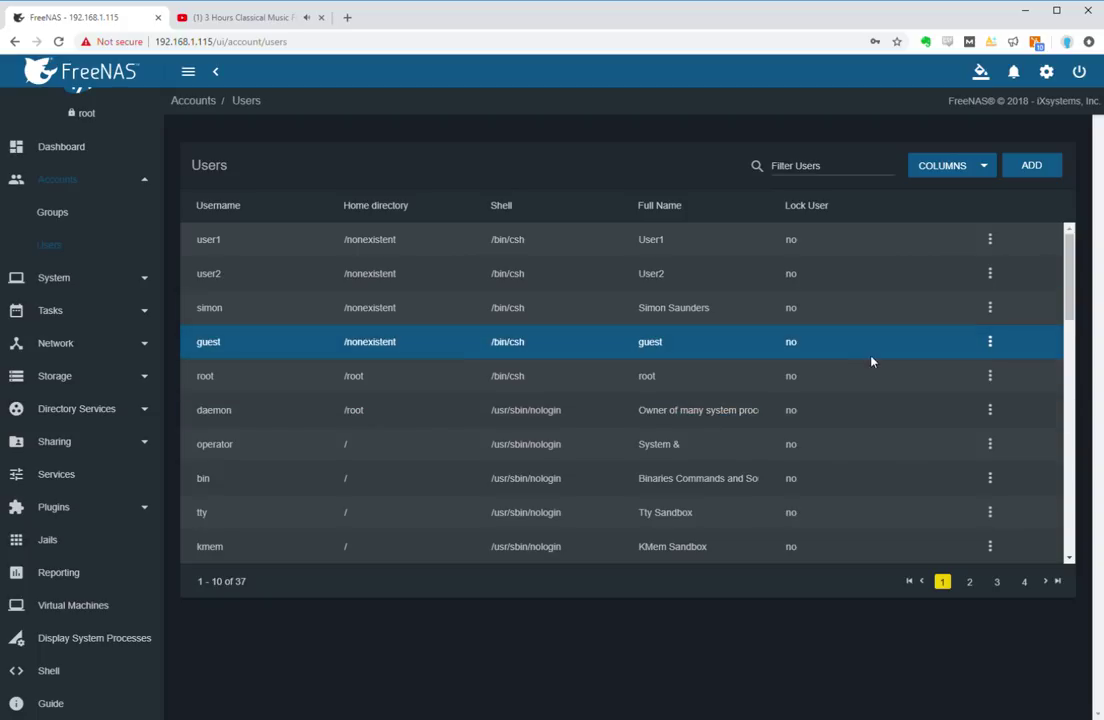
Inspect the guest user's auxiliary groups (media) in its edit form, then cancel
left_click(993, 344)
left_click(999, 350)
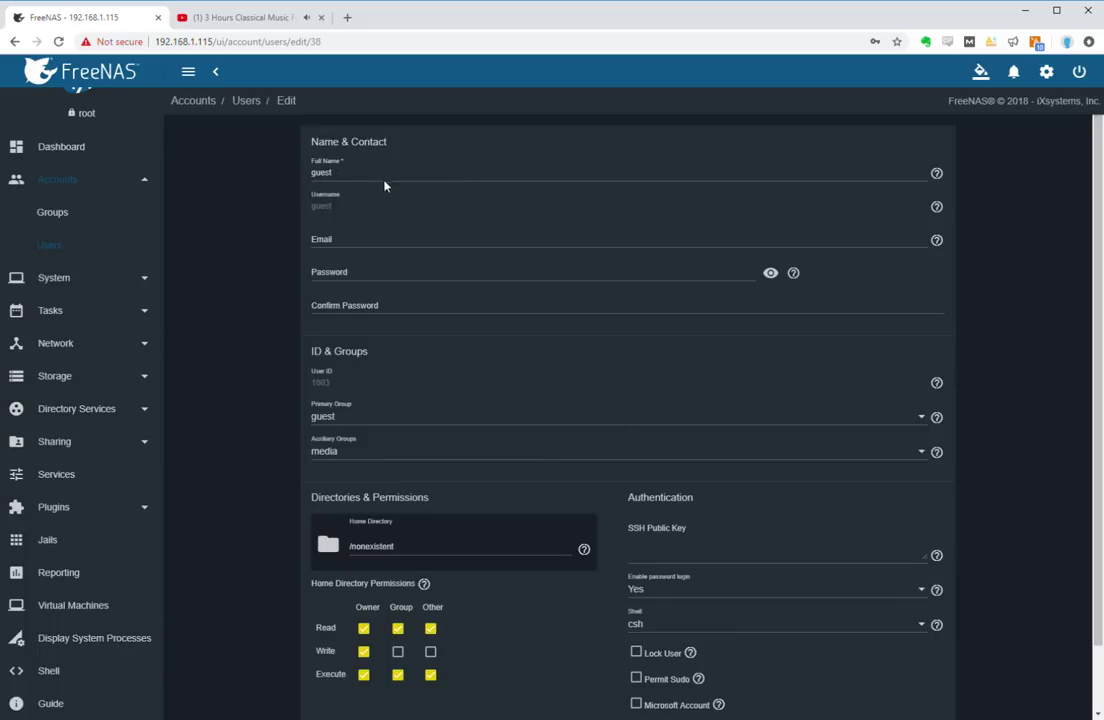
scroll(493, 355, "down", 1)
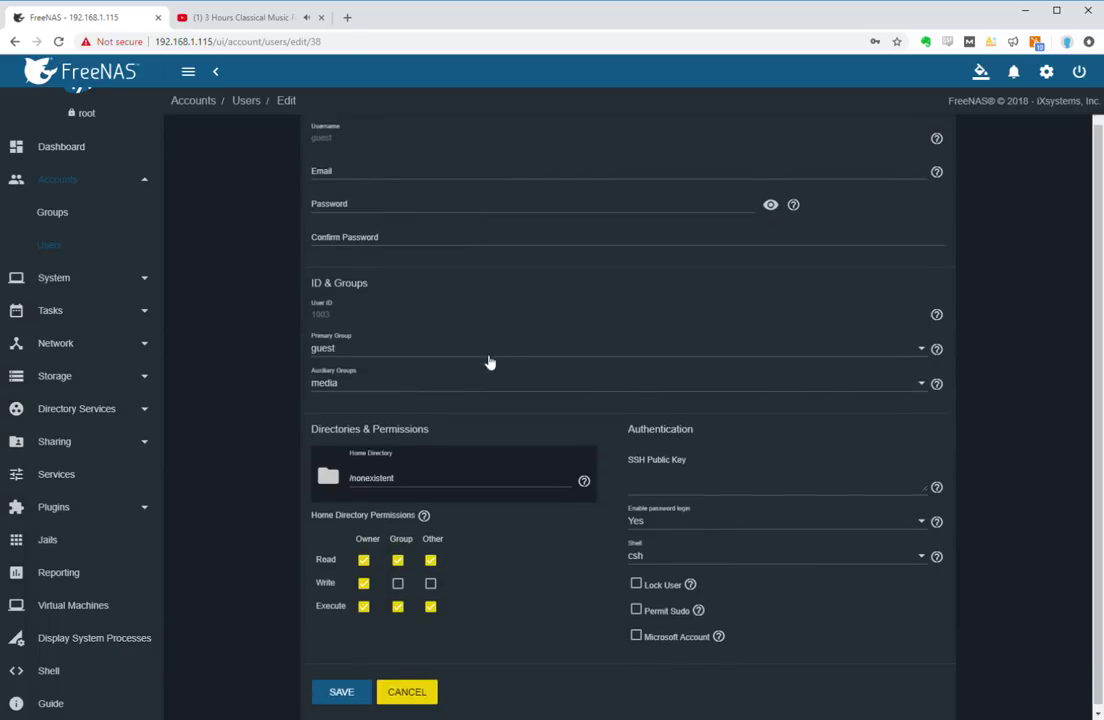
left_click(918, 386)
left_click(1009, 390)
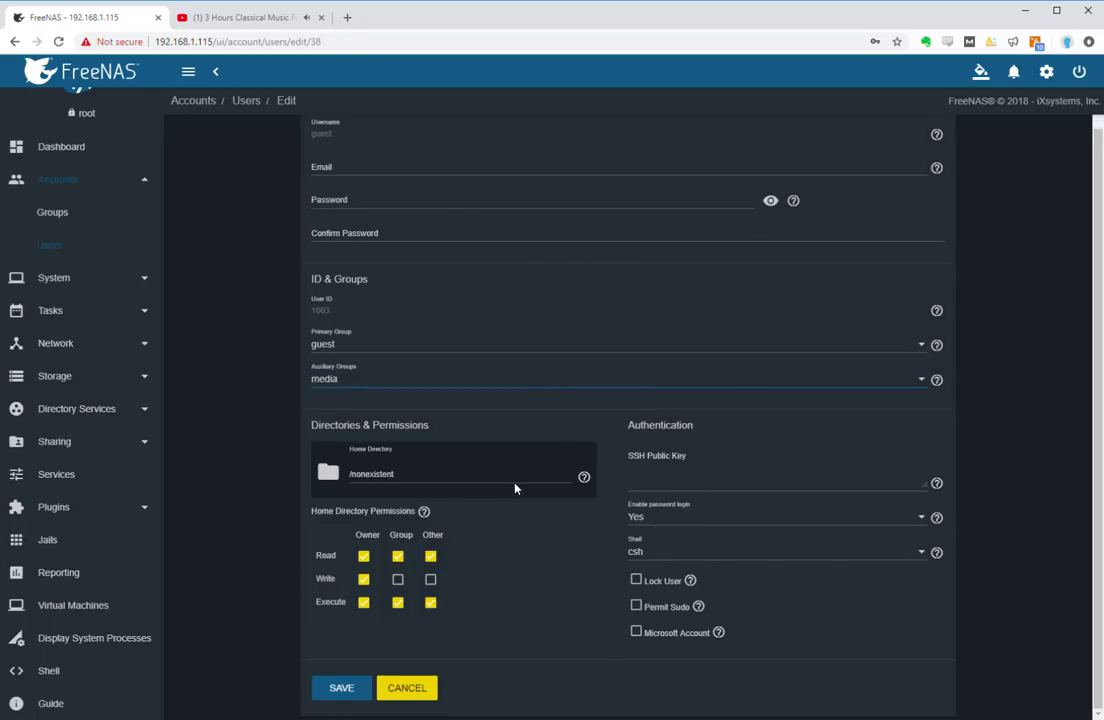
scroll(470, 545, "up", 1)
scroll(520, 370, "down", 1)
scroll(466, 347, "up", 1)
scroll(460, 330, "down", 1)
left_click(430, 687)
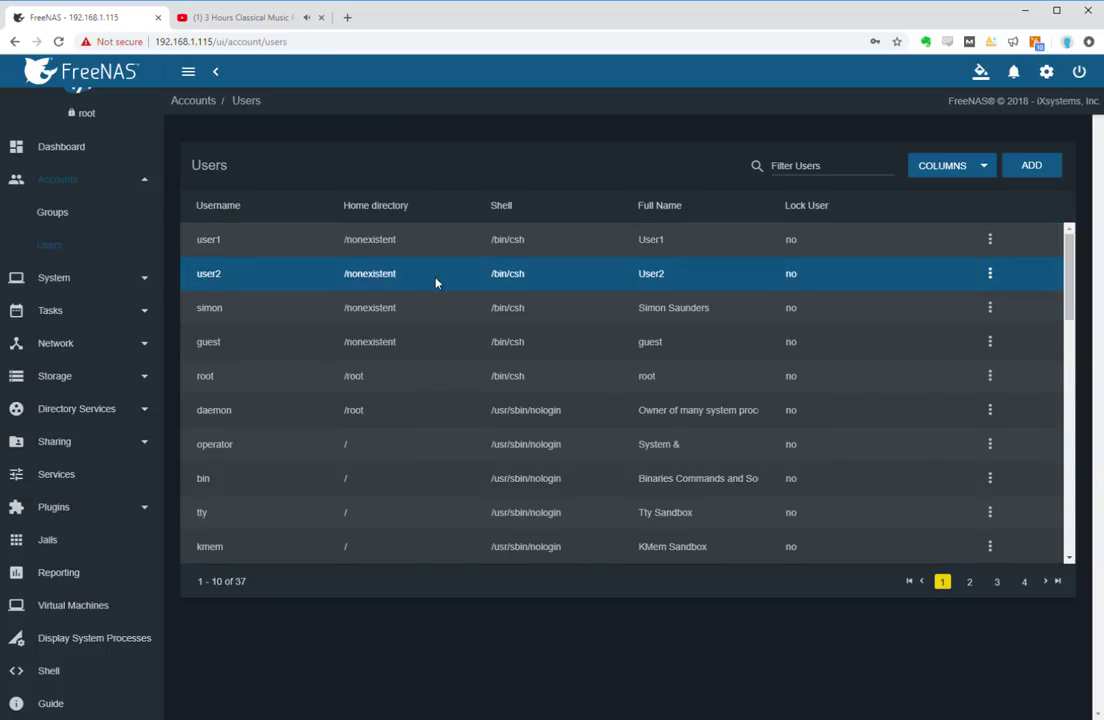
Go to Accounts > Groups, scroll to the media group (GID 8675309) and open its actions
left_click(64, 217)
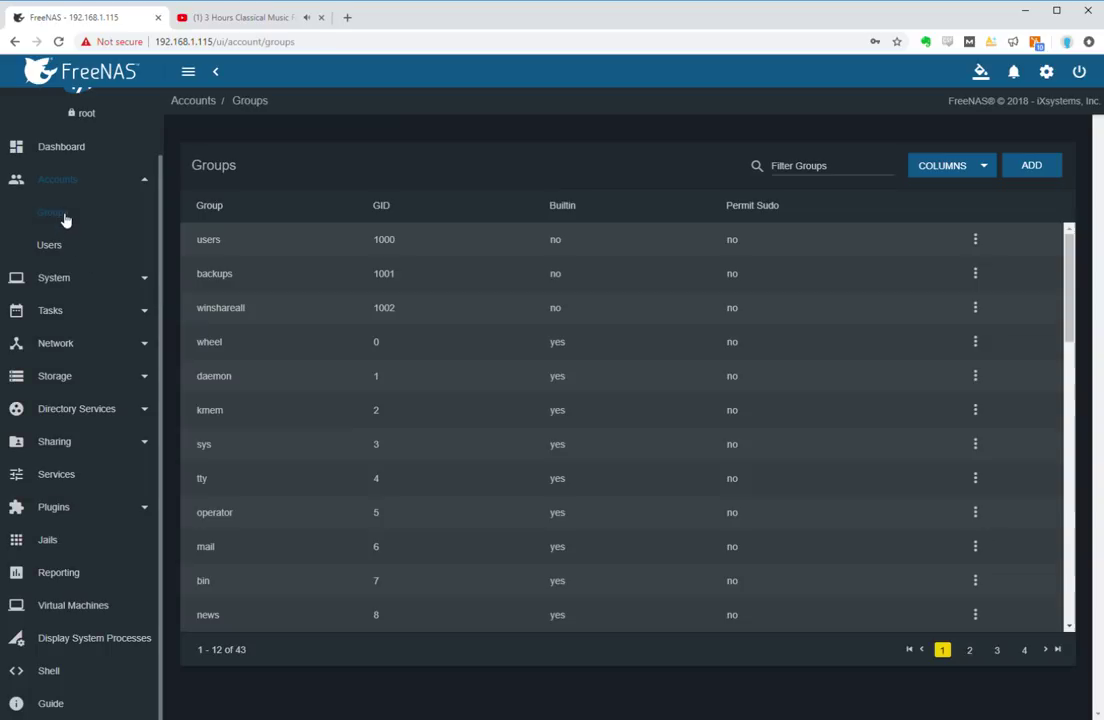
scroll(378, 365, "down", 5)
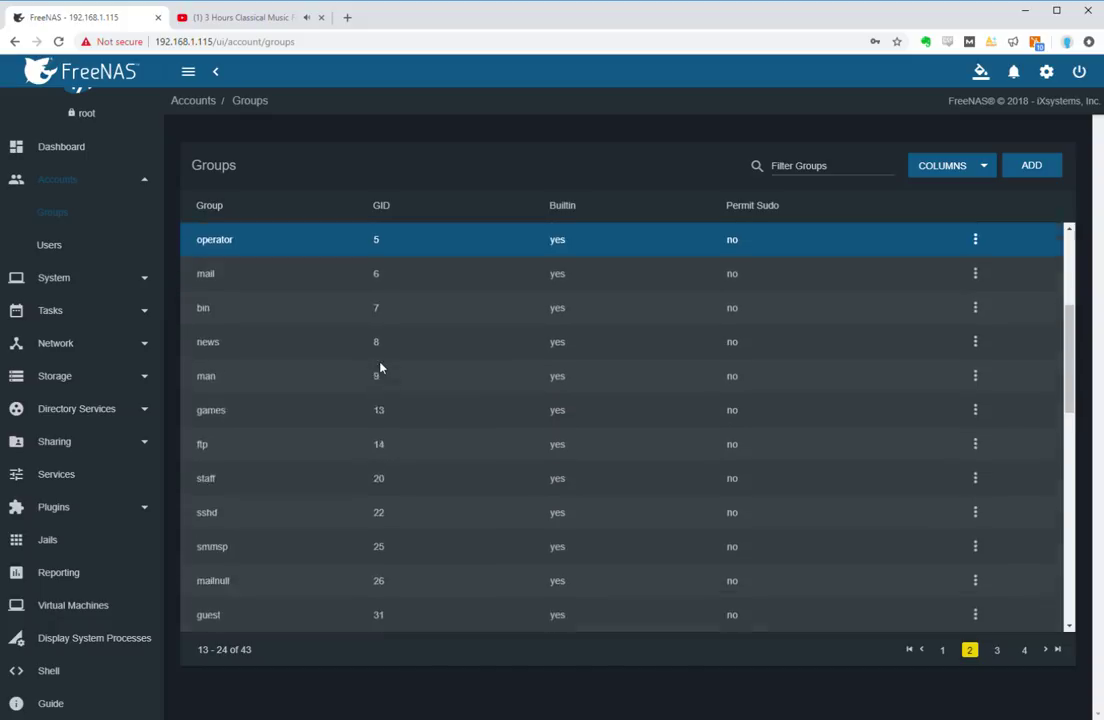
scroll(380, 367, "down", 4)
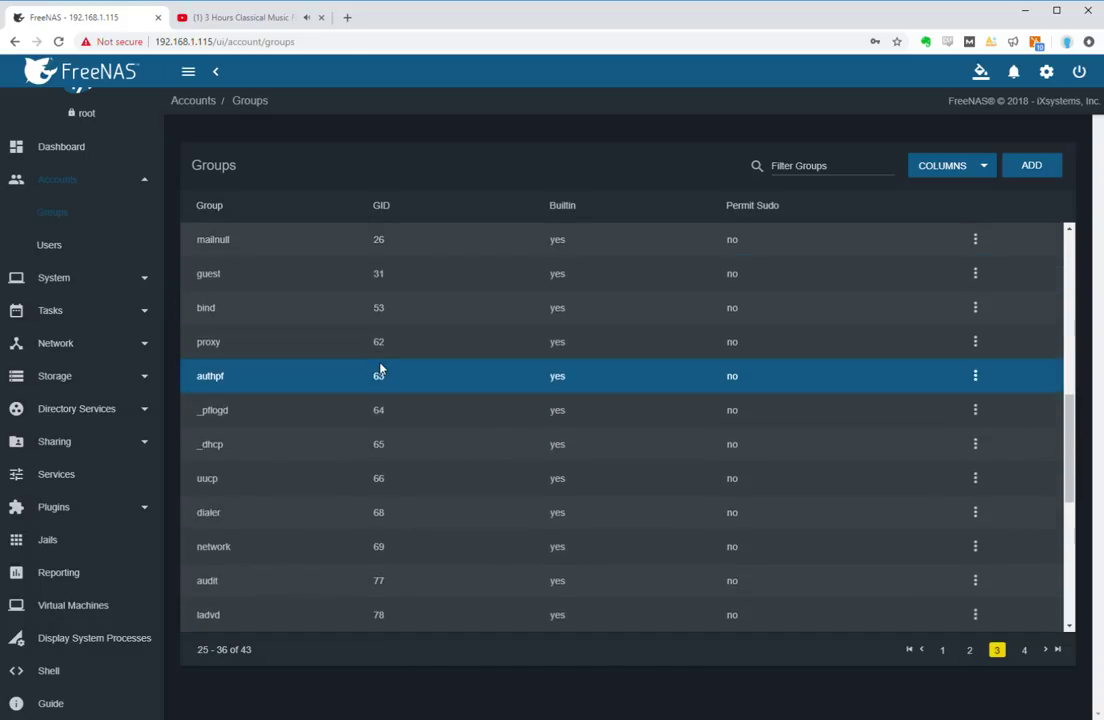
scroll(380, 368, "down", 5)
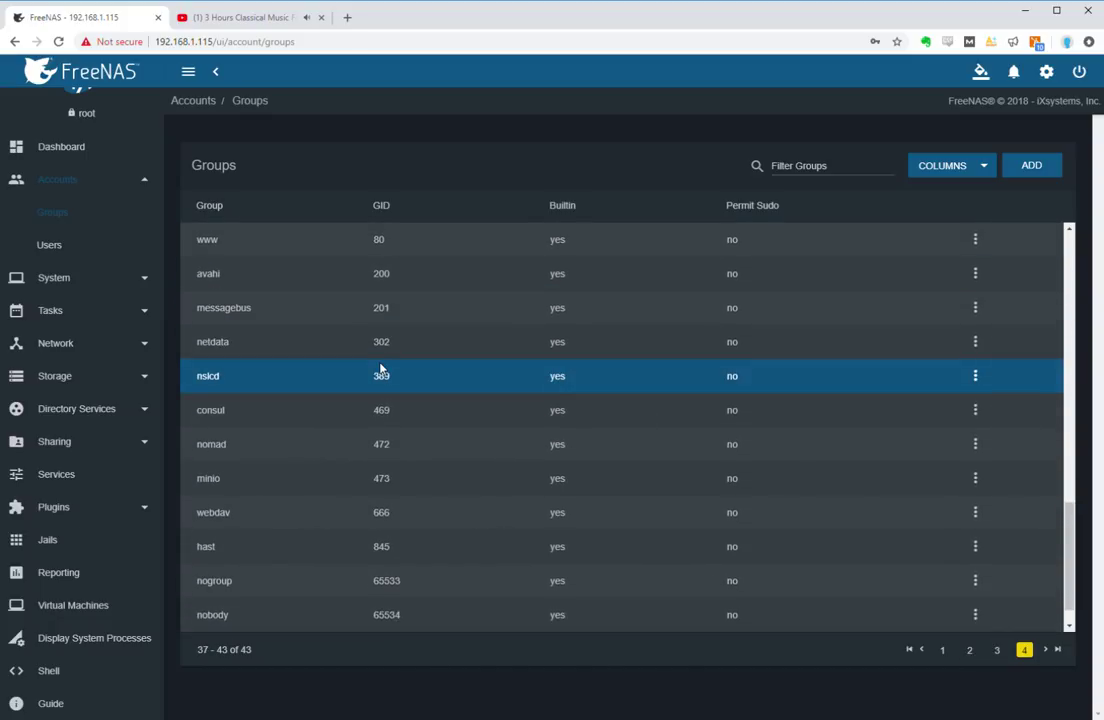
scroll(380, 368, "down", 2)
scroll(380, 370, "up", 1)
scroll(370, 420, "down", 2)
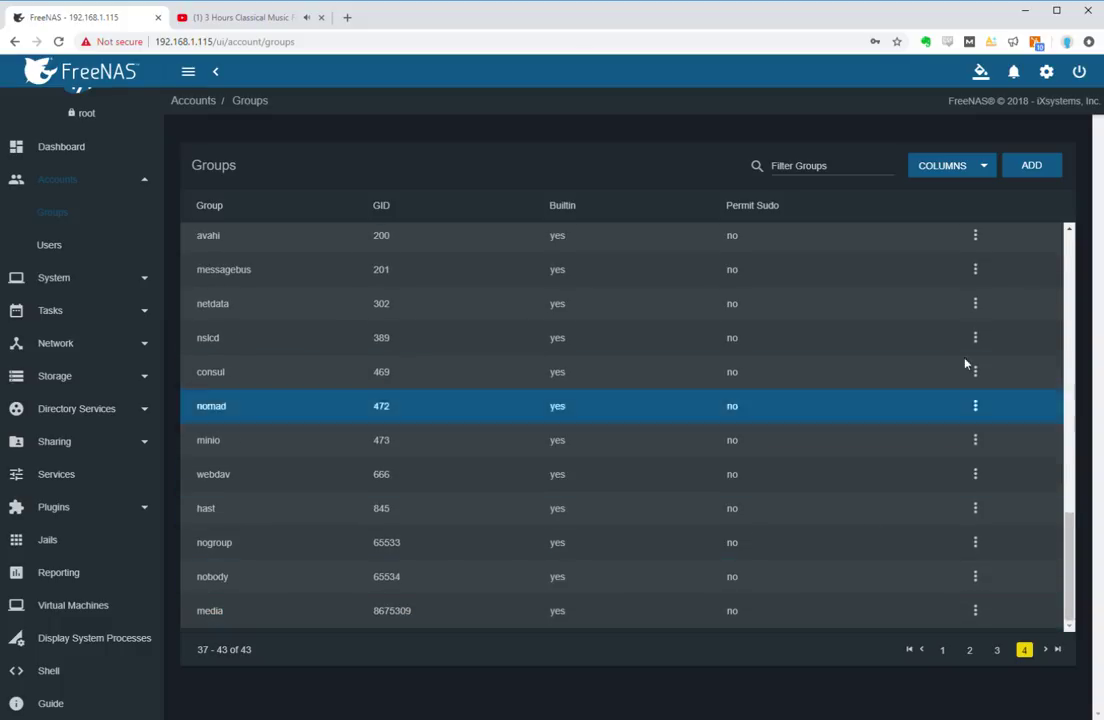
left_click(976, 612)
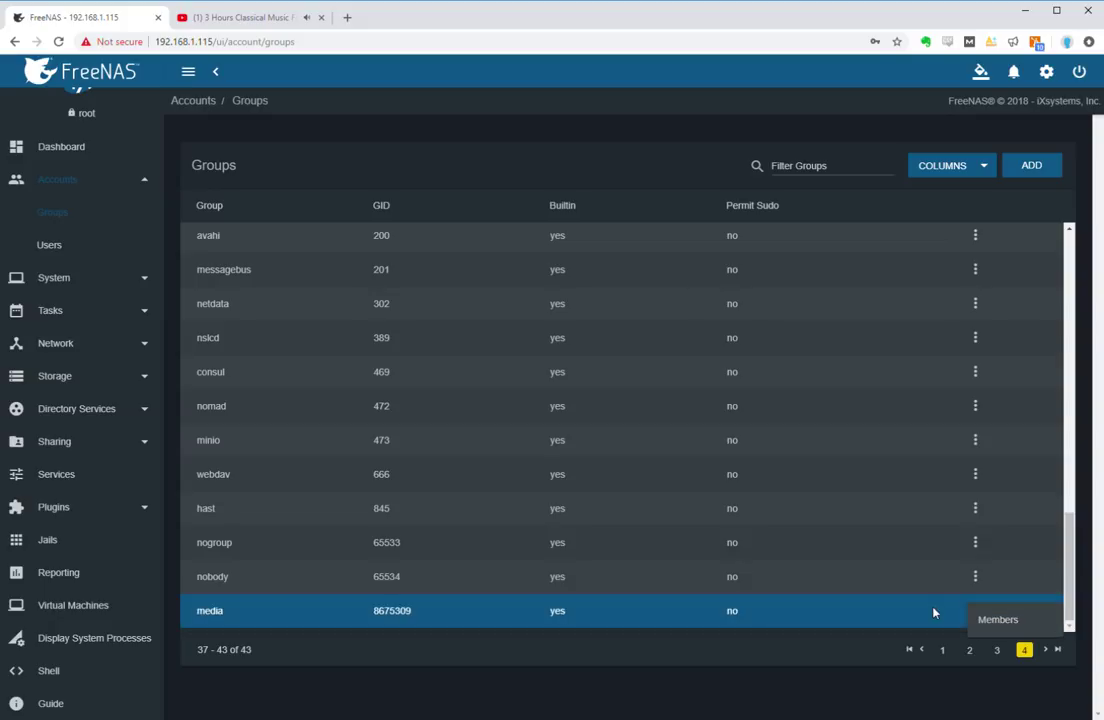
left_click(934, 600)
left_click(976, 614)
left_click(345, 615)
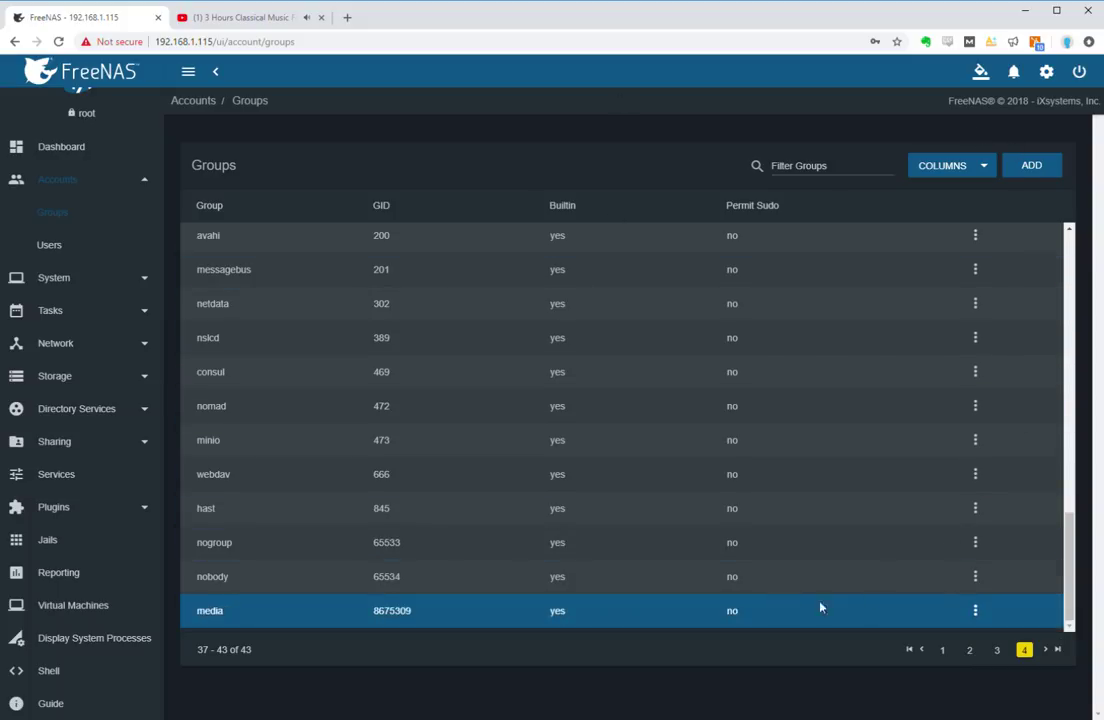
left_click(985, 611)
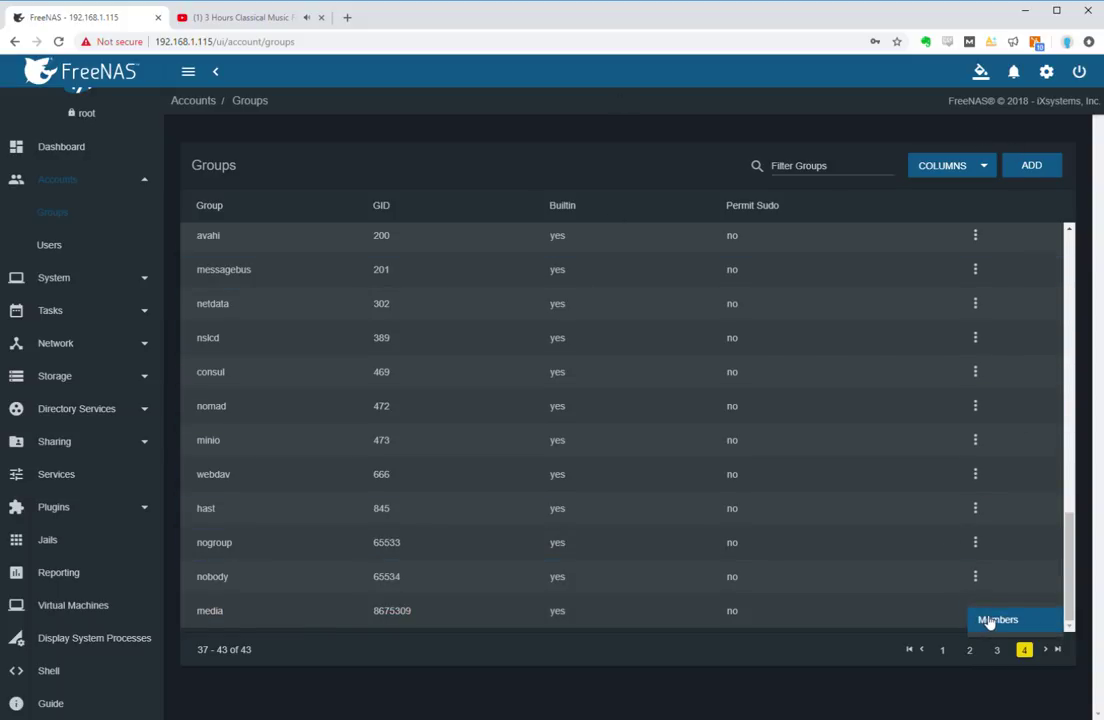
View the media group's members including guest, then cancel back to the Users list
left_click(988, 621)
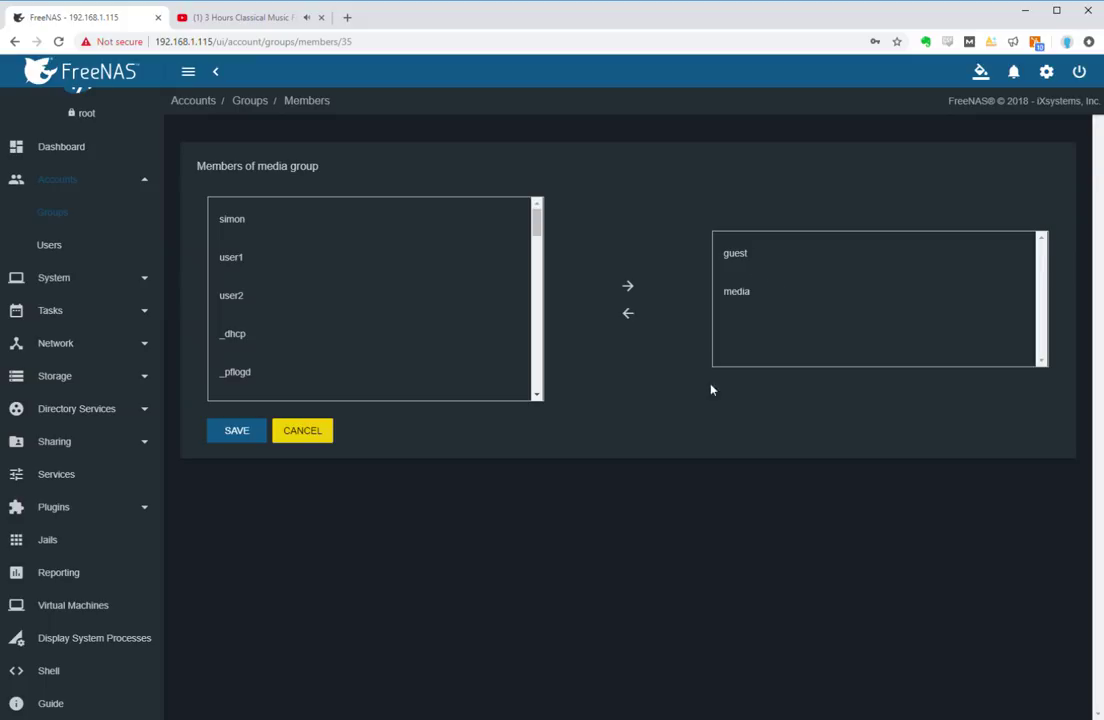
left_click(313, 436)
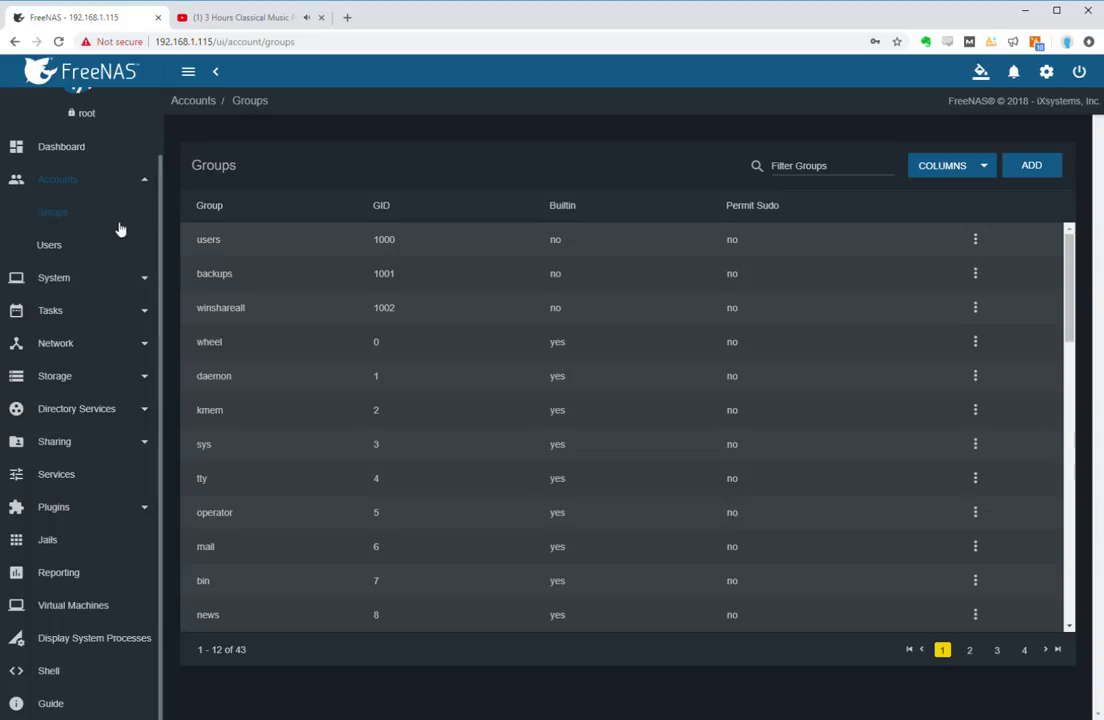
left_click(62, 250)
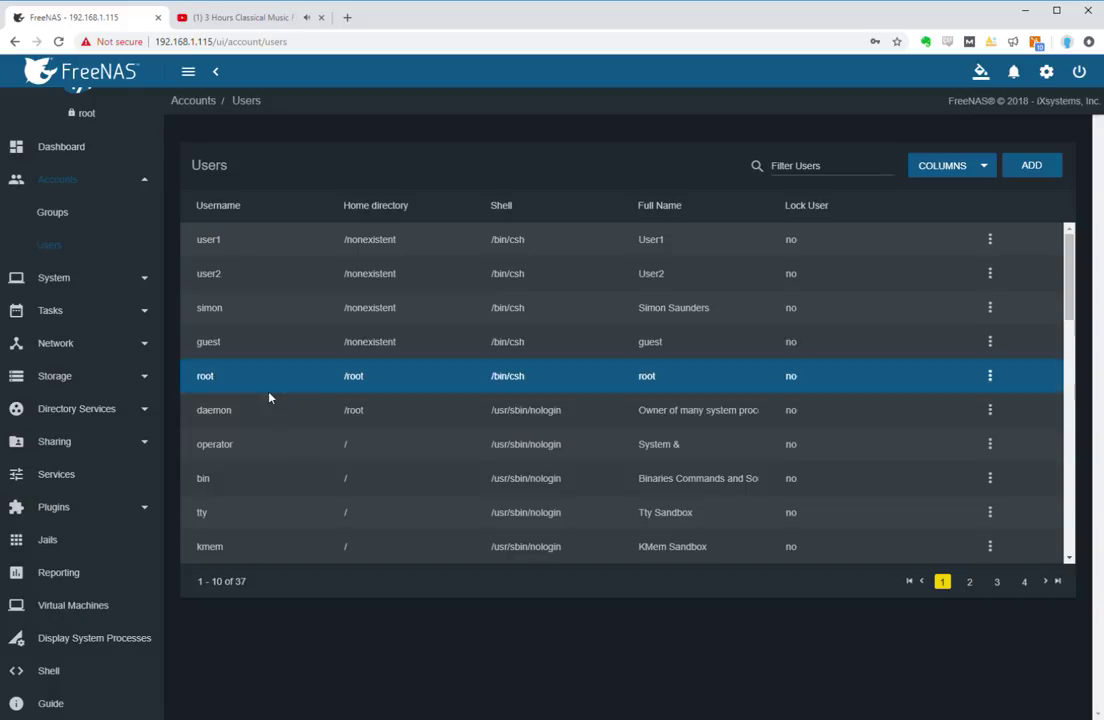
Add an SMB share with path /mnt/NAS2Pool/medialibrary and Allow Guest Access ticked
left_click(57, 451)
left_click(90, 483)
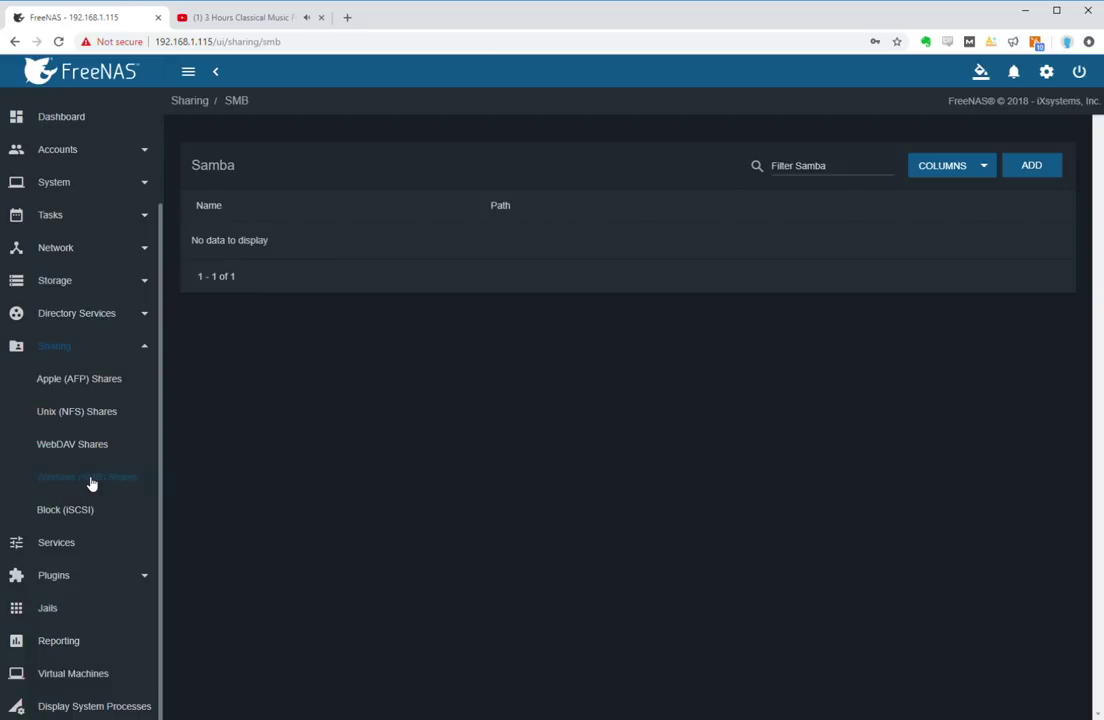
left_click(1033, 169)
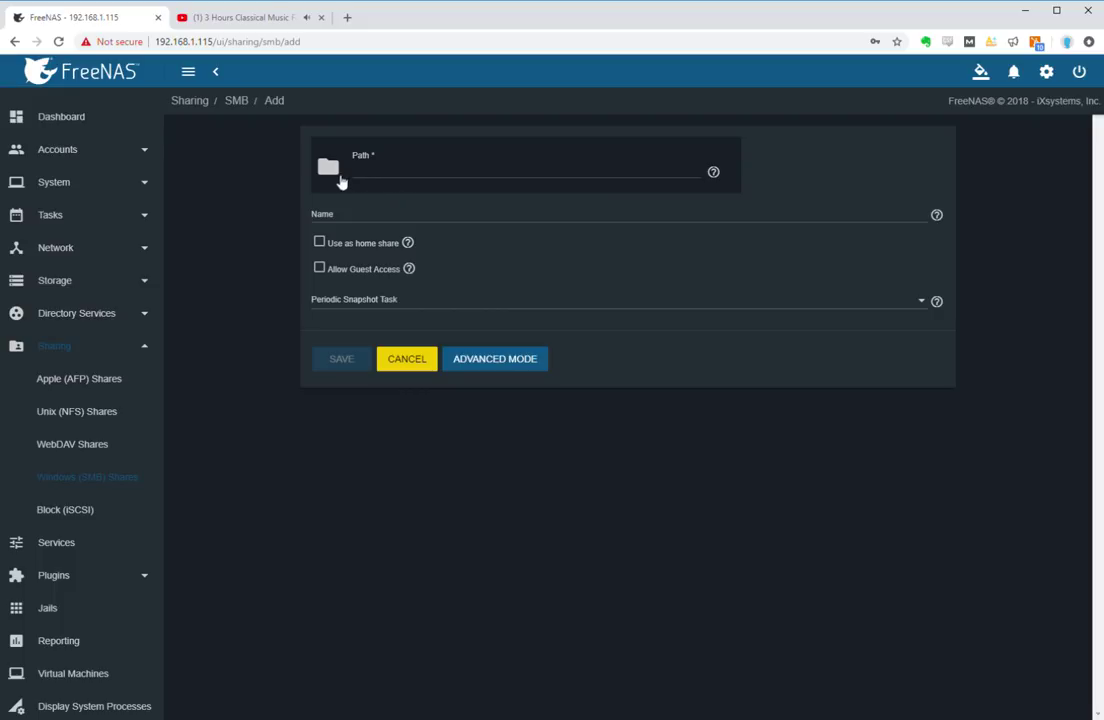
left_click(330, 172)
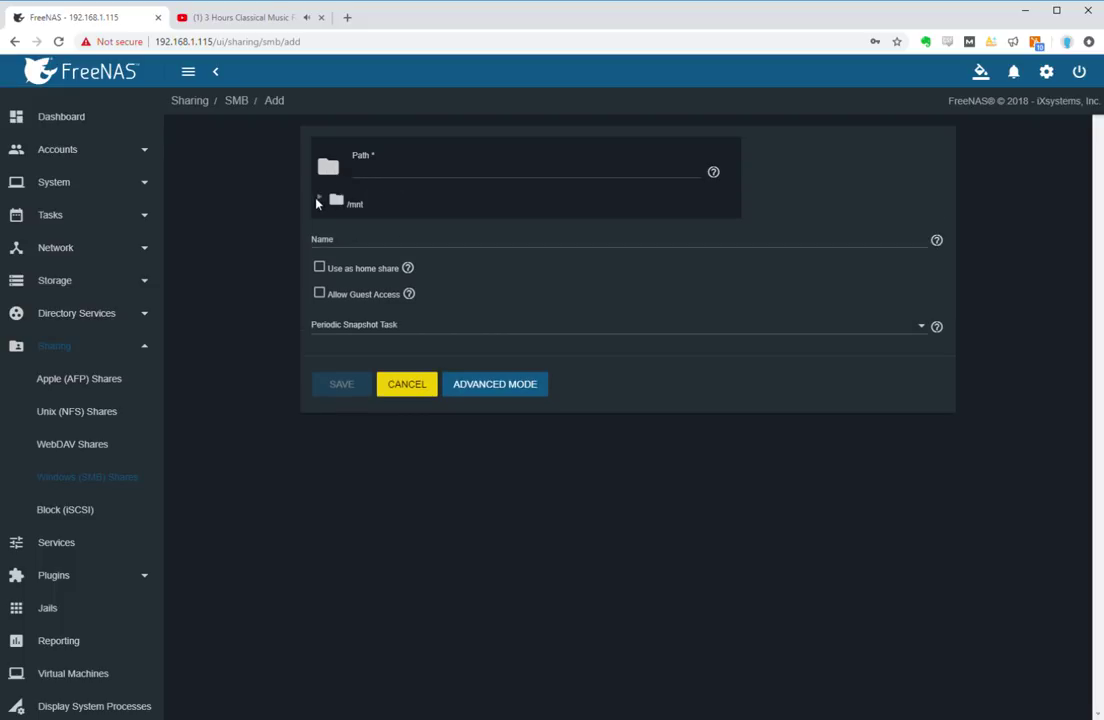
left_click(322, 200)
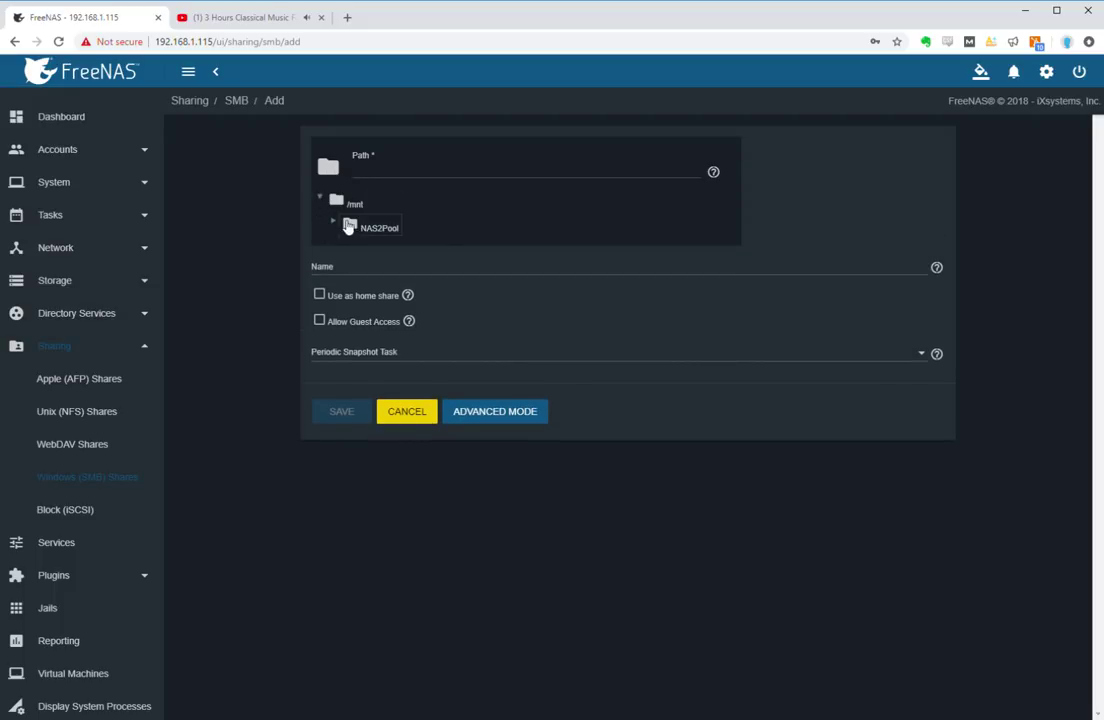
left_click(342, 224)
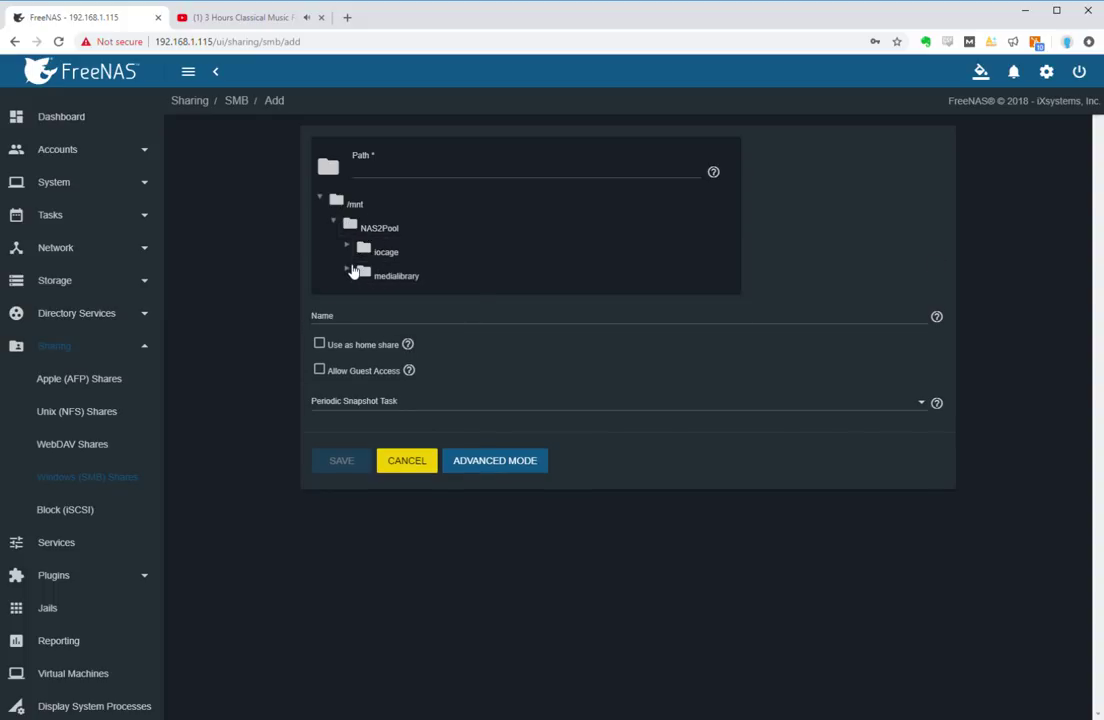
left_click(370, 274)
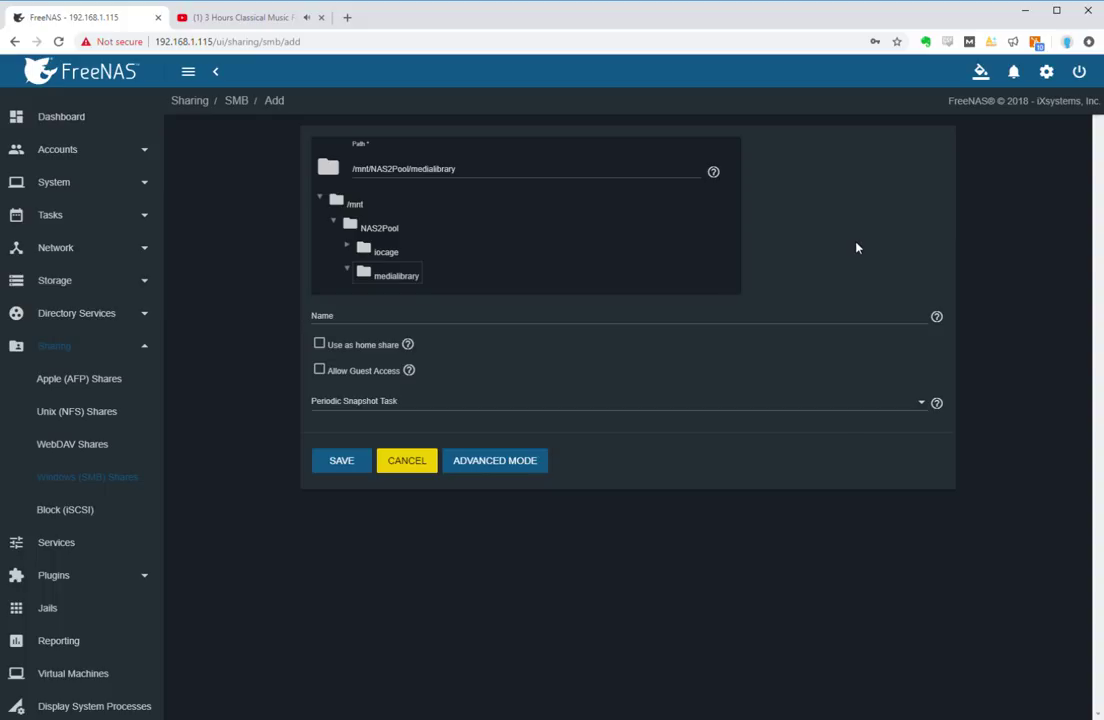
left_click(333, 372)
Show the share's advanced options and scroll through them, confirming Allow Guest Access is checked
left_click(514, 461)
scroll(600, 445, "down", 1)
scroll(540, 337, "down", 1)
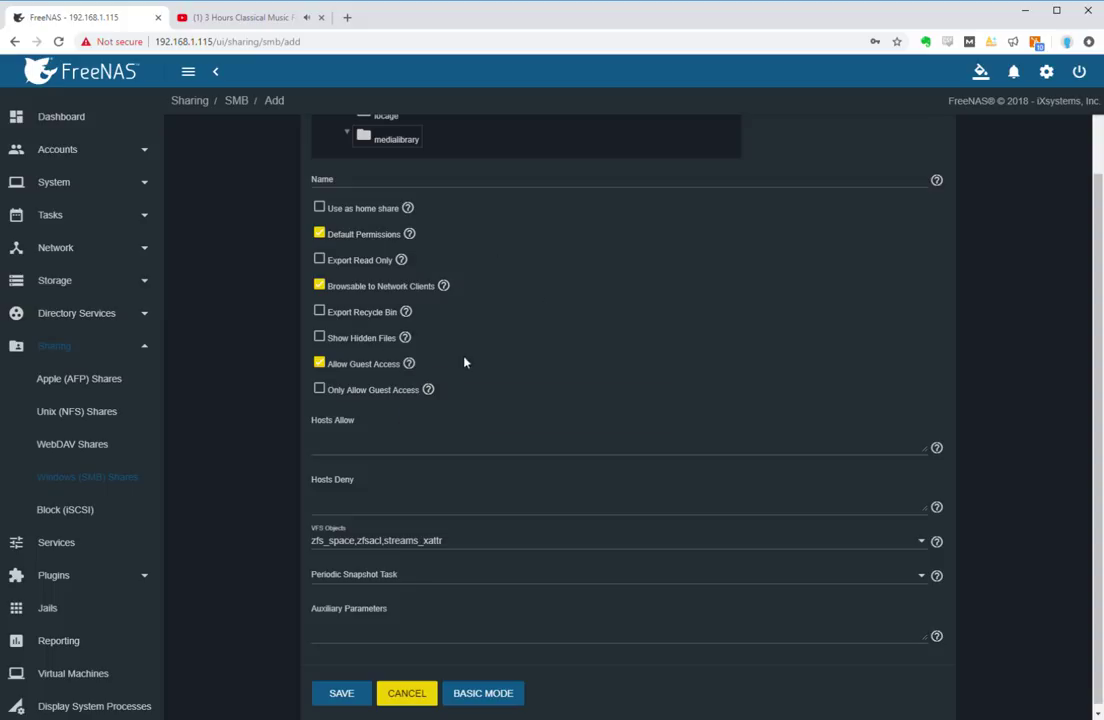
mouse_move(429, 391)
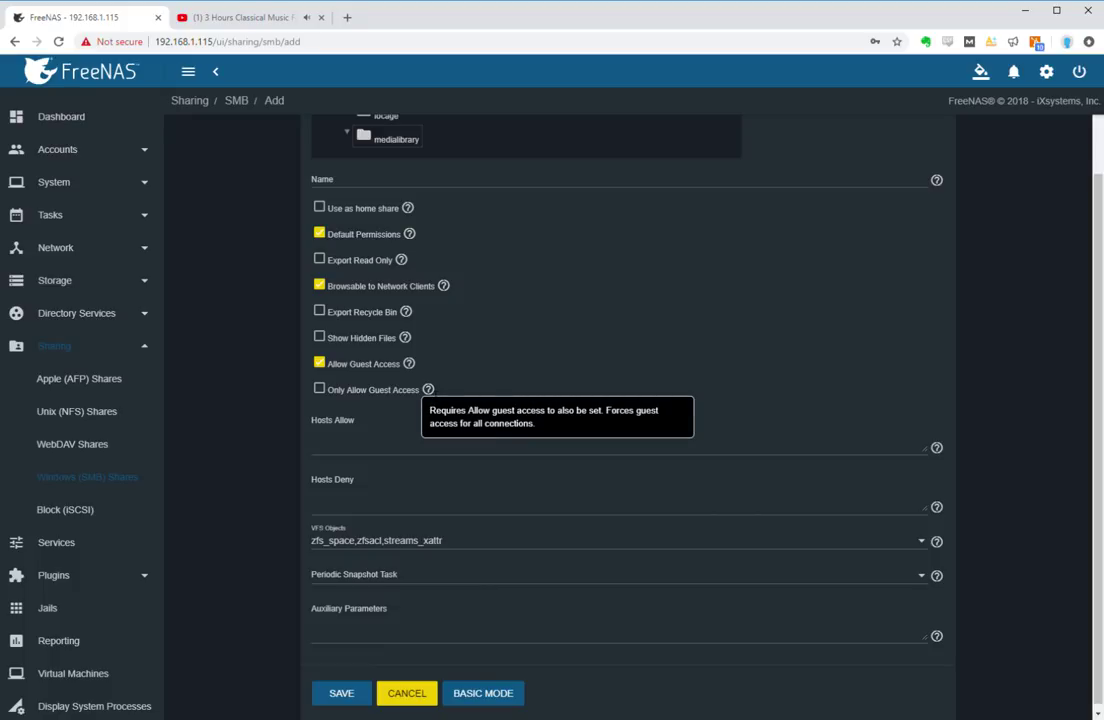
scroll(573, 348, "down", 1)
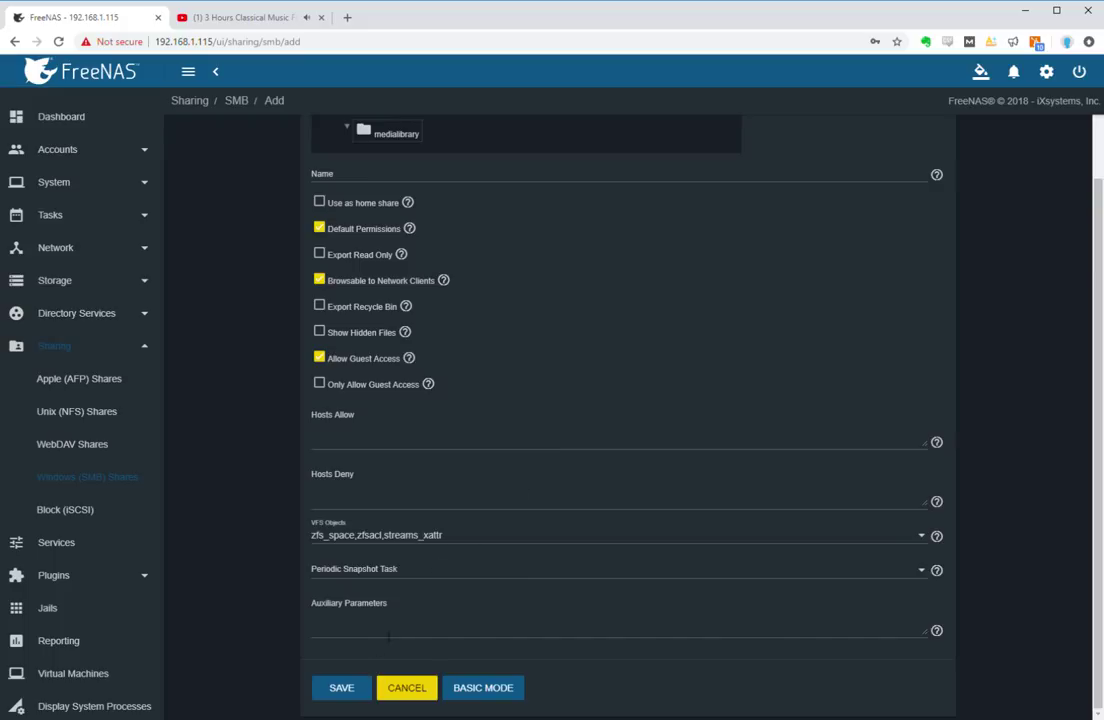
Save the new medialibrary SMB share, then check the FREENAS network location path in Explorer
left_click(341, 688)
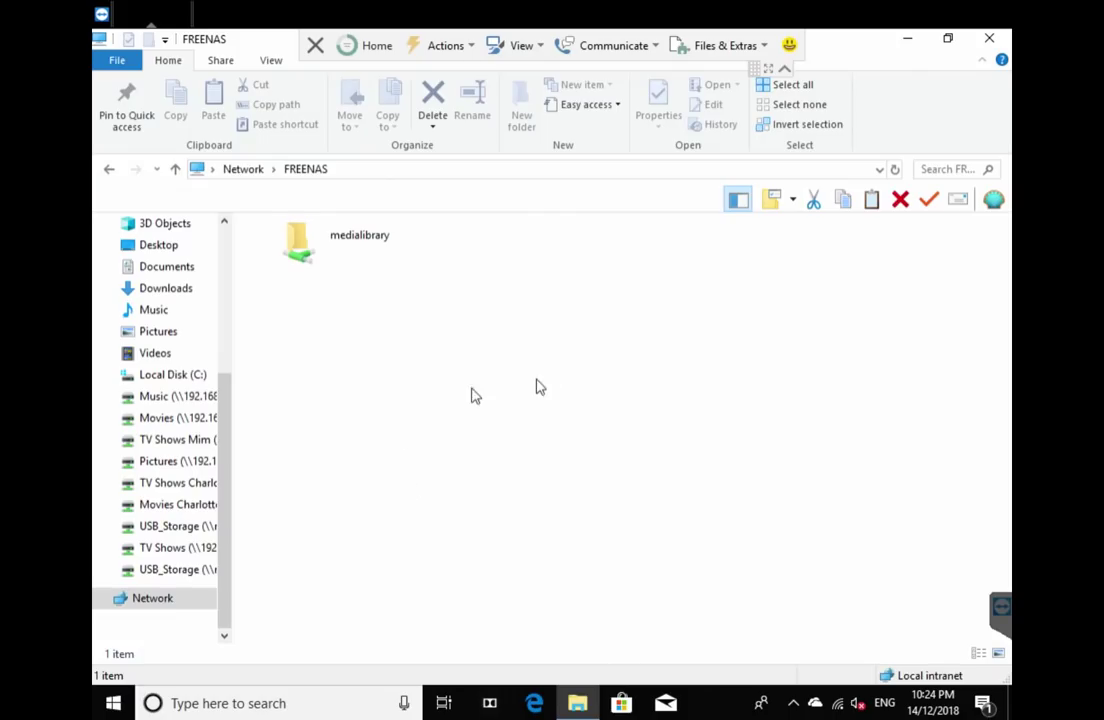
left_click(418, 172)
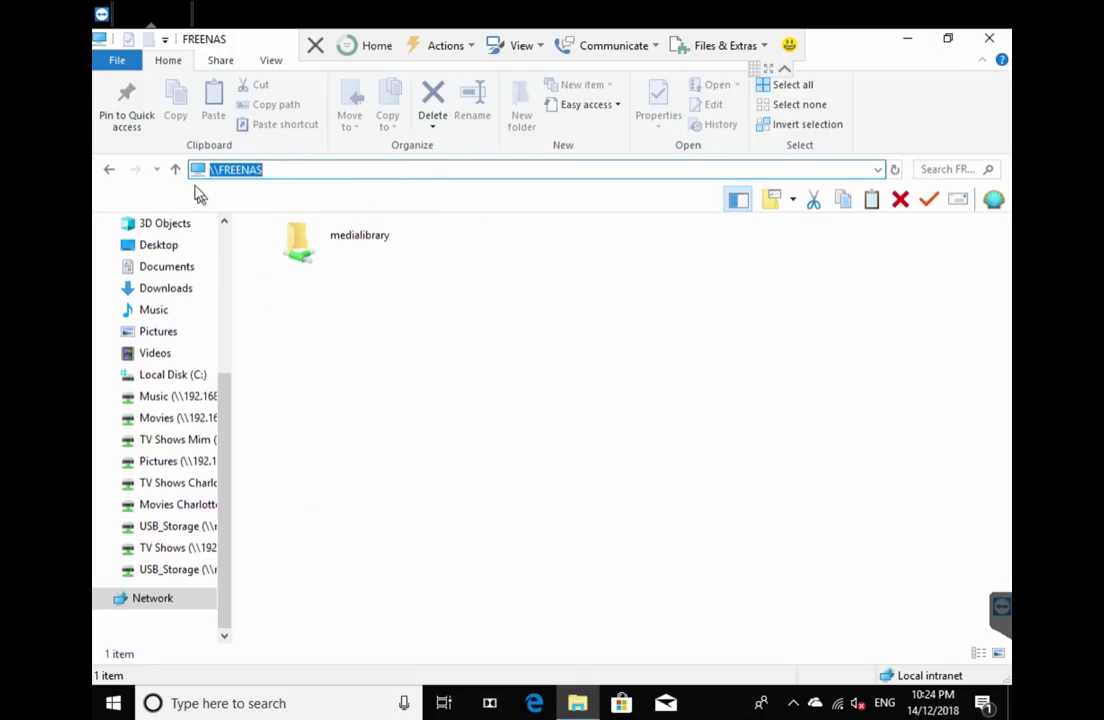
left_click(342, 290)
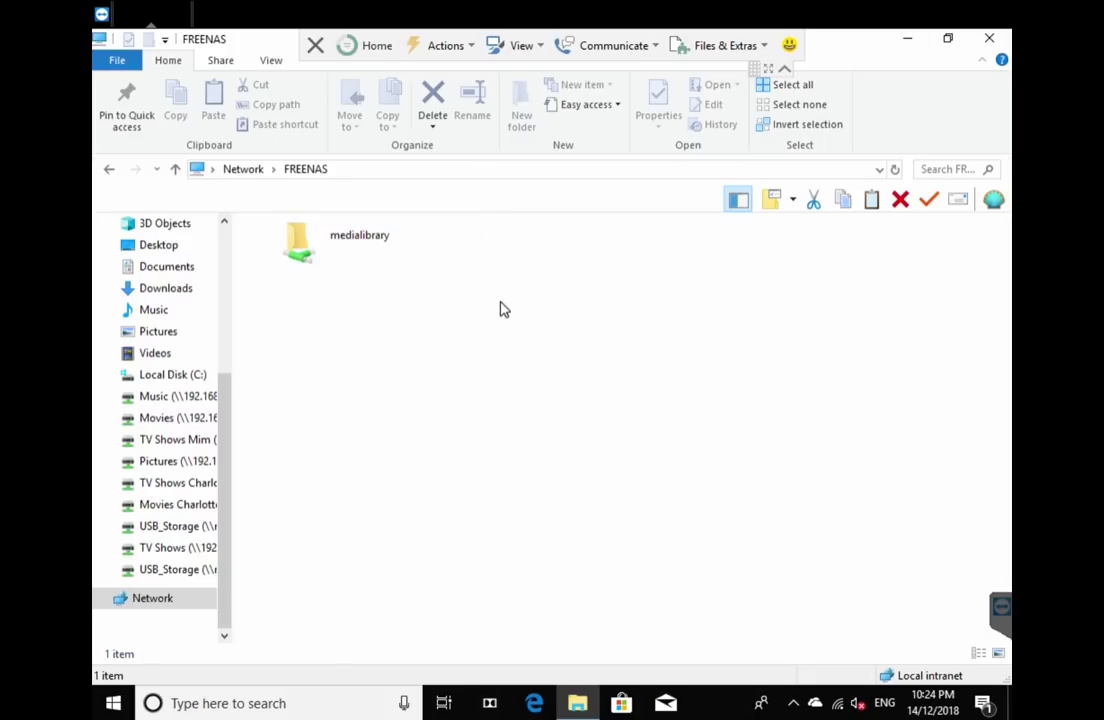
Inside the medialibrary share, try creating a new text document and dismiss the Access Denied error
double_click(377, 254)
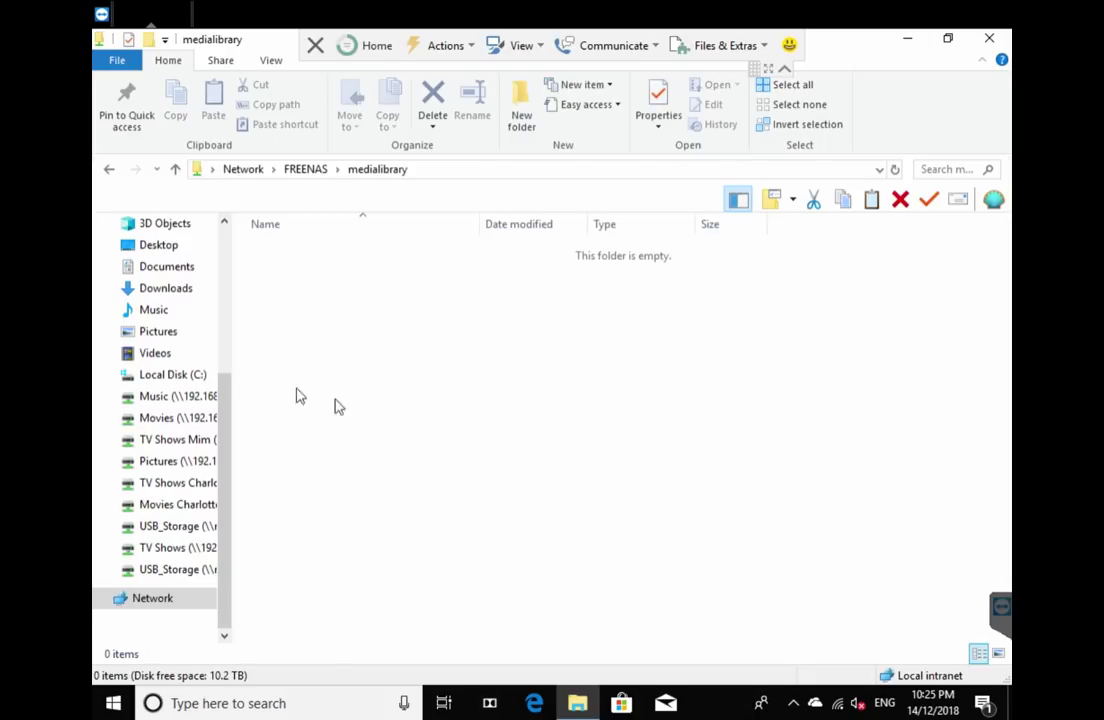
right_click(462, 374)
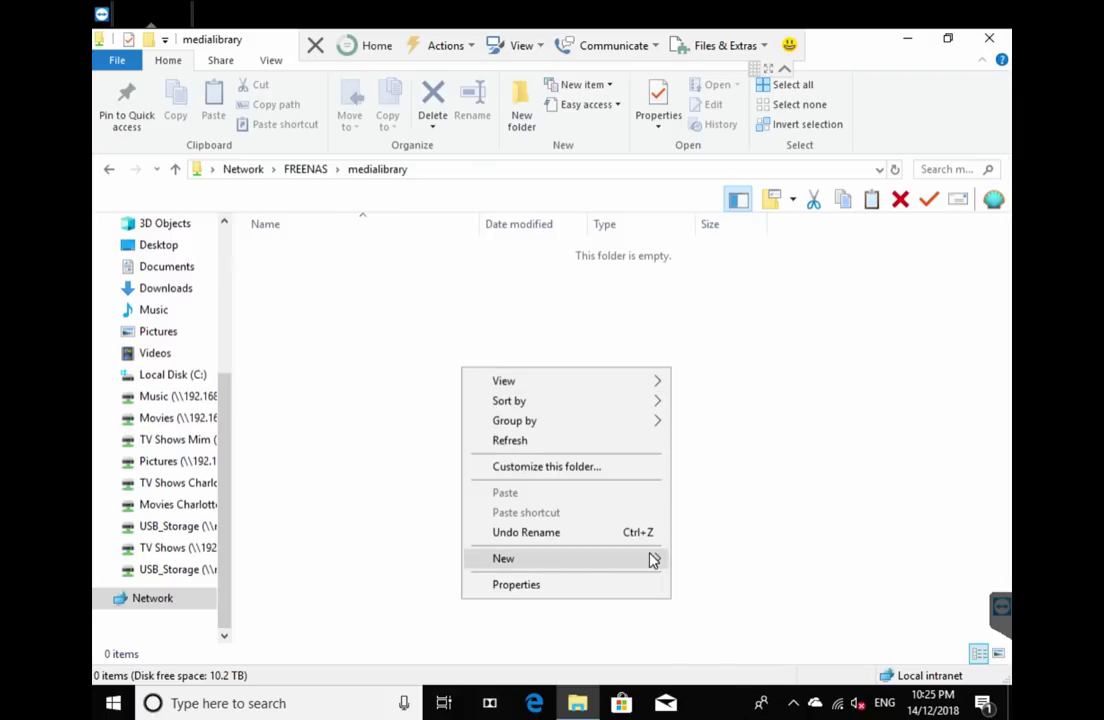
mouse_move(653, 557)
left_click(758, 666)
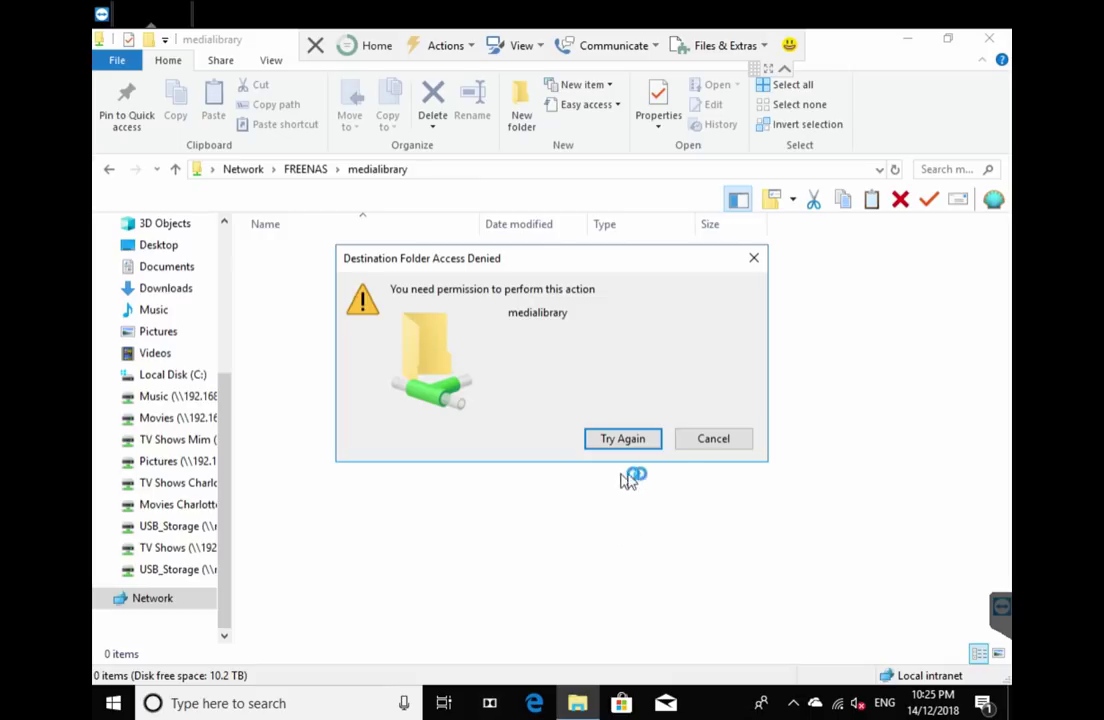
left_click(712, 439)
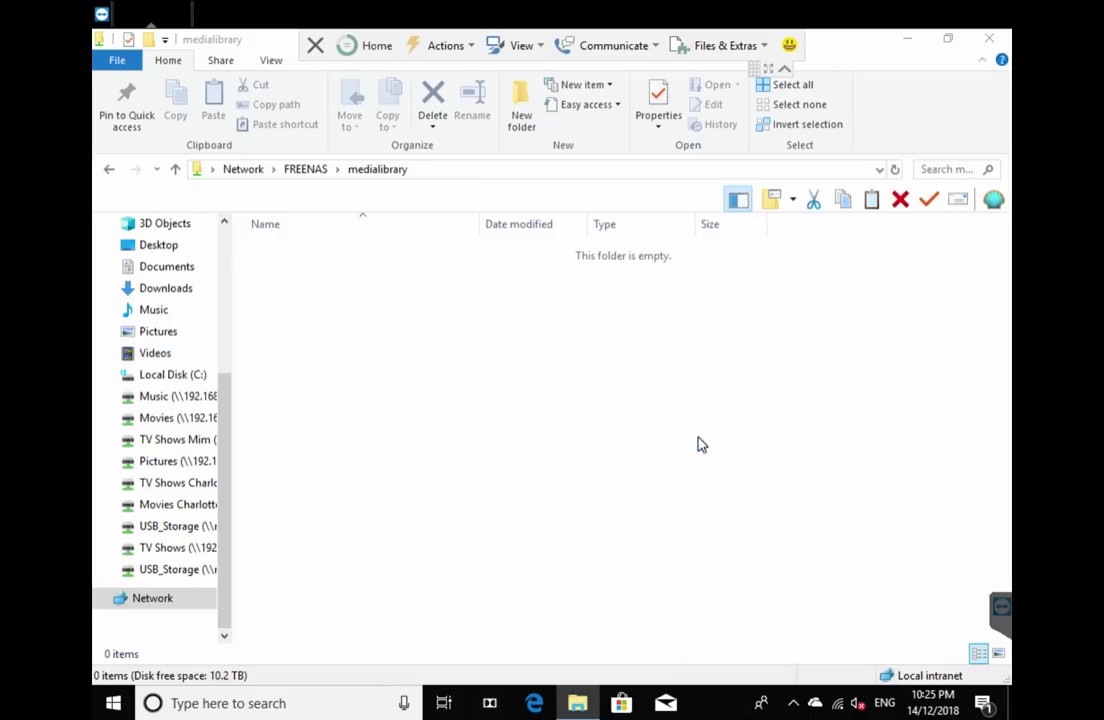
From the FREENAS share list, open the Security tab of medialibrary's properties
left_click(310, 170)
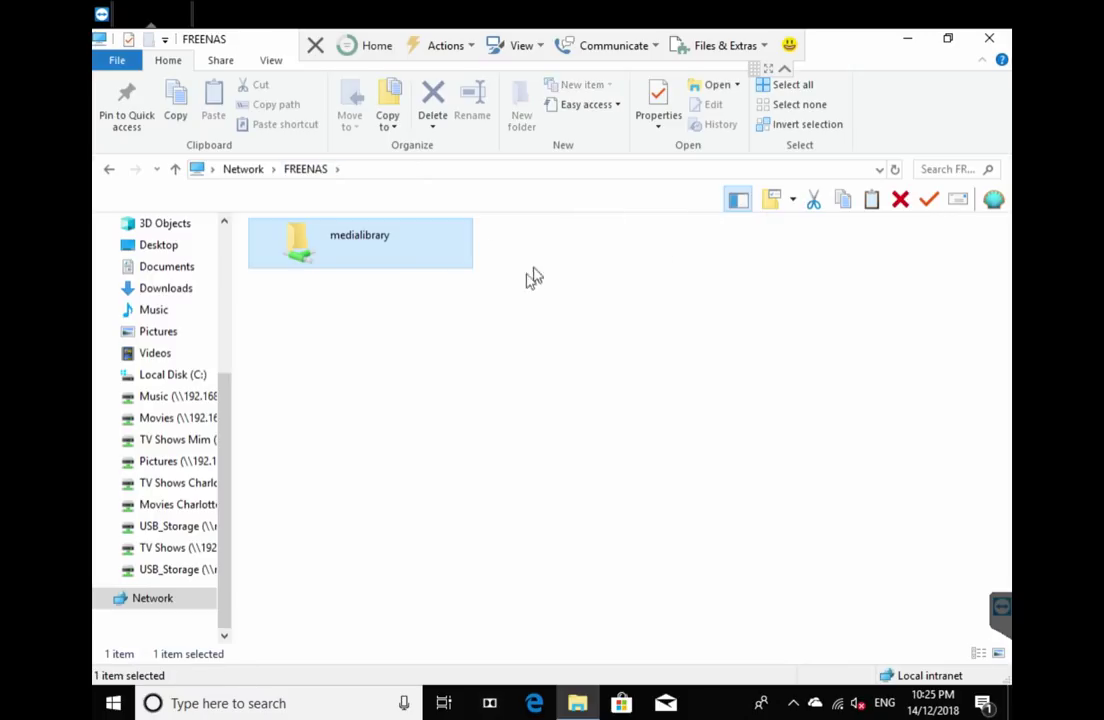
right_click(362, 255)
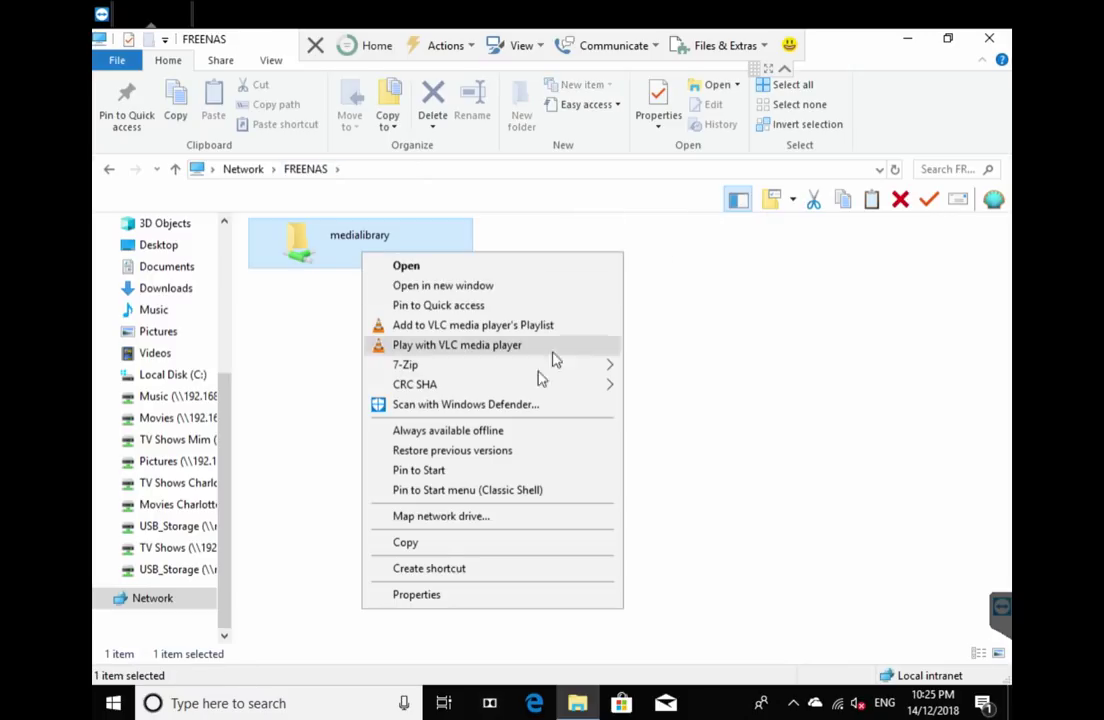
left_click(478, 595)
left_click(491, 261)
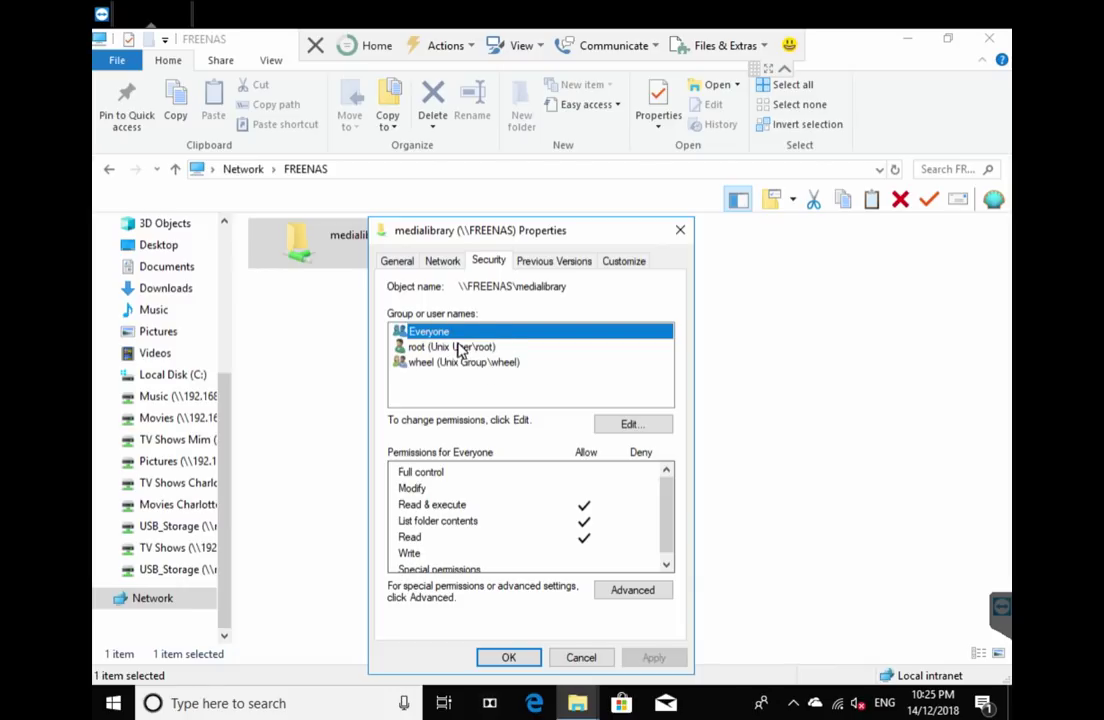
Compare the wheel group's and root's permissions, then close the properties without changes
left_click(466, 362)
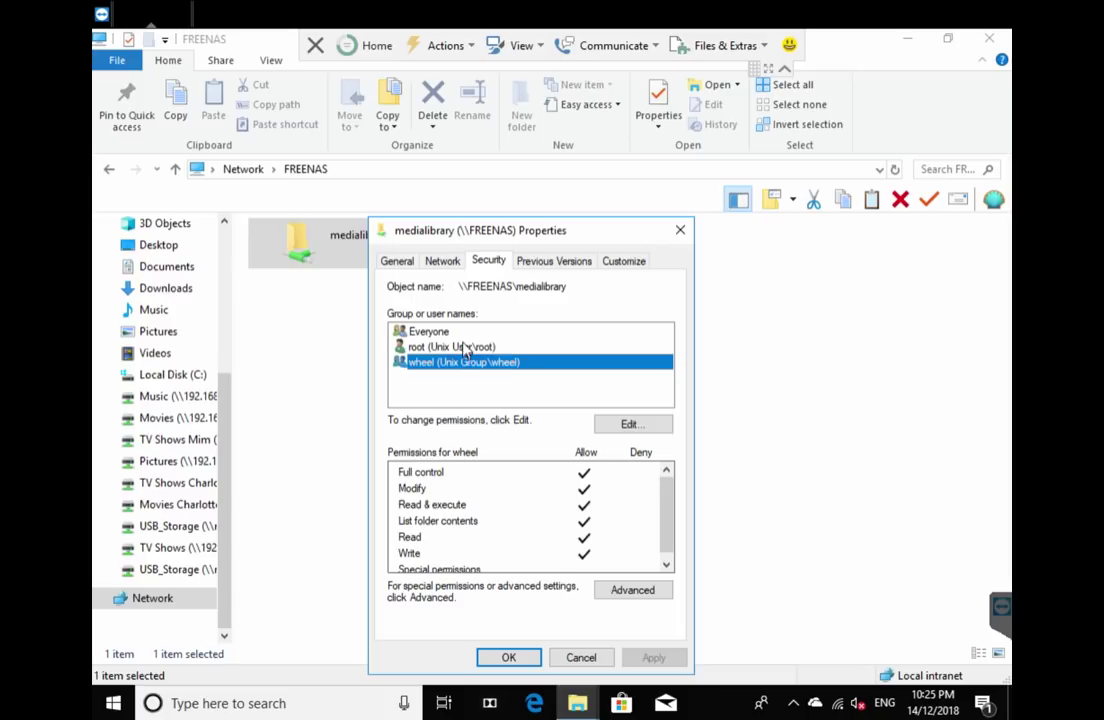
left_click(458, 347)
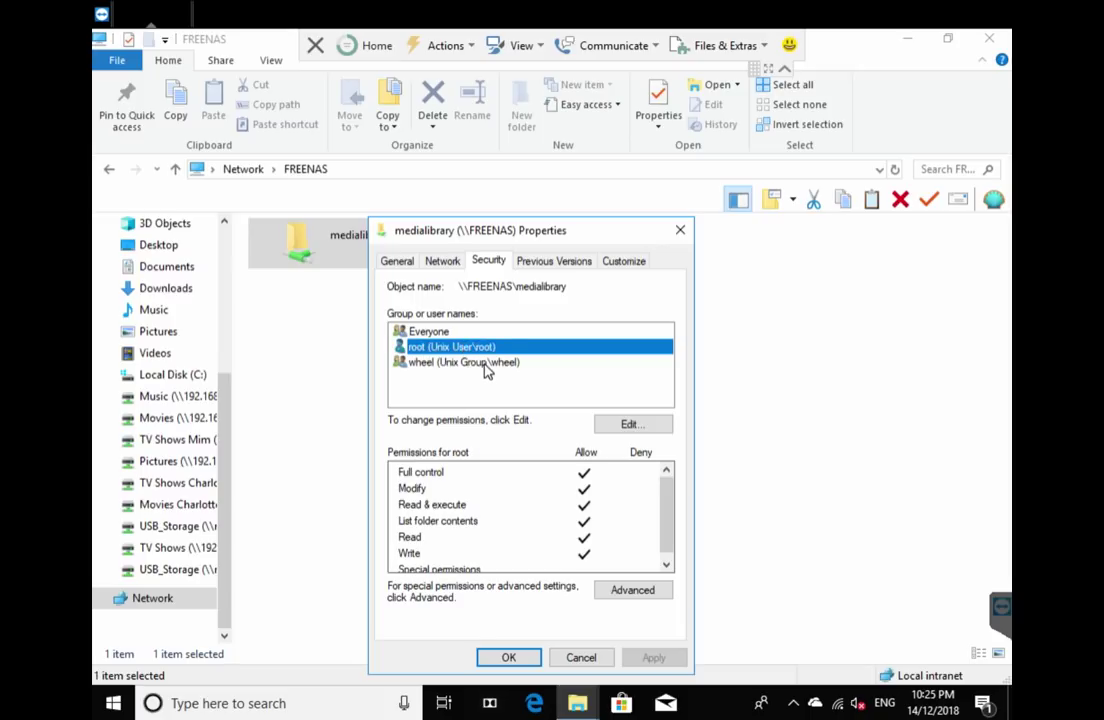
left_click(485, 368)
left_click(521, 353)
left_click(519, 364)
left_click(519, 350)
left_click(524, 363)
left_click(521, 349)
left_click(497, 363)
left_click(497, 347)
left_click(497, 362)
left_click(497, 347)
left_click(586, 659)
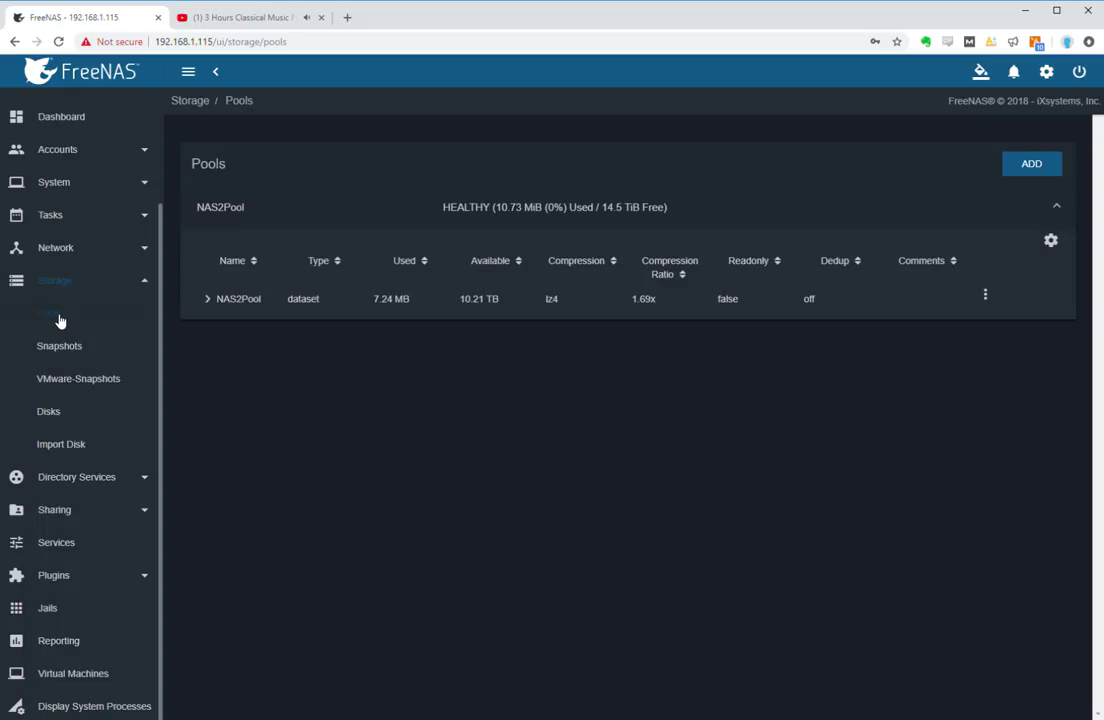
Expand NAS2Pool and open Edit Permissions for the medialibrary dataset
left_click(207, 298)
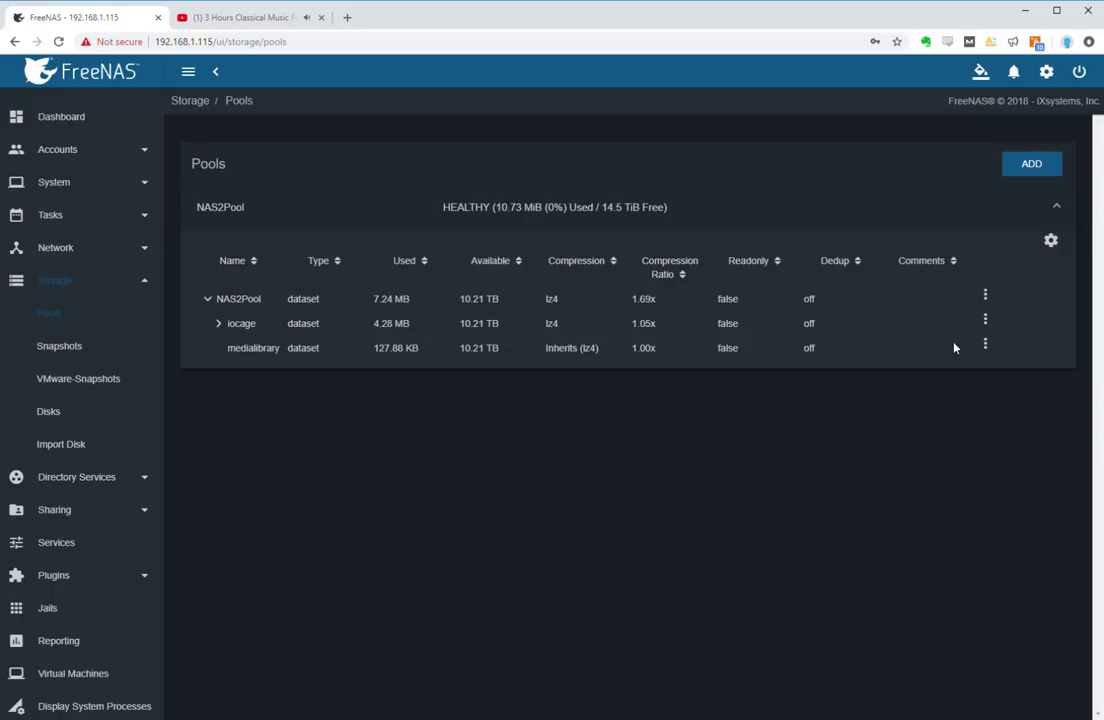
left_click(985, 347)
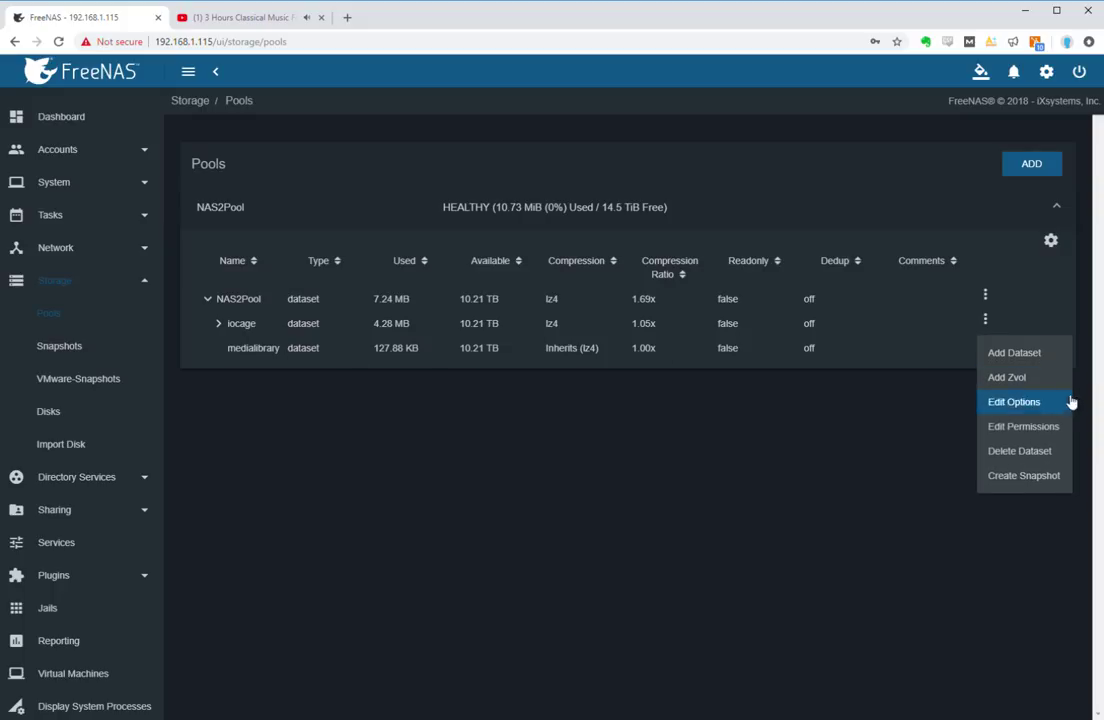
left_click(1031, 428)
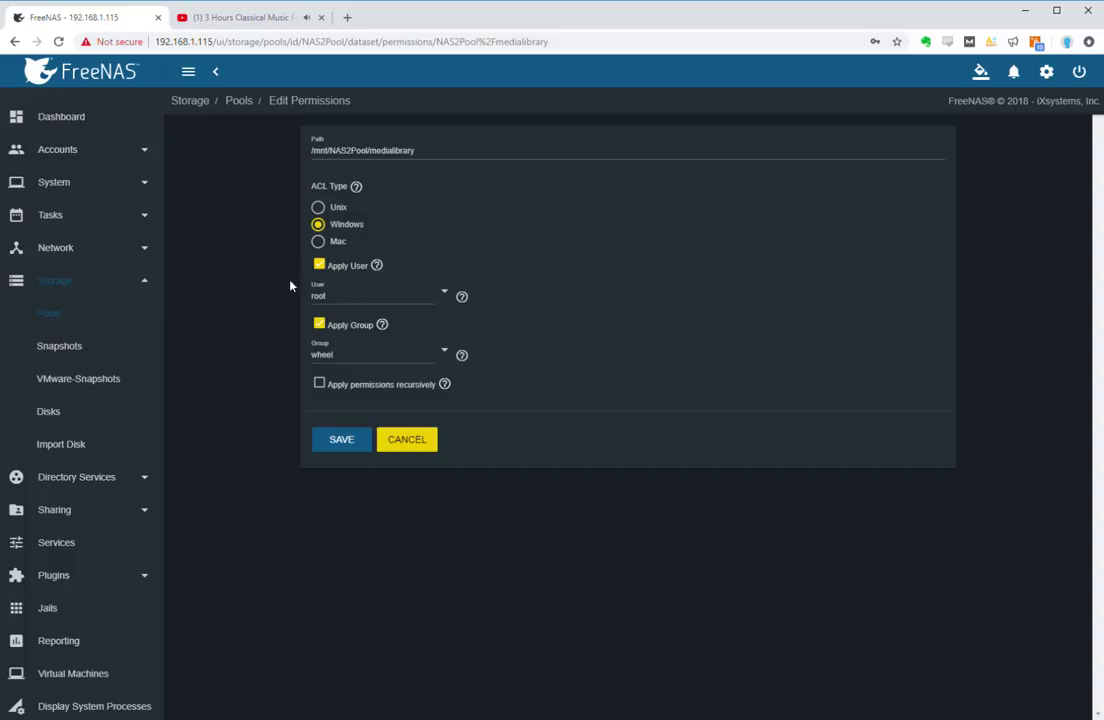
Set User and Group to guest and apply permissions recursively, confirming the warning
mouse_move(376, 266)
left_click(444, 293)
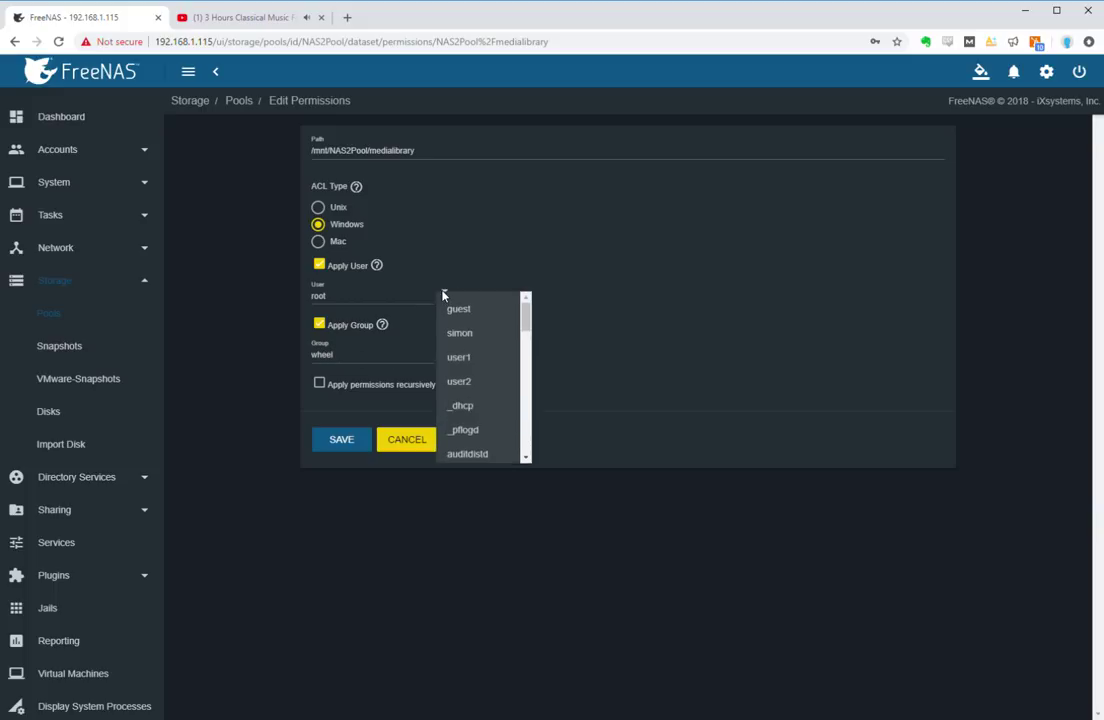
left_click(479, 320)
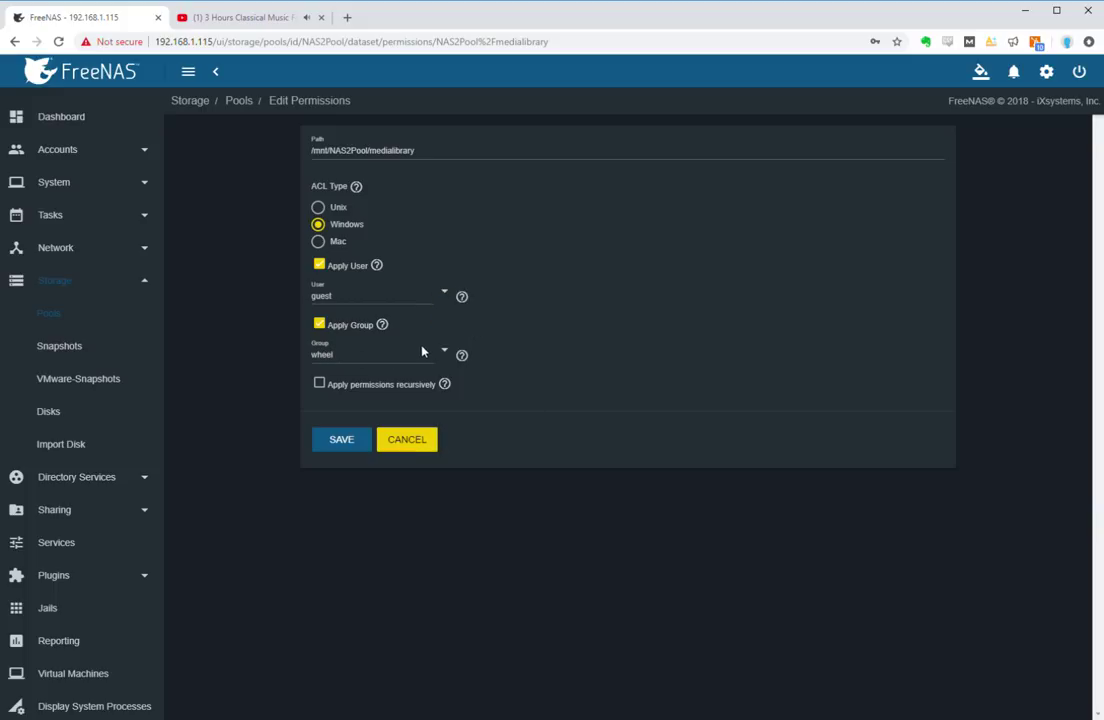
left_click(444, 351)
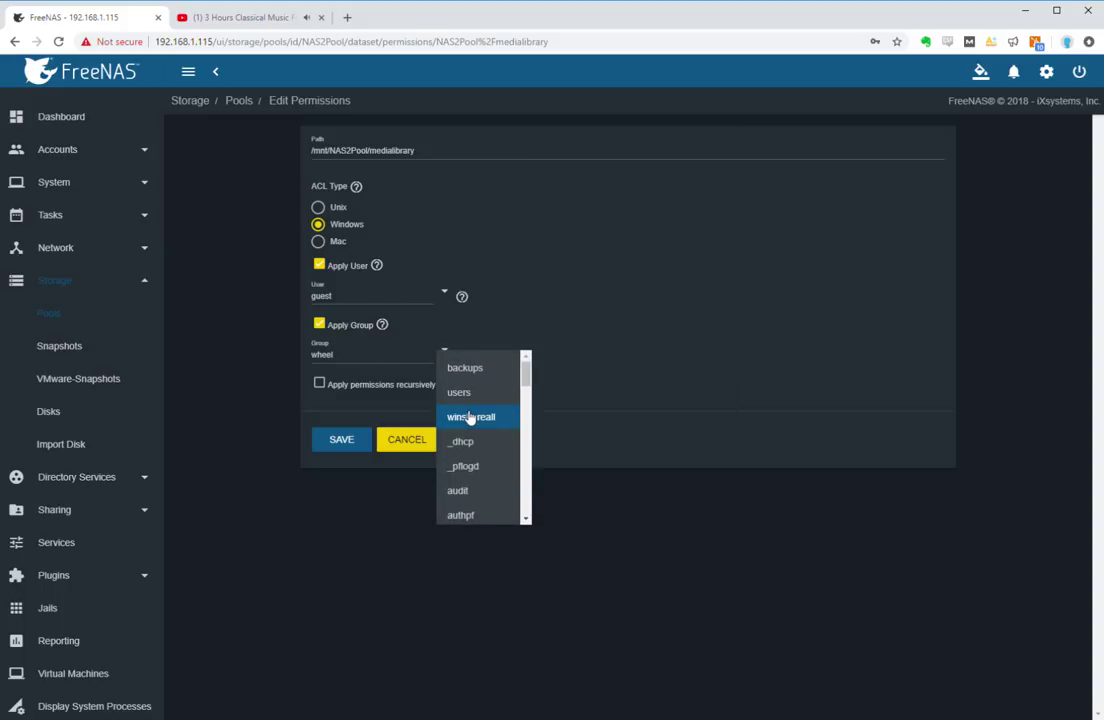
scroll(475, 443, "down", 3)
left_click(476, 463)
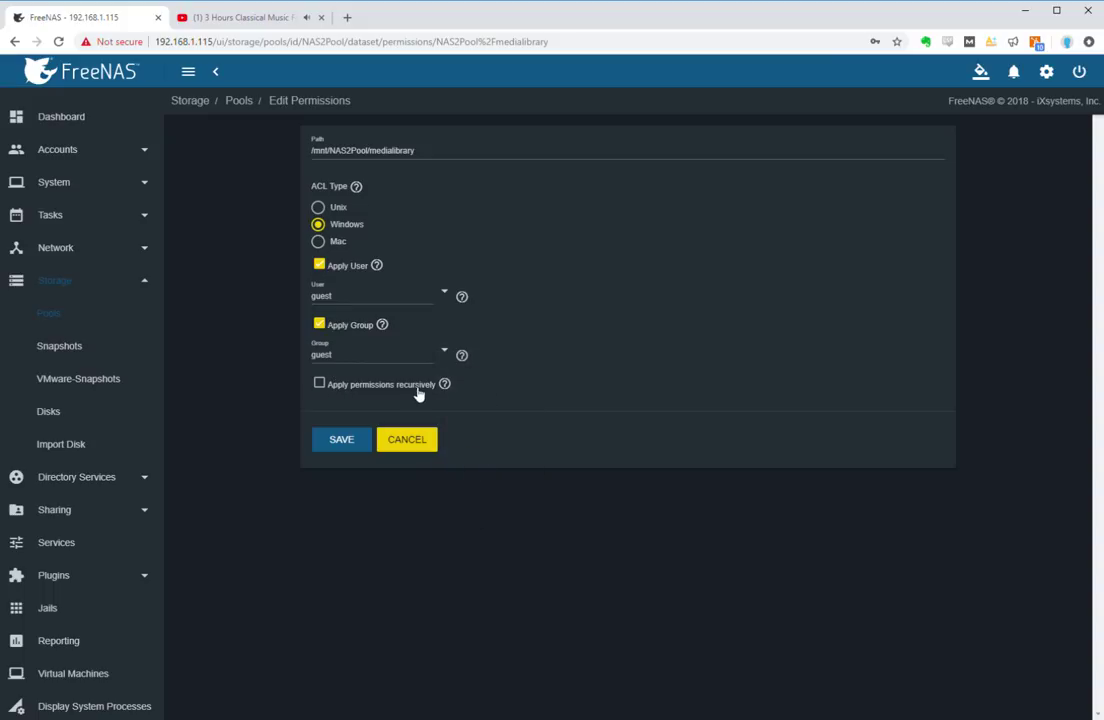
mouse_move(444, 384)
left_click(320, 384)
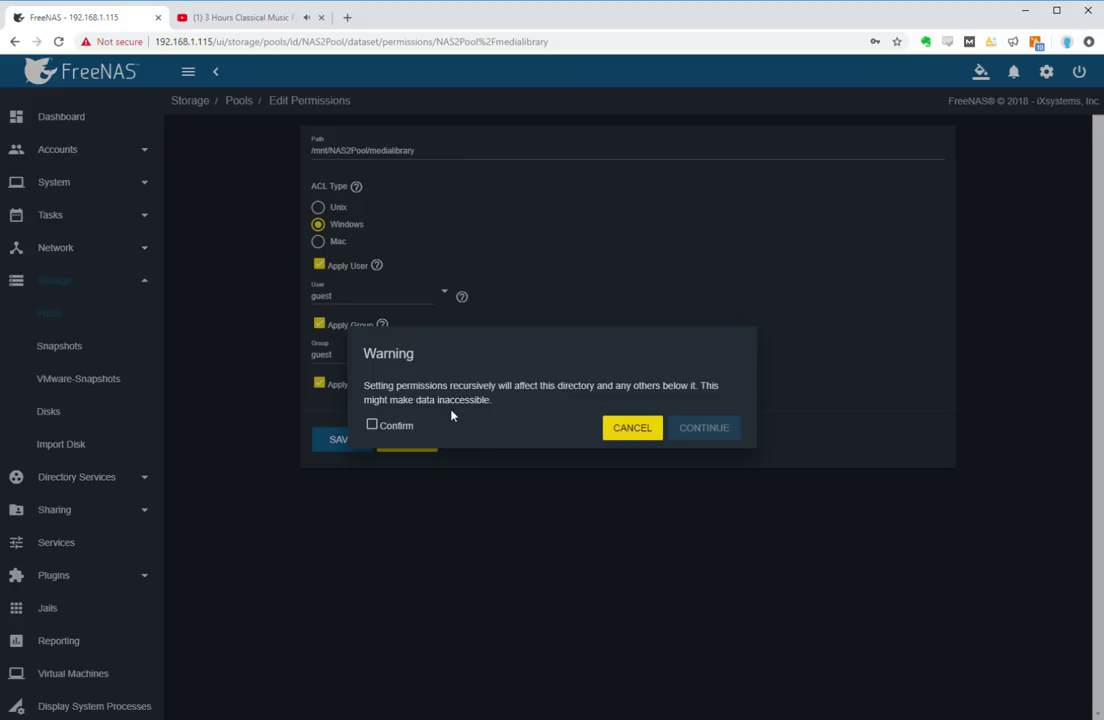
left_click(378, 427)
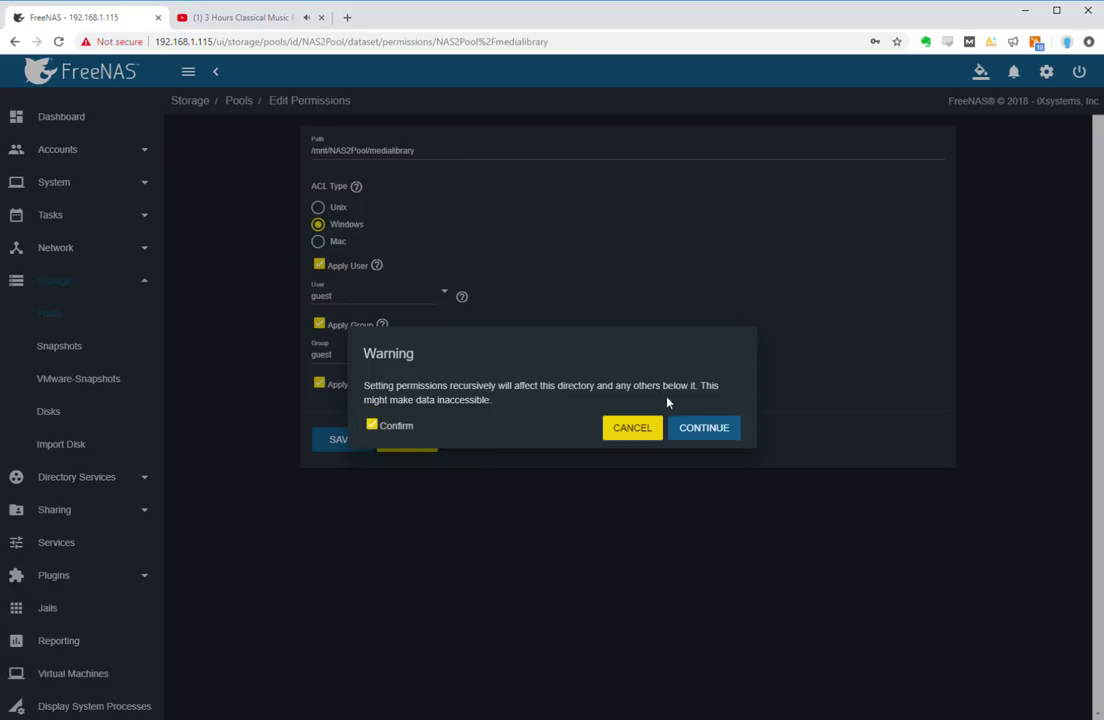
left_click(694, 430)
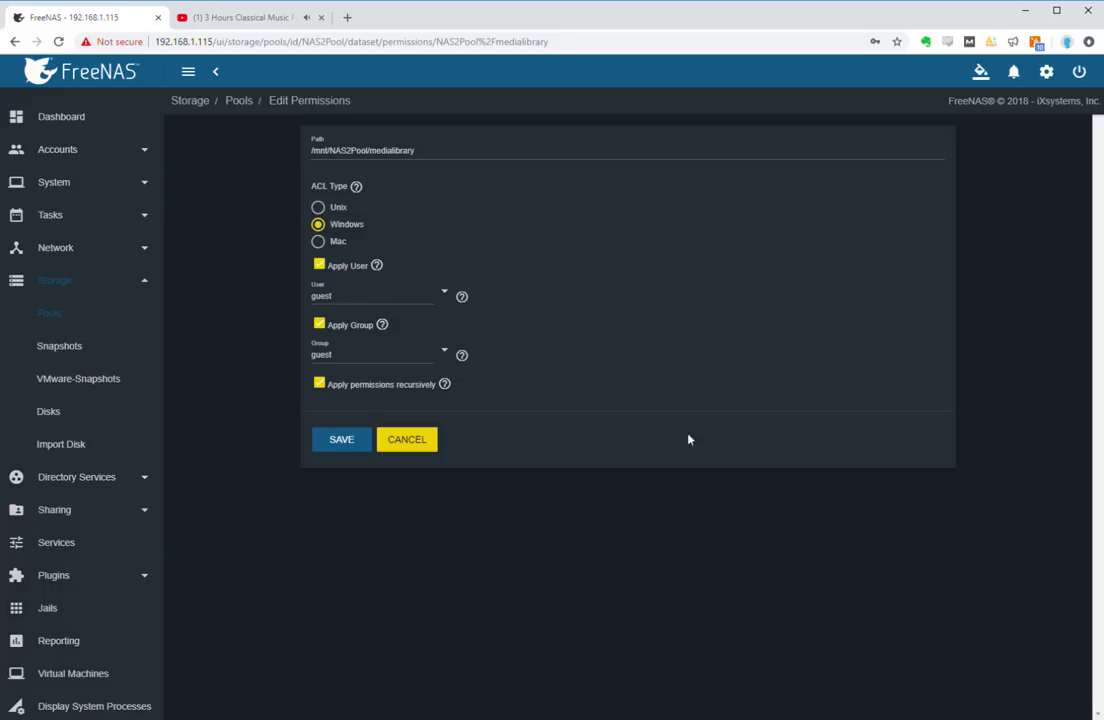
Save the guest permissions, then inspect the guest group and user entries in medialibrary's Security tab
left_click(343, 444)
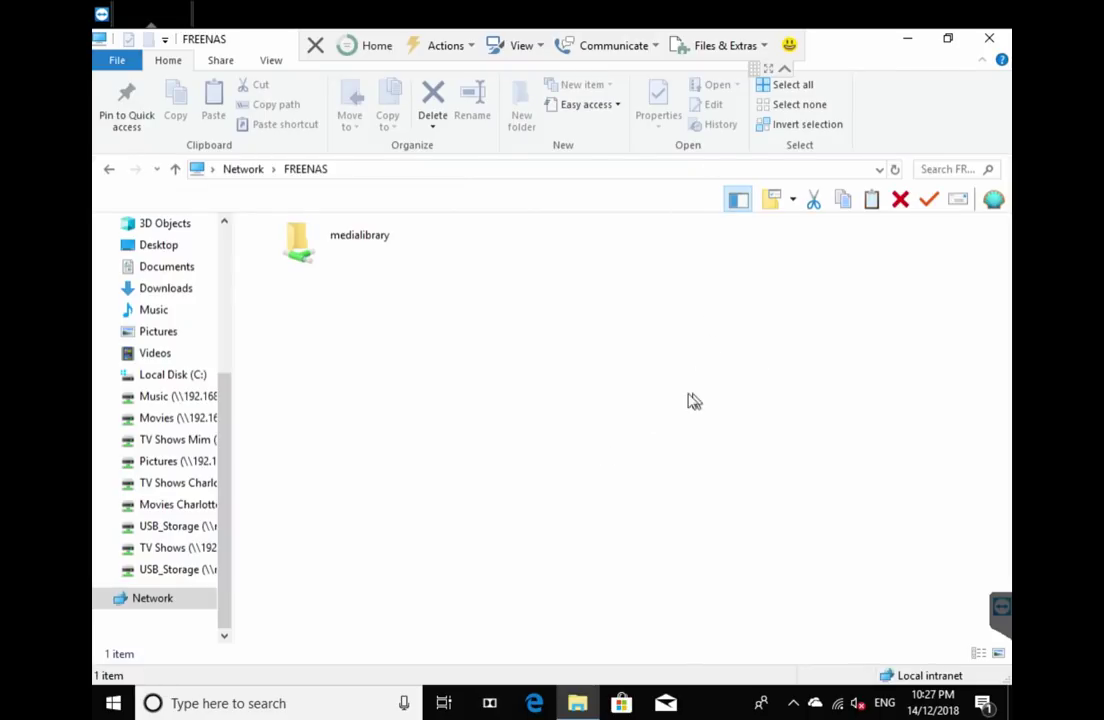
right_click(360, 238)
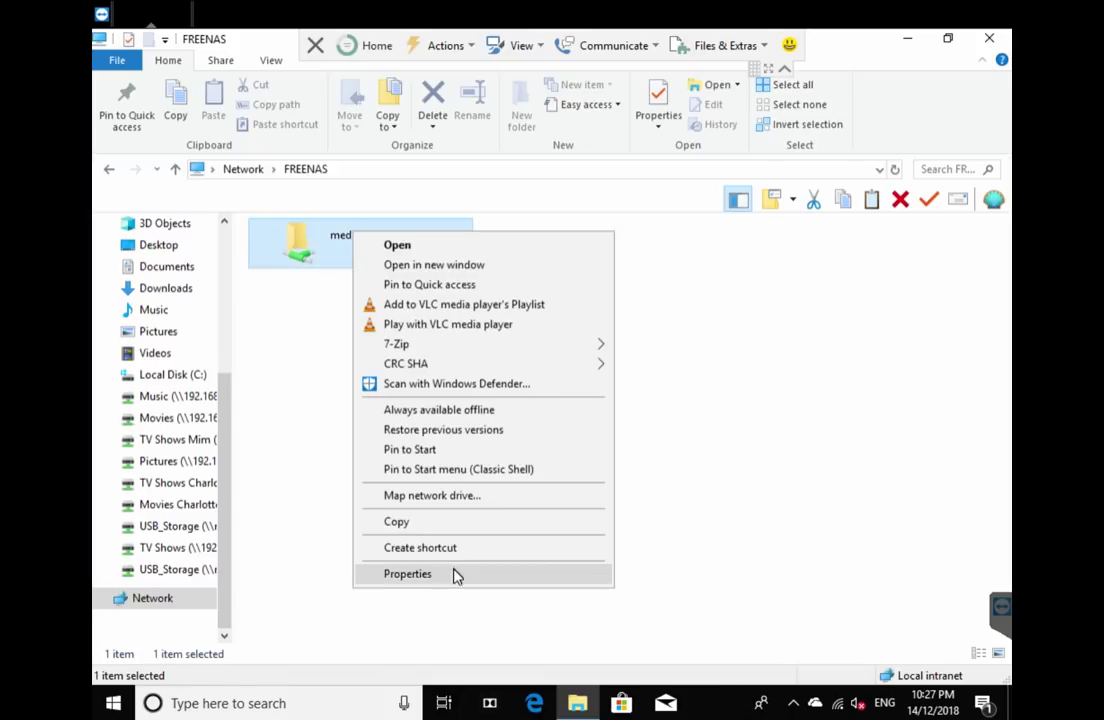
left_click(455, 578)
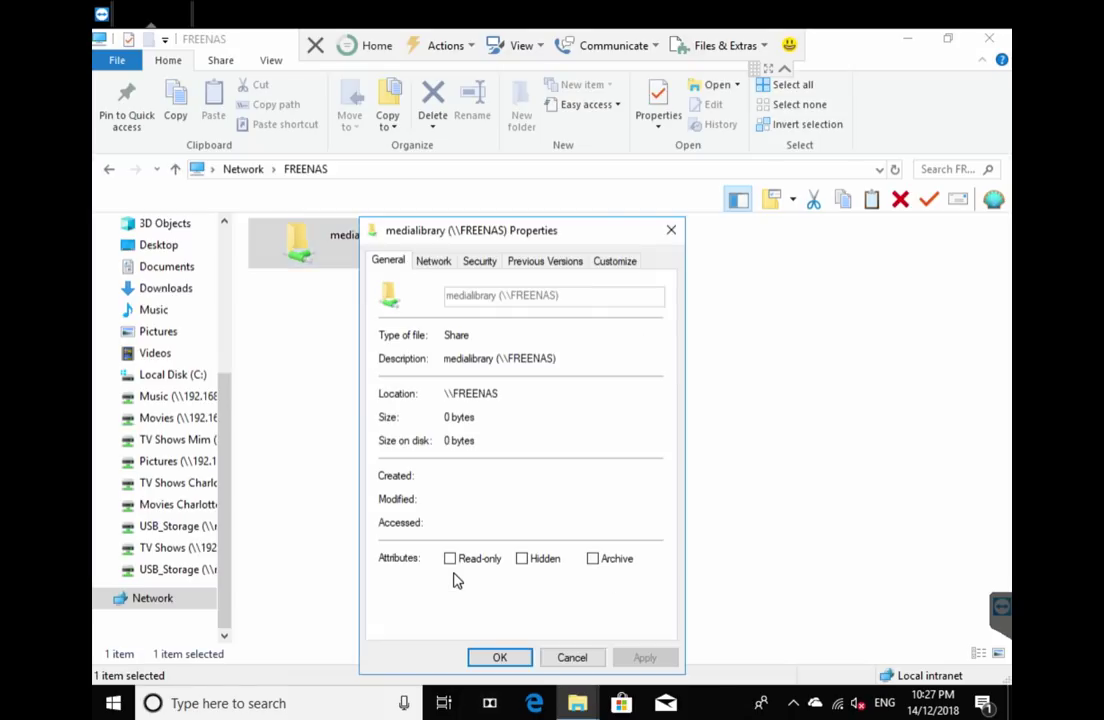
left_click(480, 262)
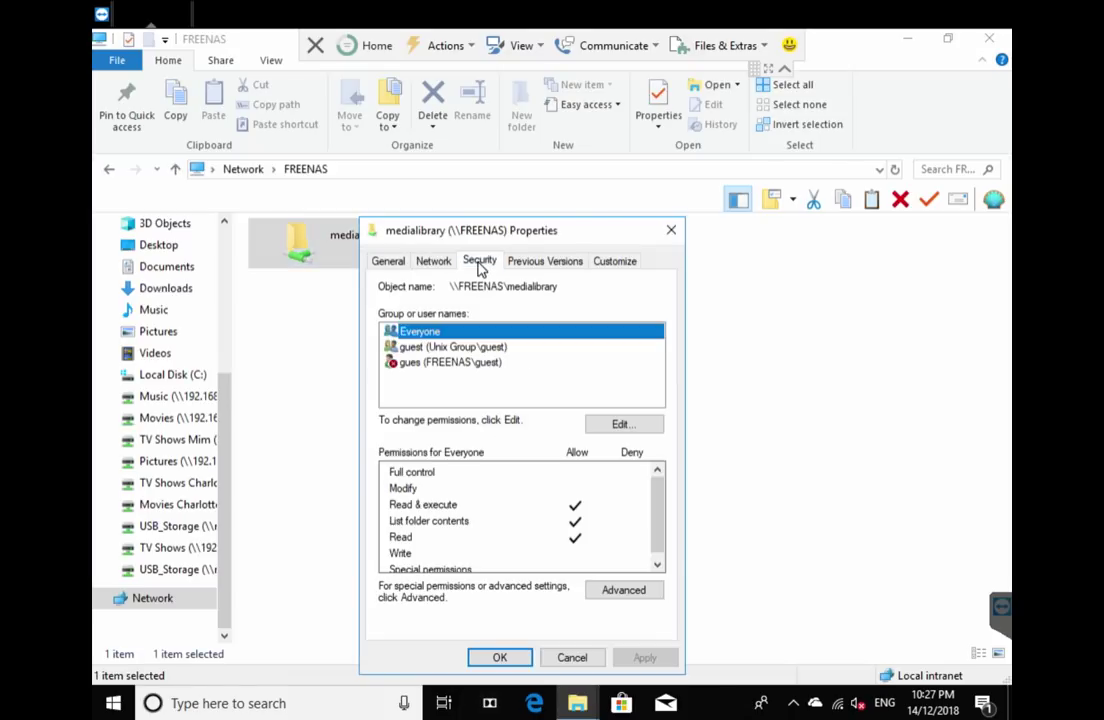
left_click(450, 347)
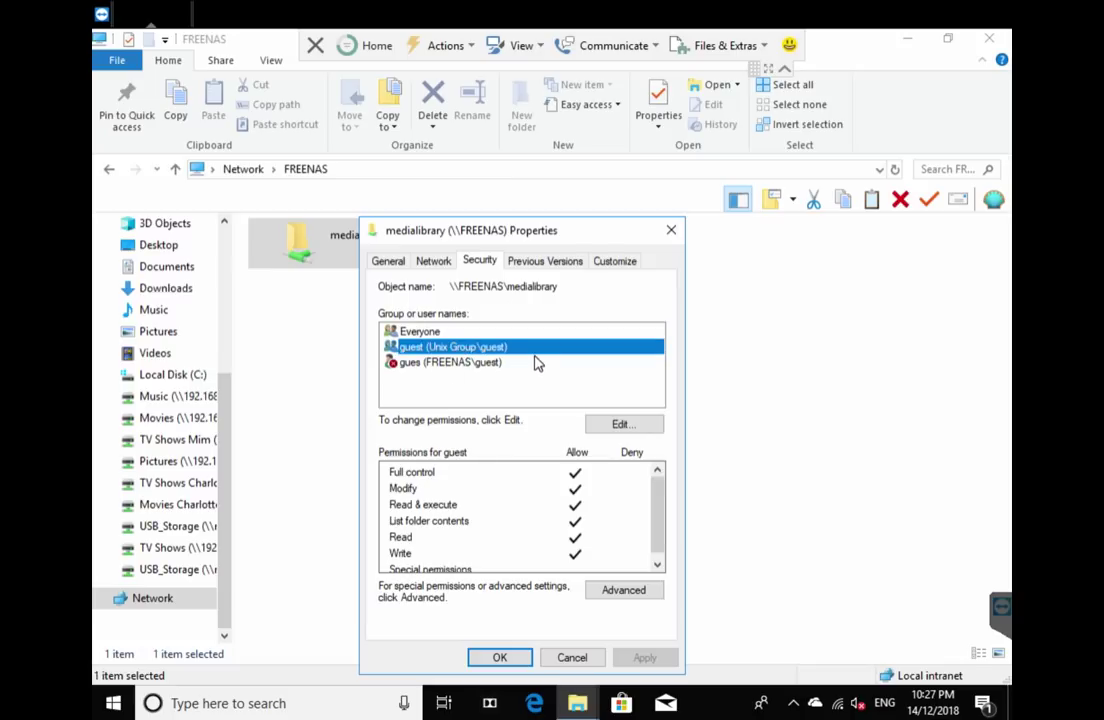
left_click(410, 362)
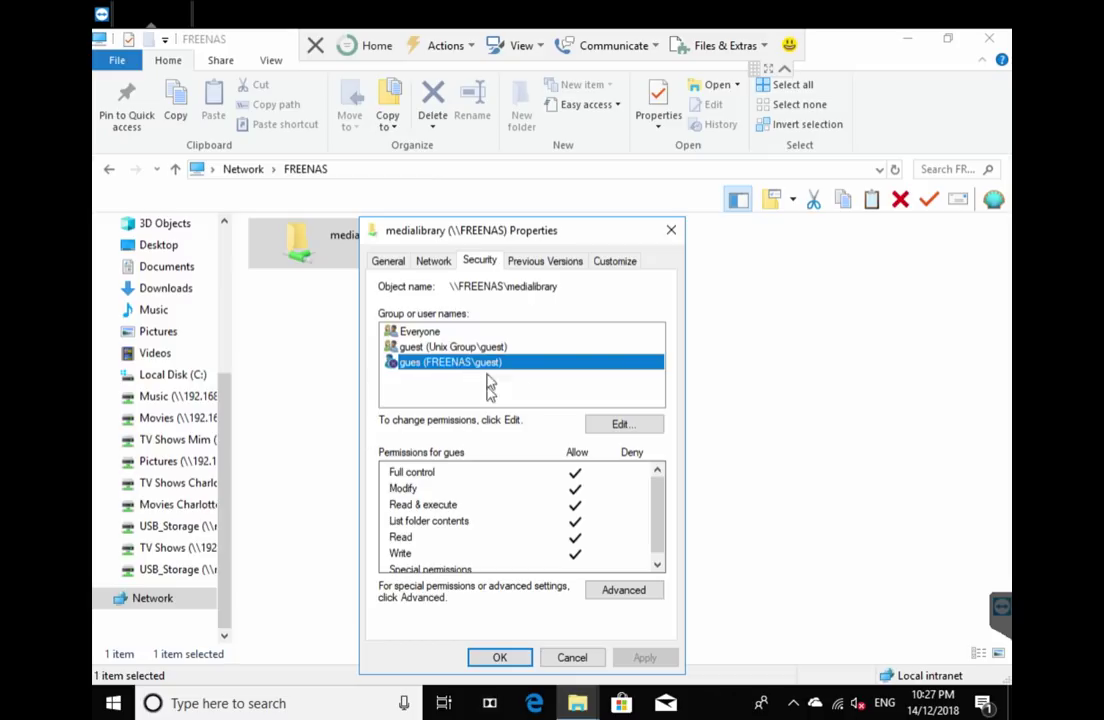
left_click(404, 347)
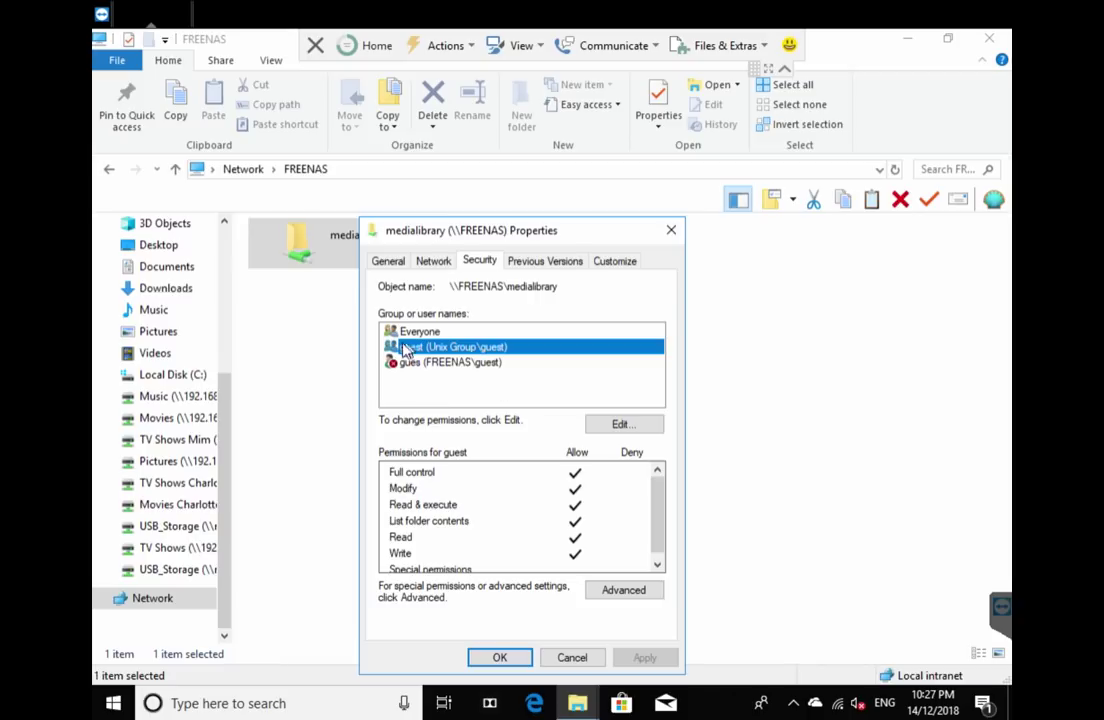
Create a new text document named hello.txt in the medialibrary share
left_click(553, 664)
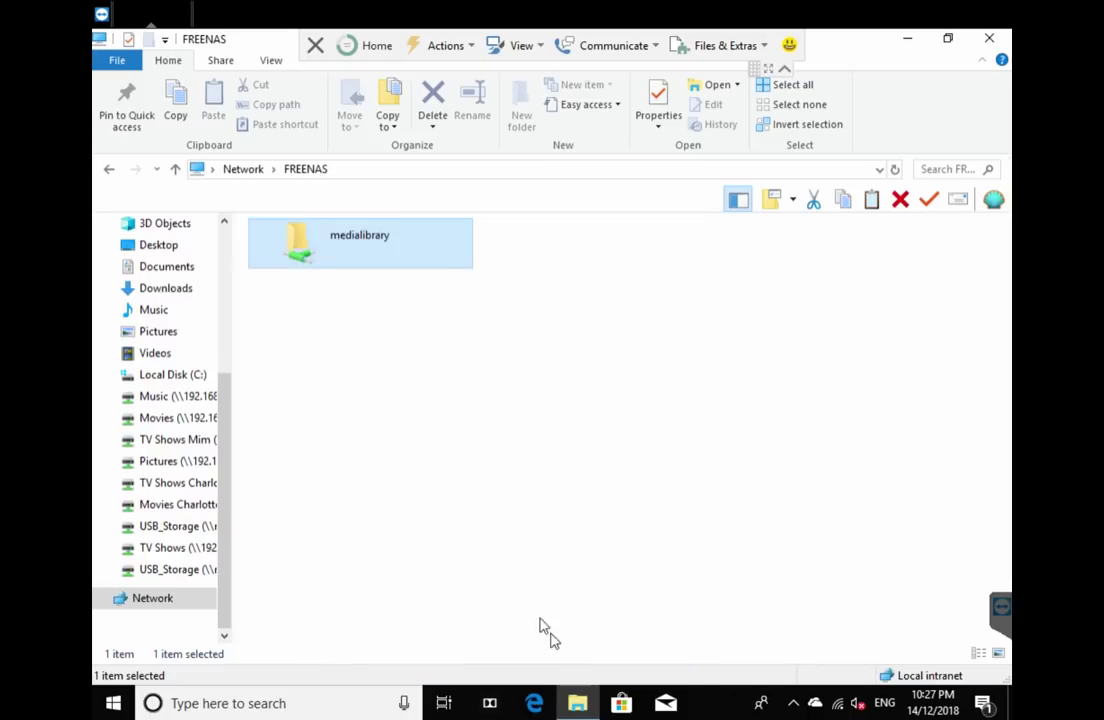
double_click(362, 249)
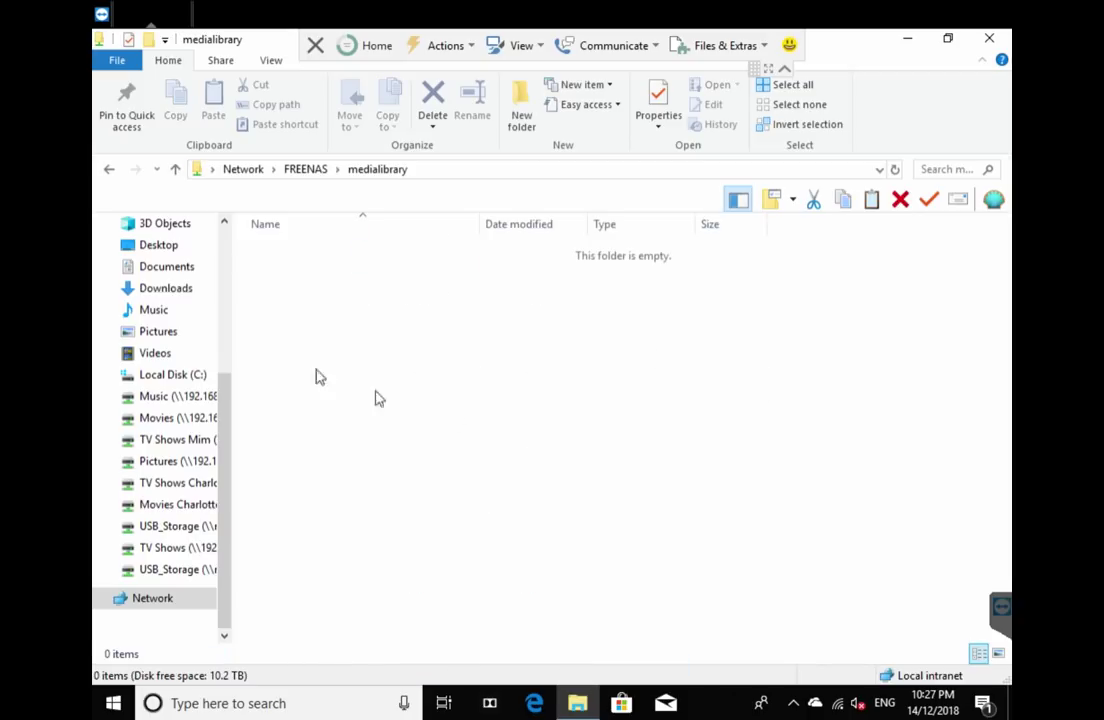
right_click(597, 344)
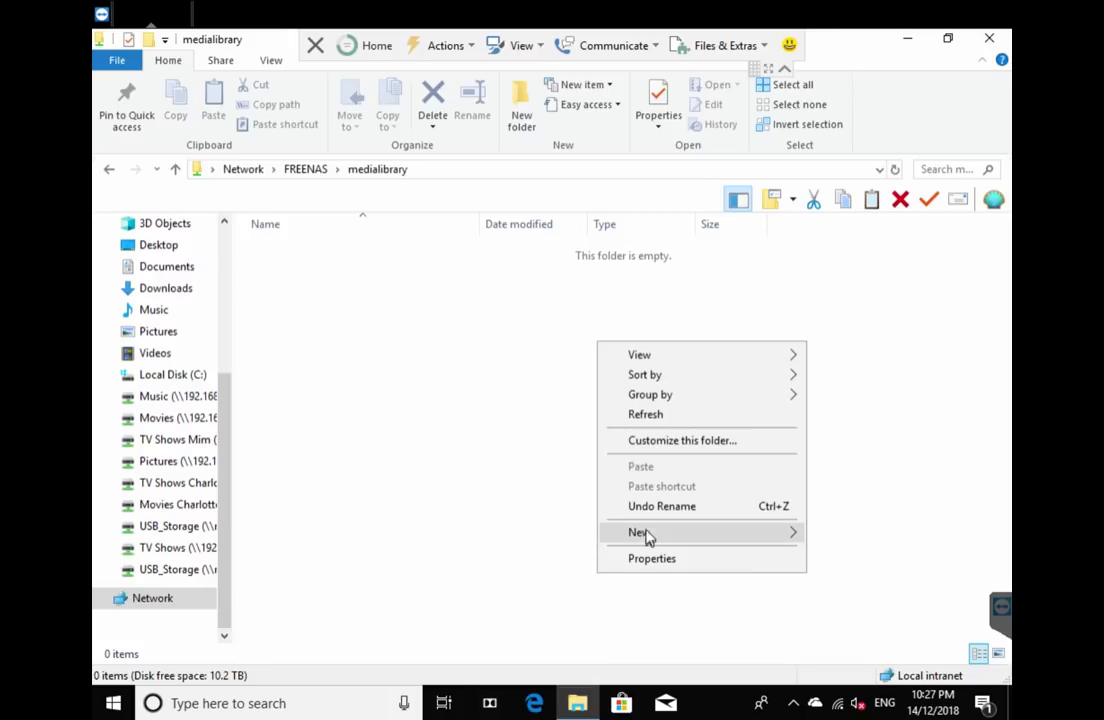
mouse_move(648, 535)
left_click(486, 640)
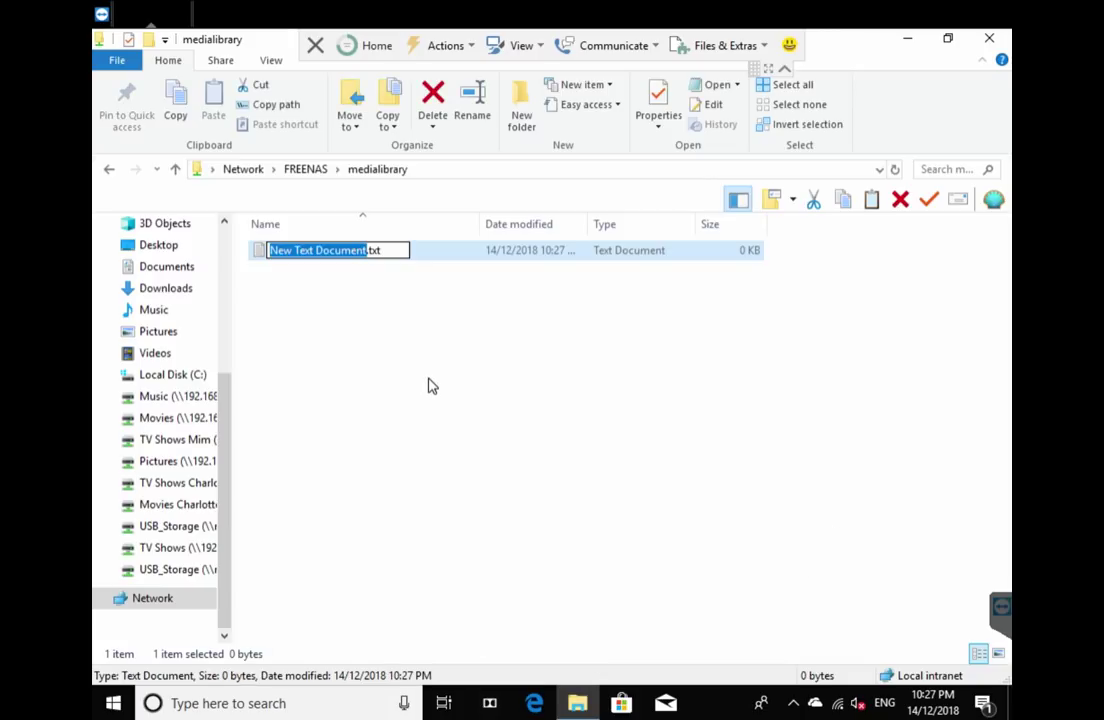
type("hell")
type("o")
key("Return")
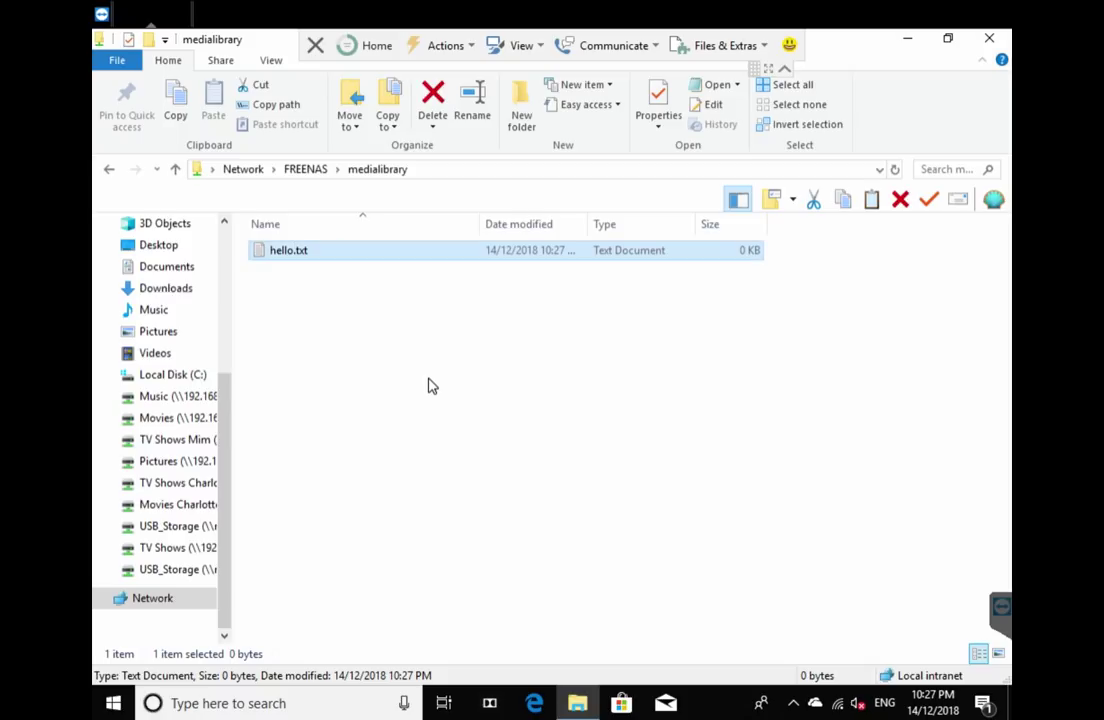
Write 'test' into hello.txt, save it, and reopen it to verify the contents
double_click(455, 254)
type("tes")
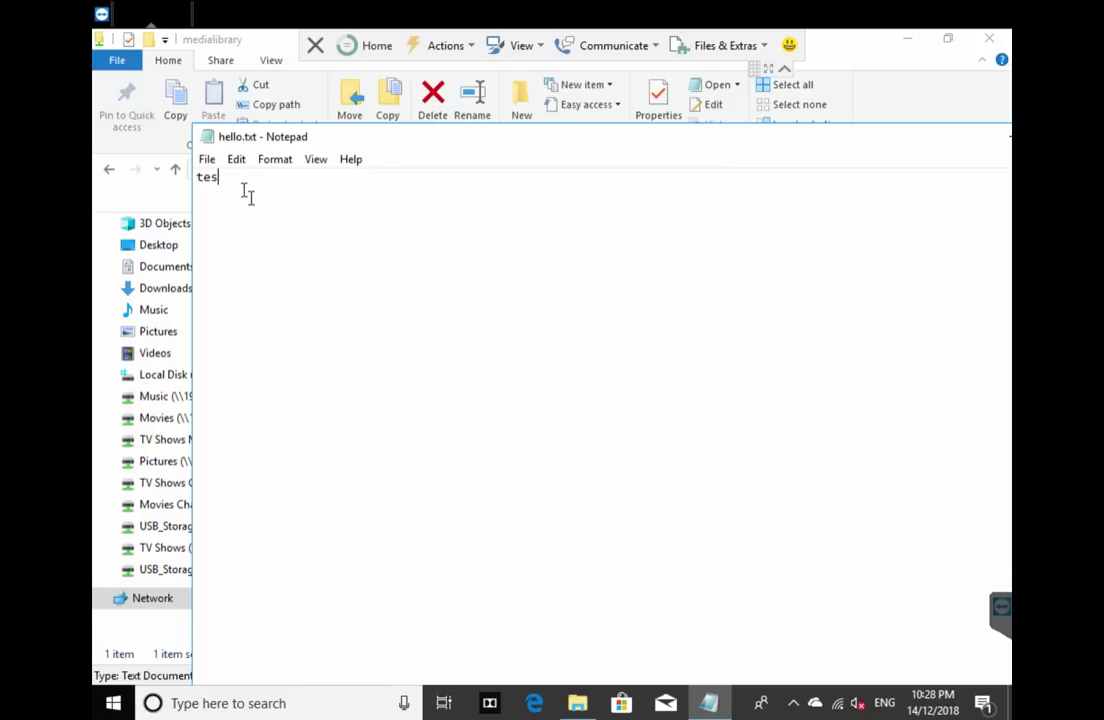
type("yt")
left_click(208, 160)
left_click(234, 219)
left_click(207, 137)
left_click(237, 266)
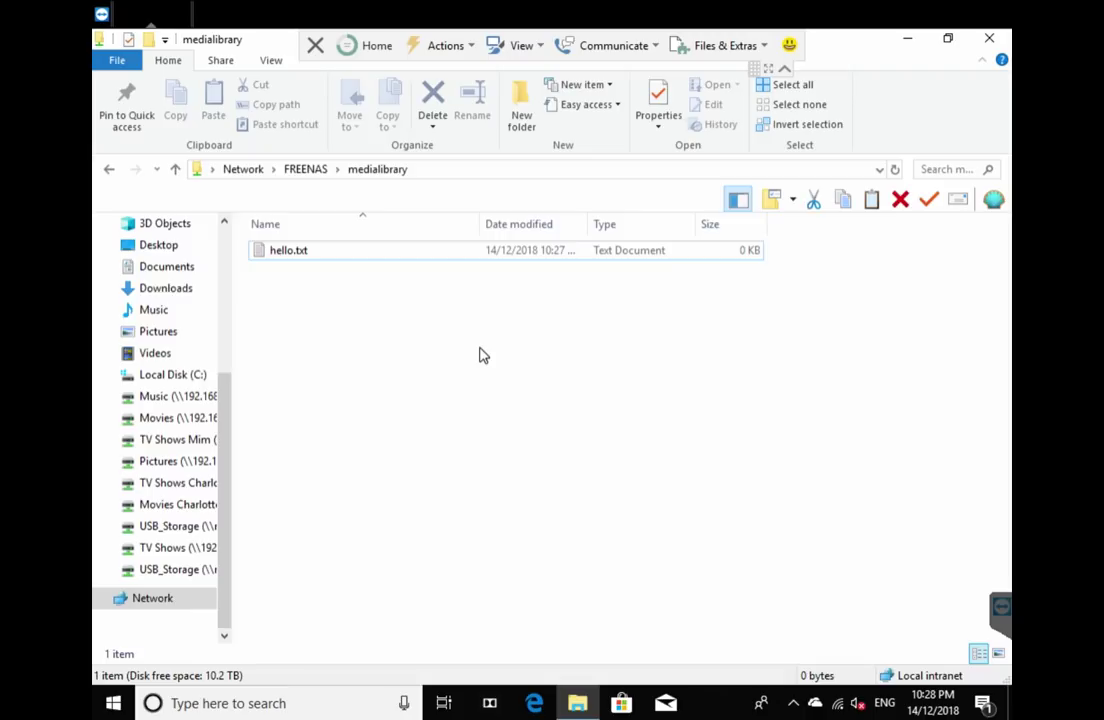
double_click(405, 255)
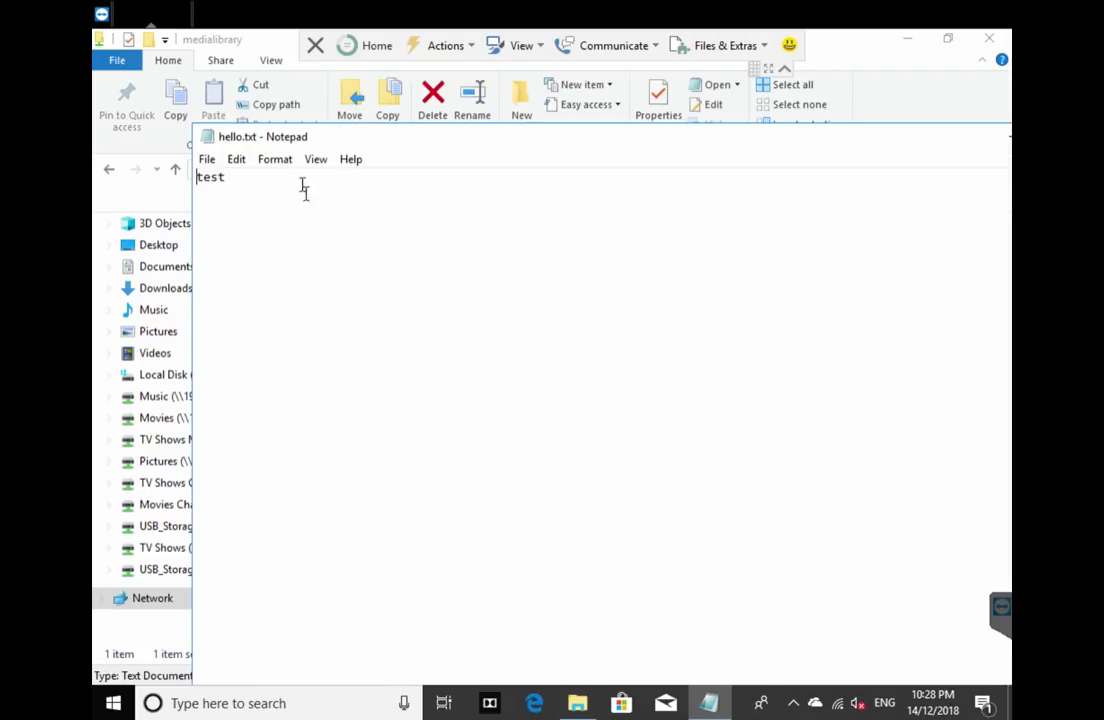
double_click(207, 137)
left_click(429, 375)
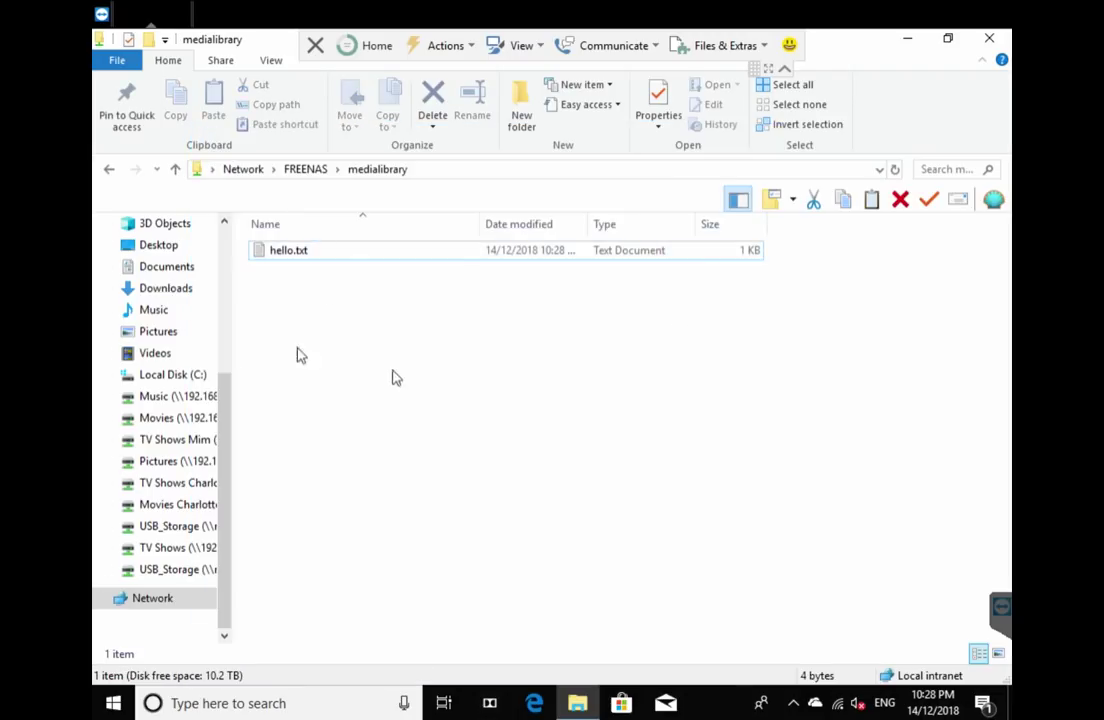
Map the medialibrary share as network drive Z:
left_click(305, 169)
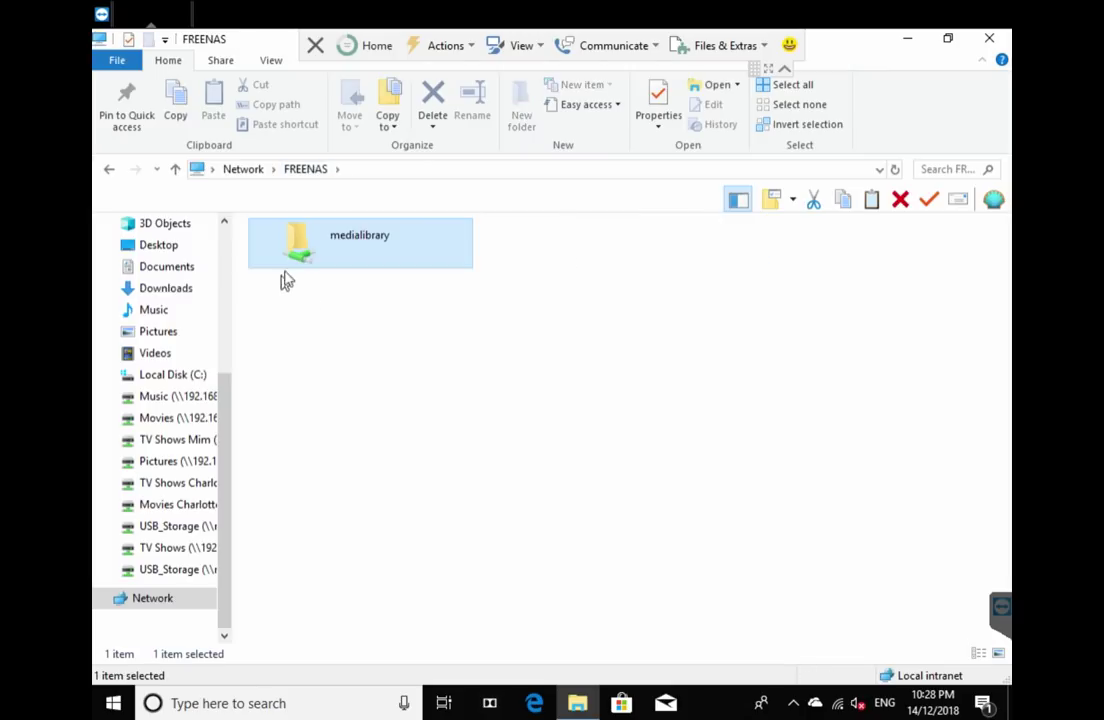
right_click(335, 246)
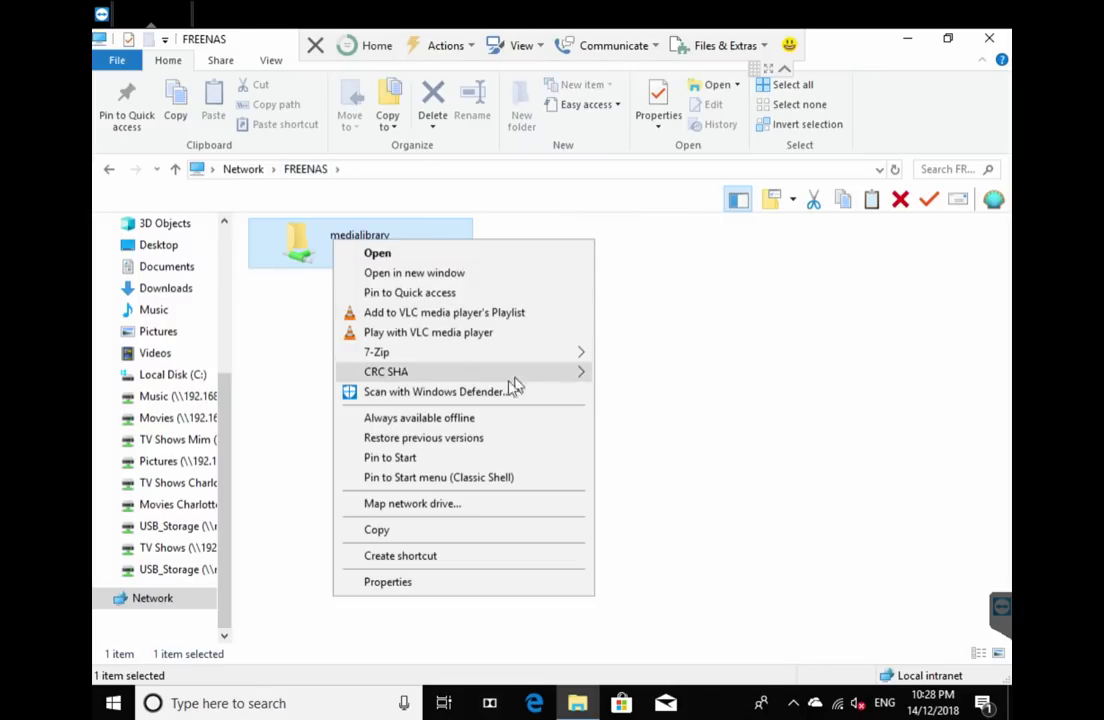
left_click(443, 505)
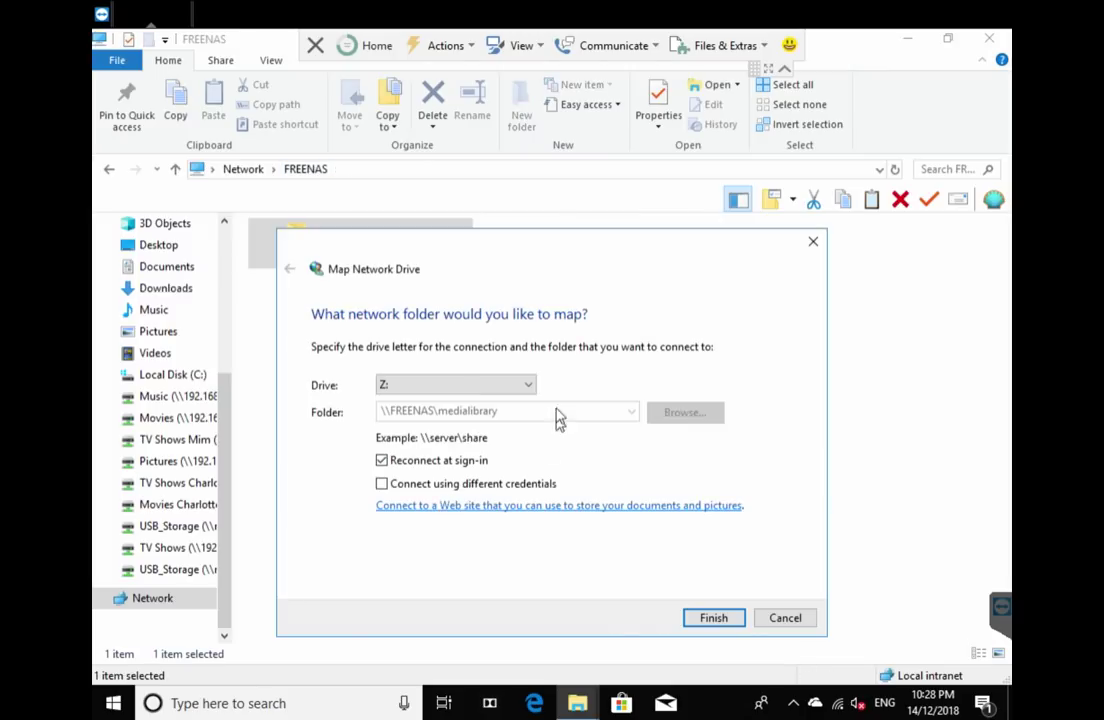
left_click(714, 618)
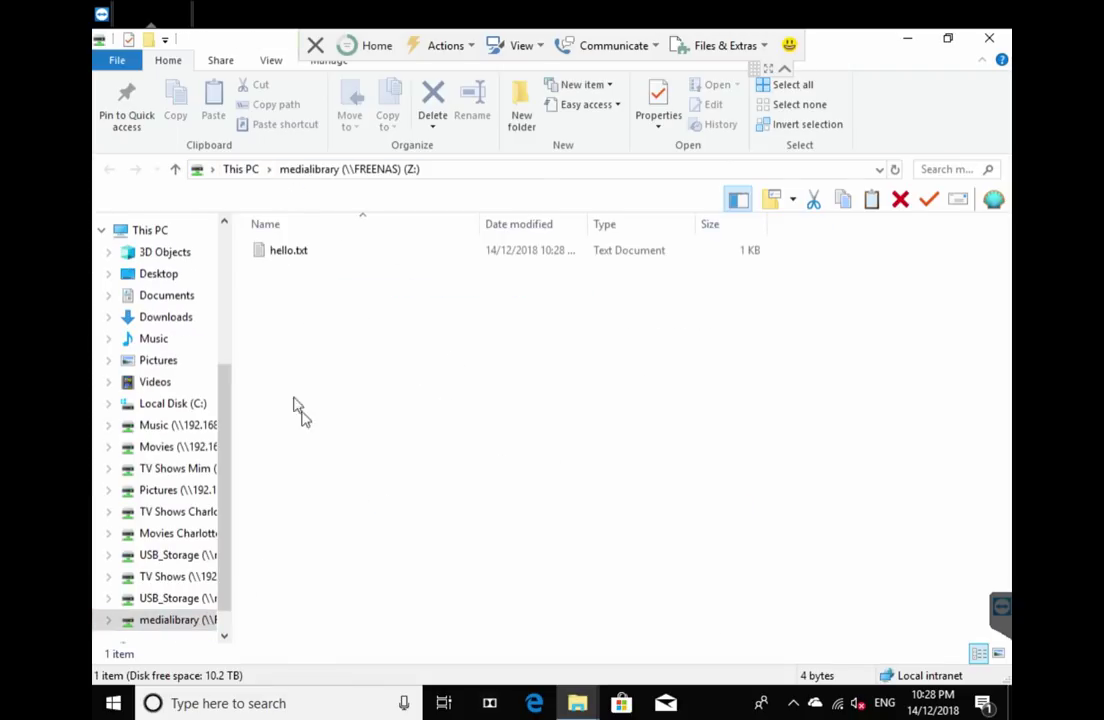
Check the Z: drive's properties under This PC, then close them unchanged
left_click(244, 170)
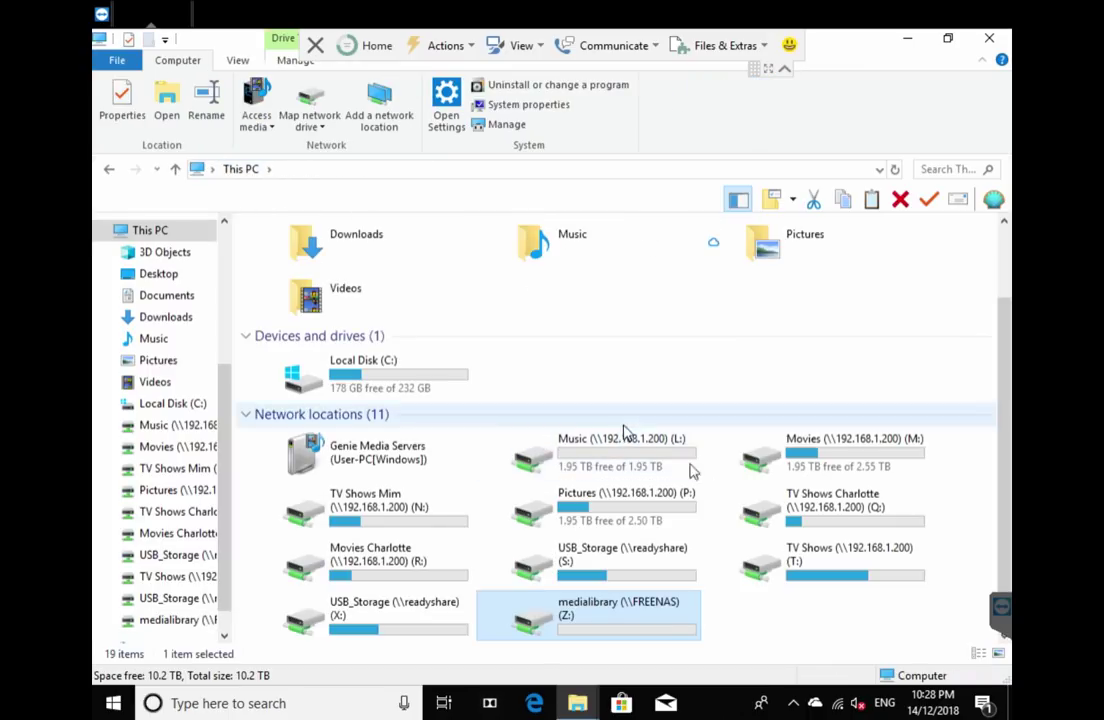
right_click(570, 632)
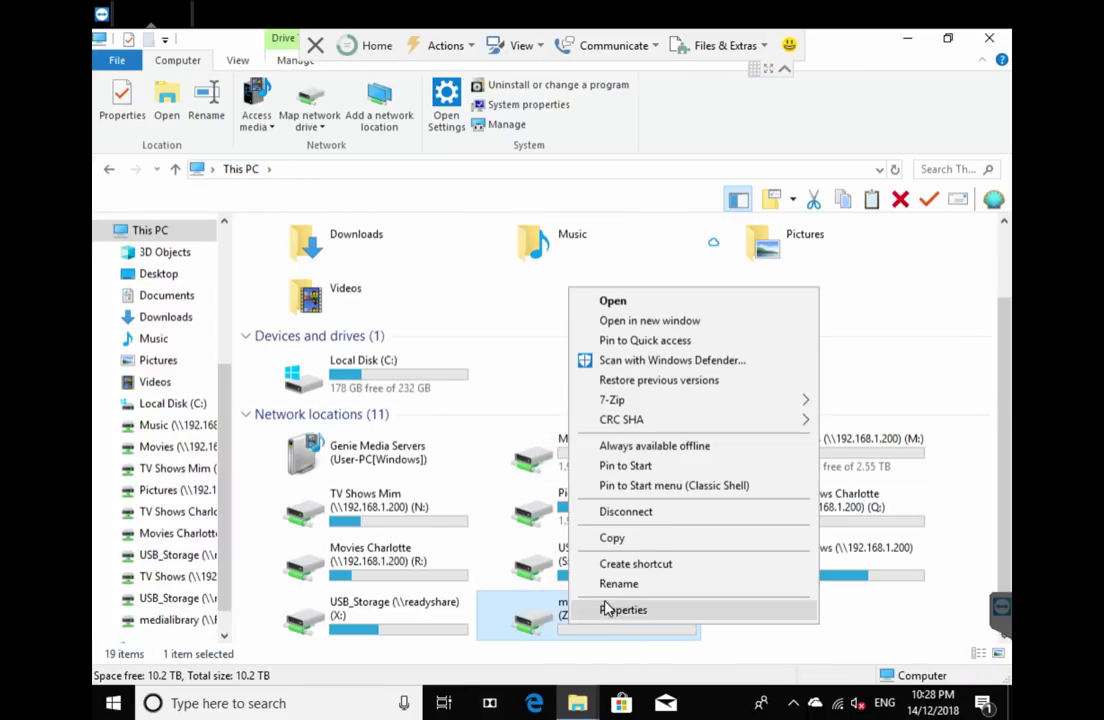
left_click(613, 607)
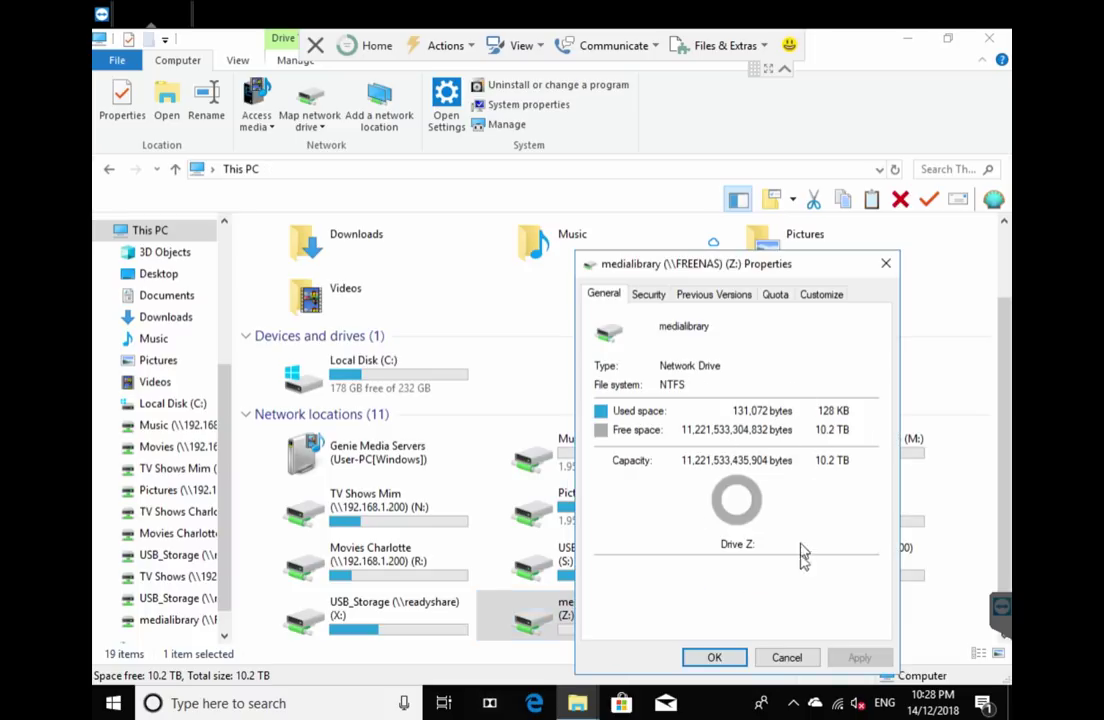
left_click(787, 658)
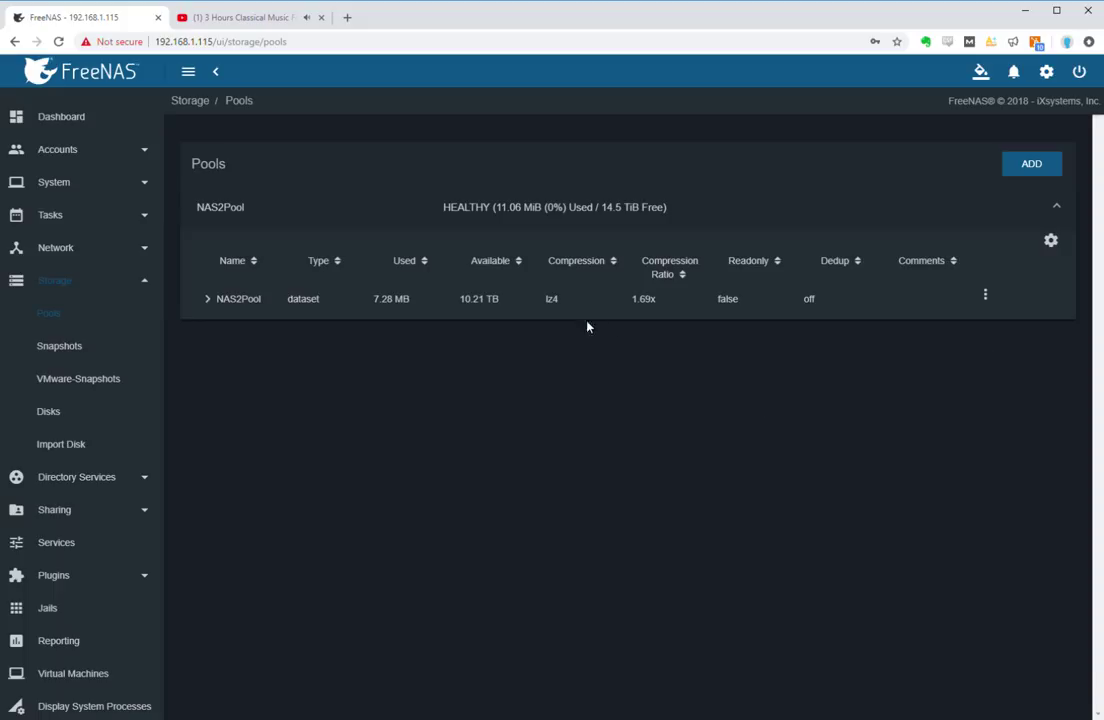
Expand NAS2Pool and highlight the medialibrary row's Available values (10.21 TB)
left_click(208, 300)
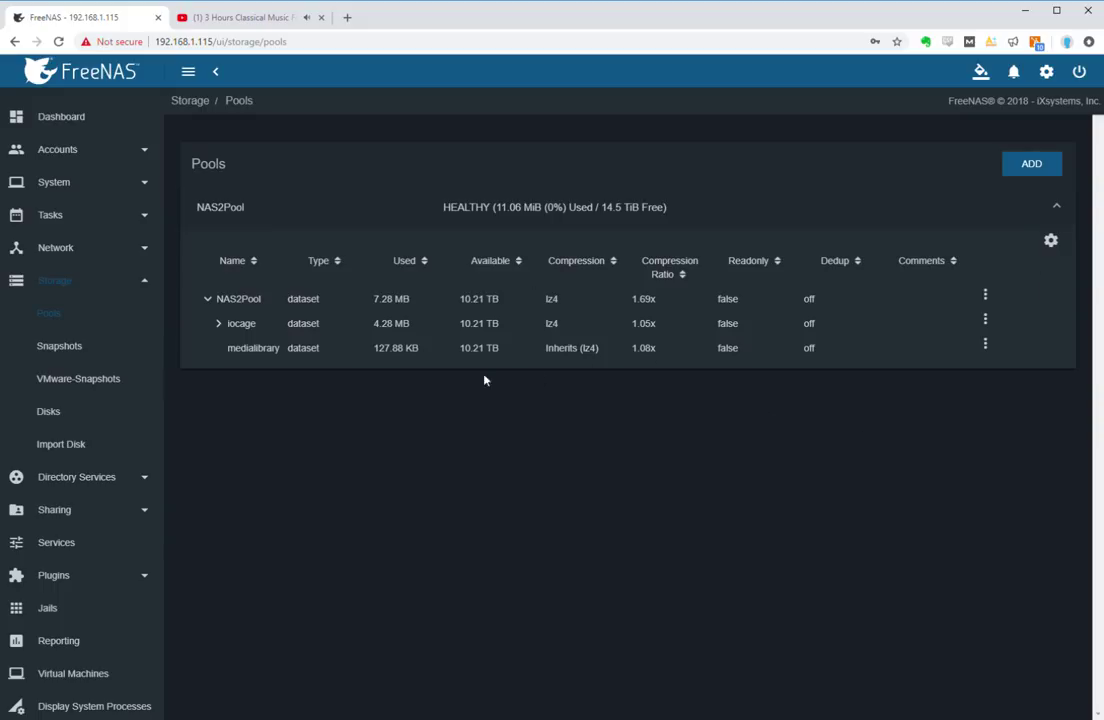
left_click_drag(240, 350, 575, 350)
left_click(599, 419)
left_click_drag(474, 348, 464, 298)
left_click(465, 307)
left_click(490, 391)
left_click(986, 296)
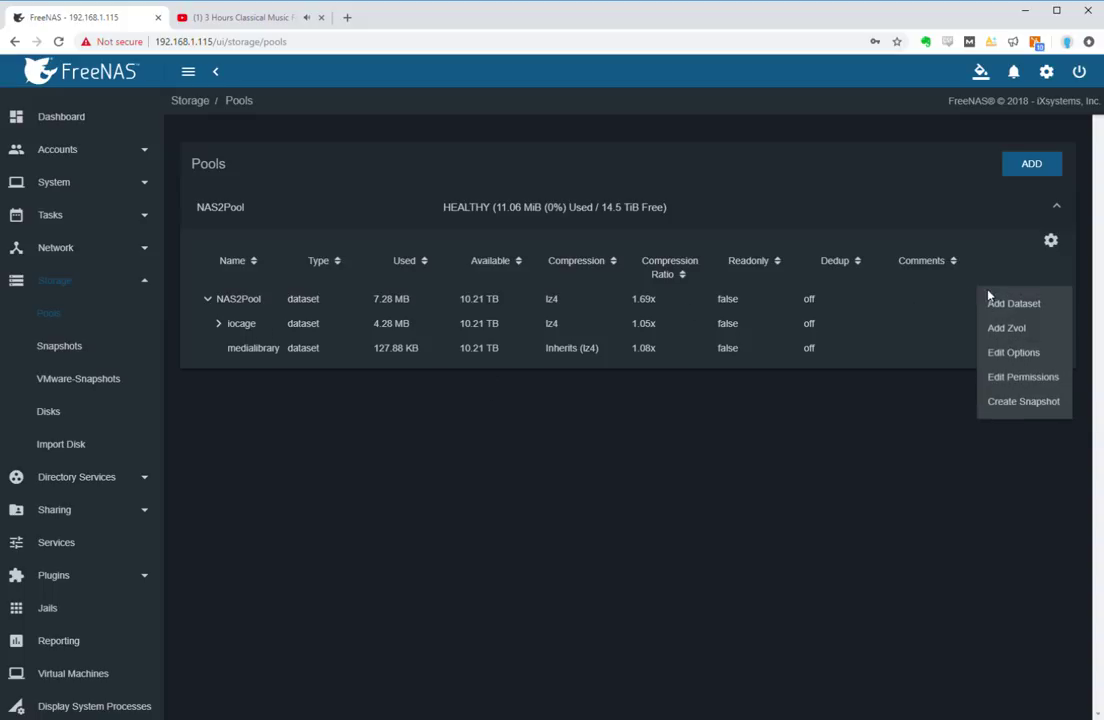
left_click(990, 302)
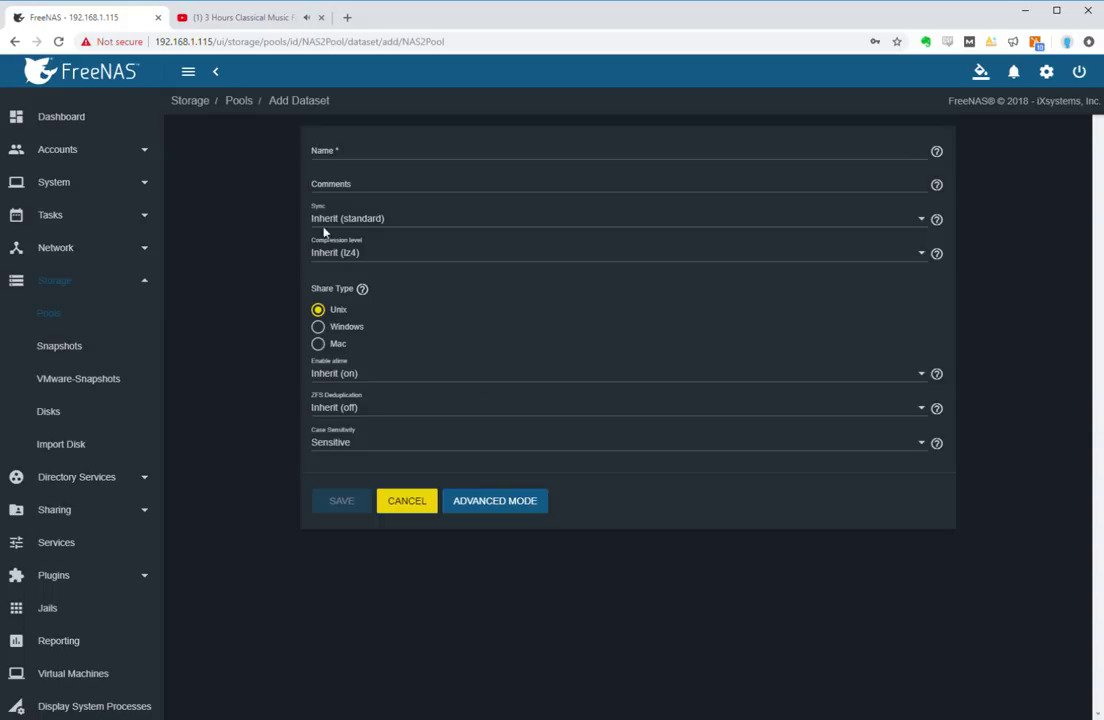
left_click(416, 505)
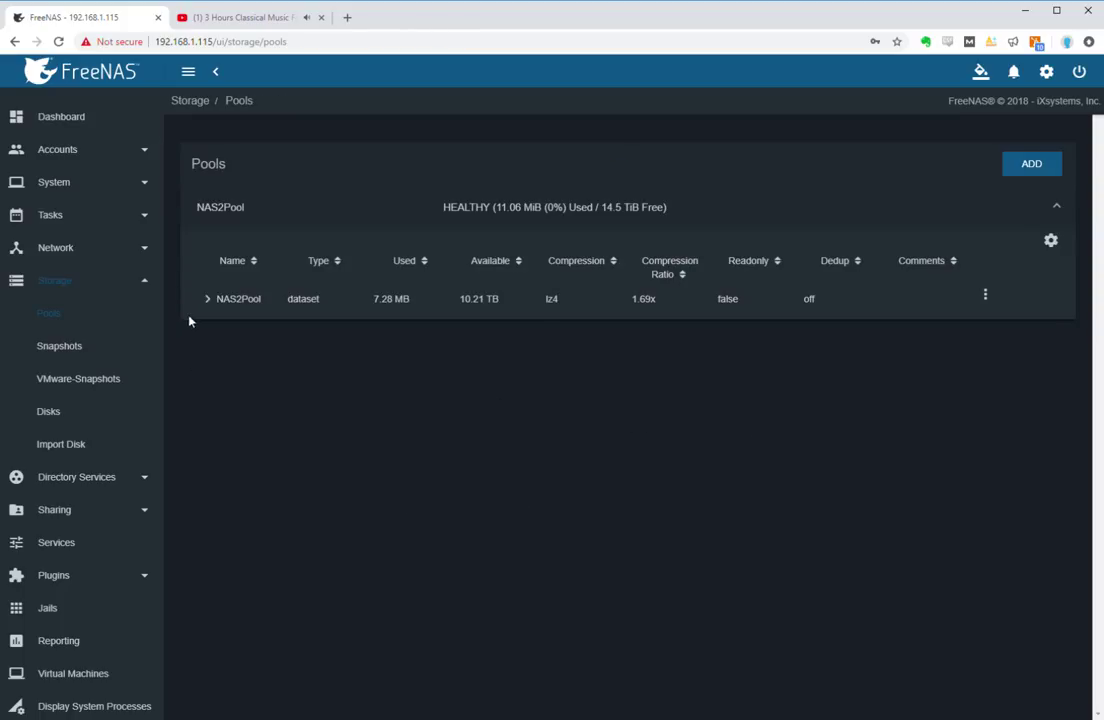
left_click(209, 299)
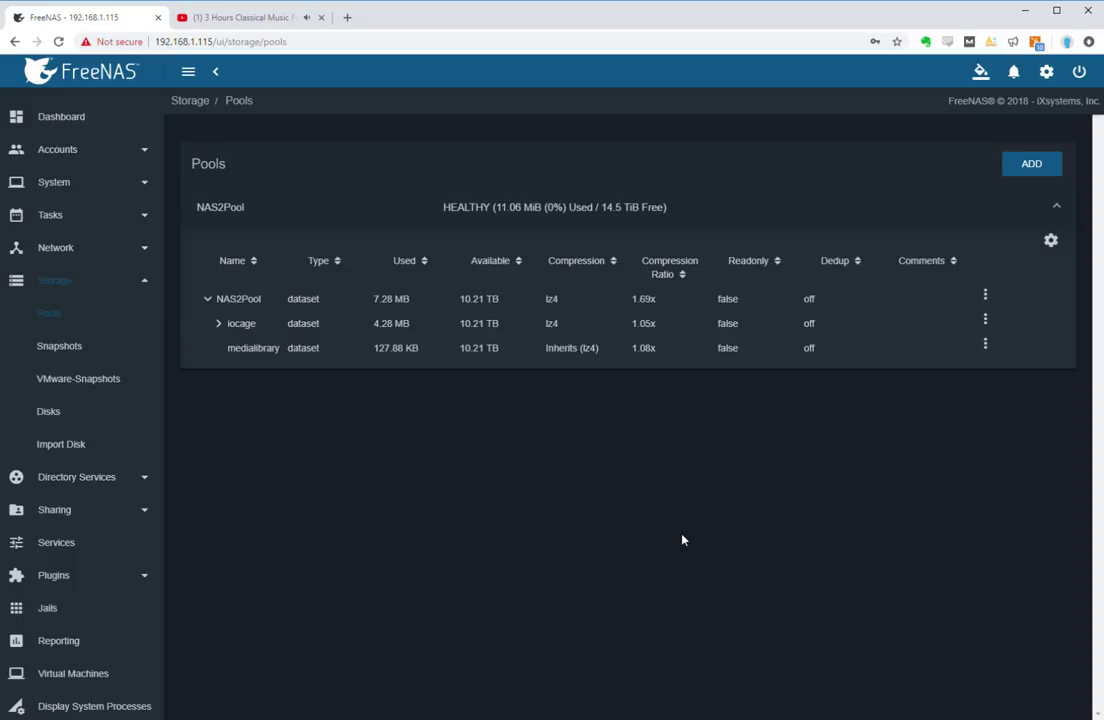
left_click(72, 149)
left_click(57, 245)
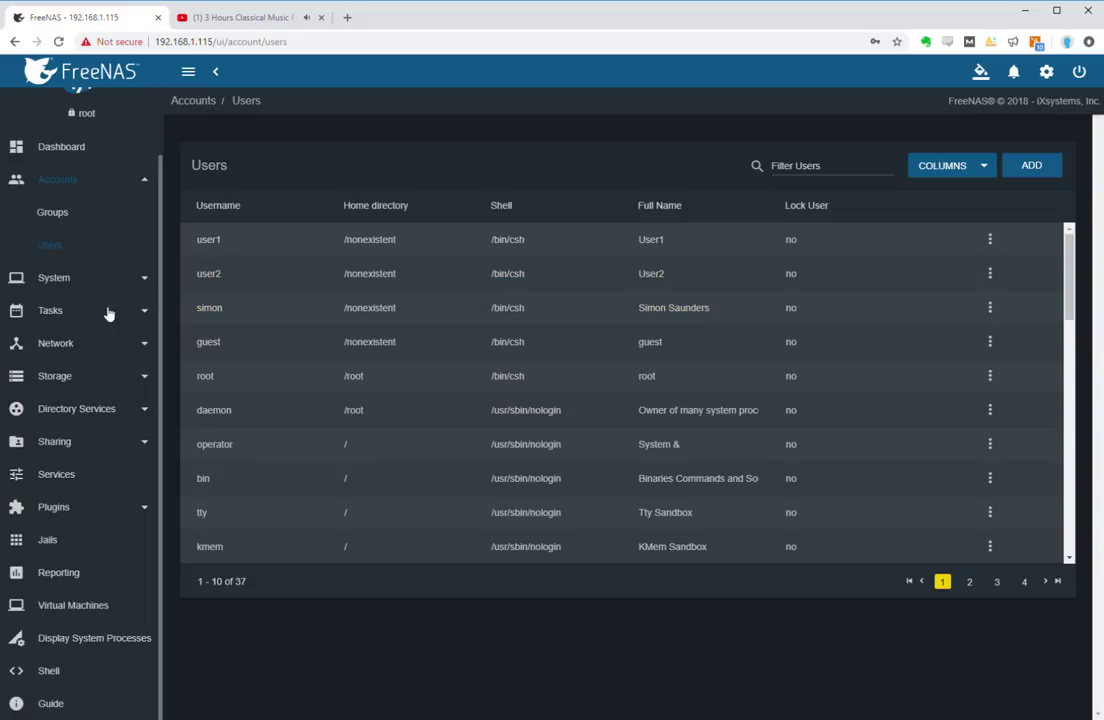
left_click(60, 377)
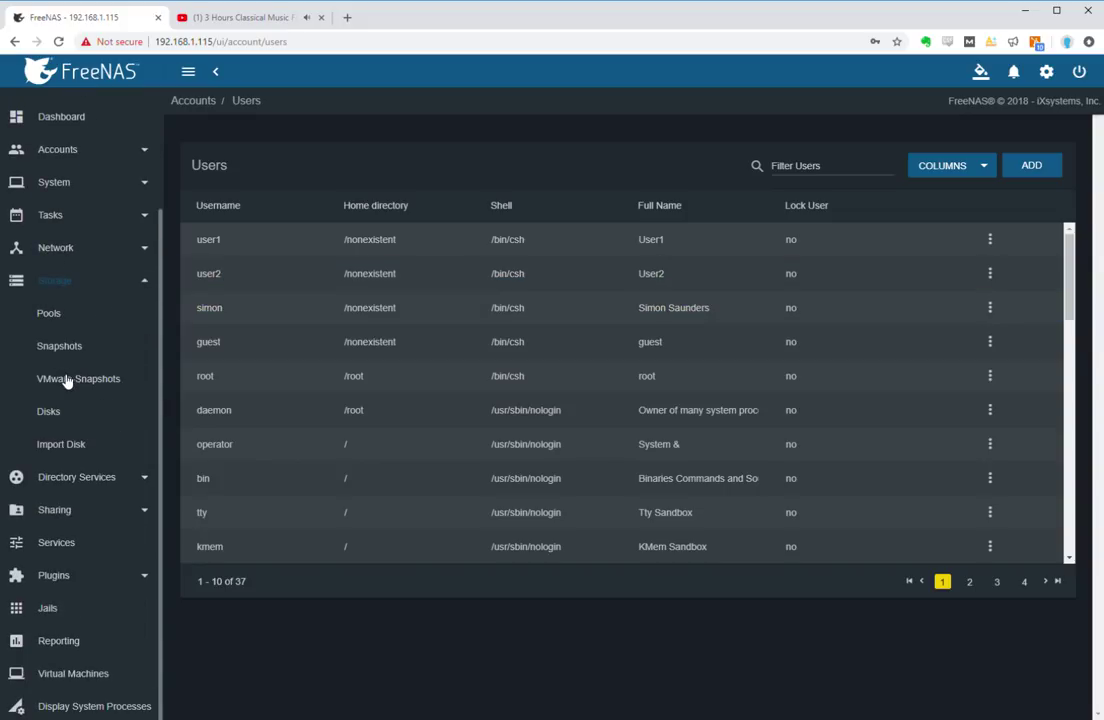
left_click(60, 315)
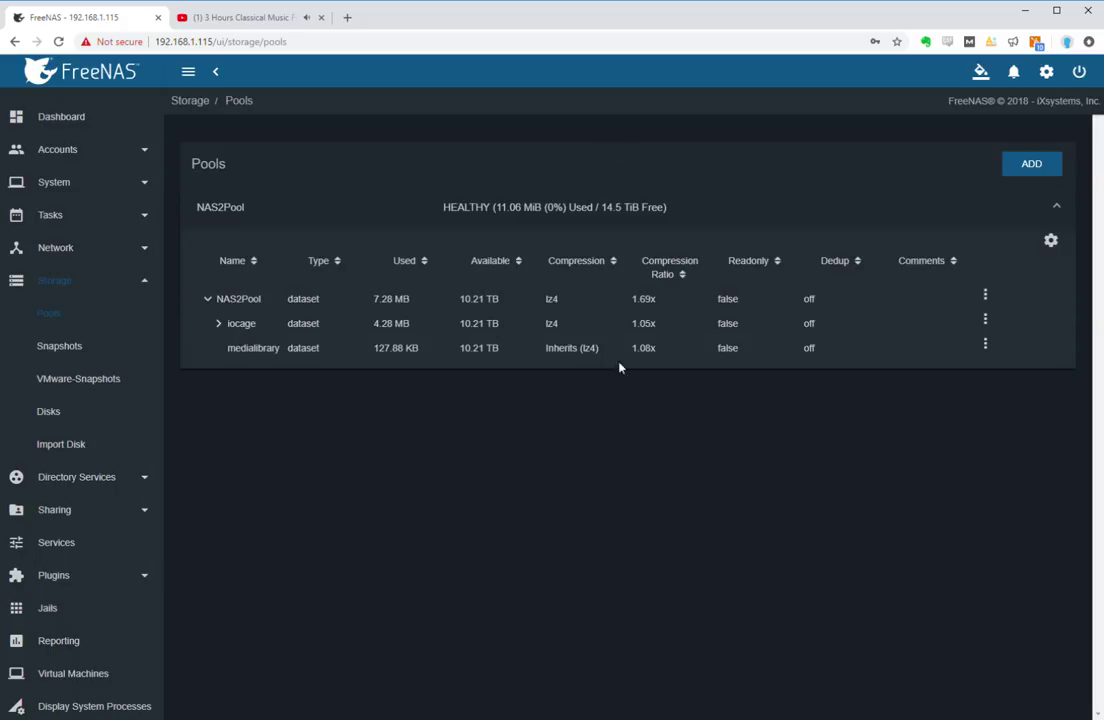
left_click(986, 346)
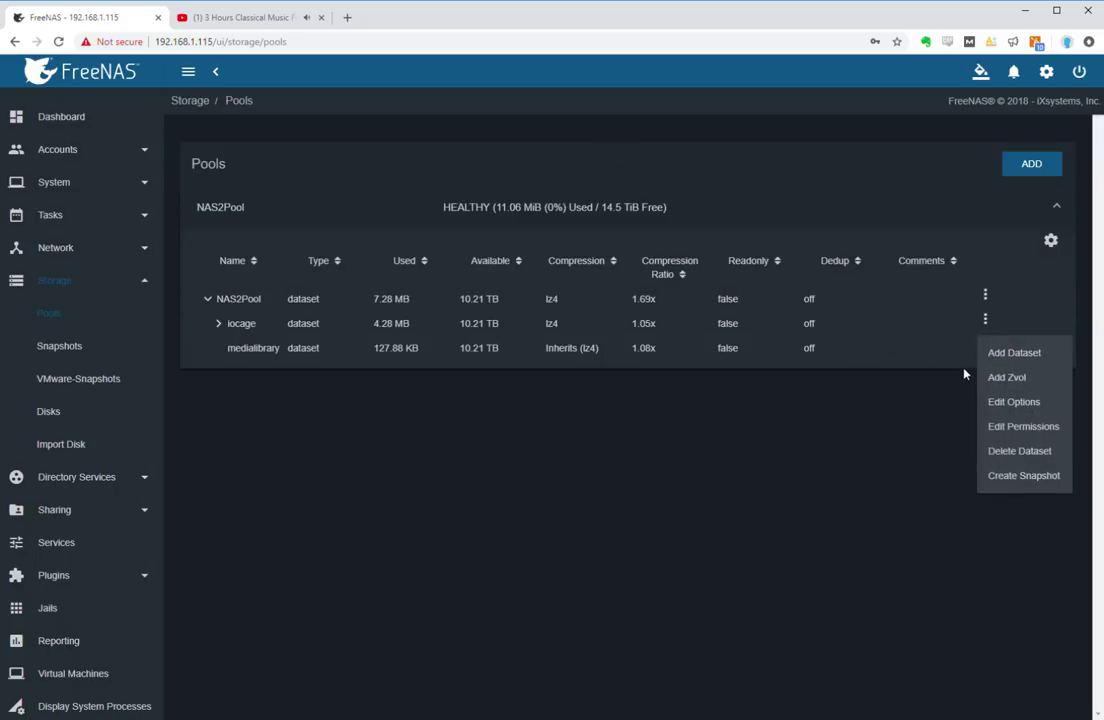
left_click(1003, 430)
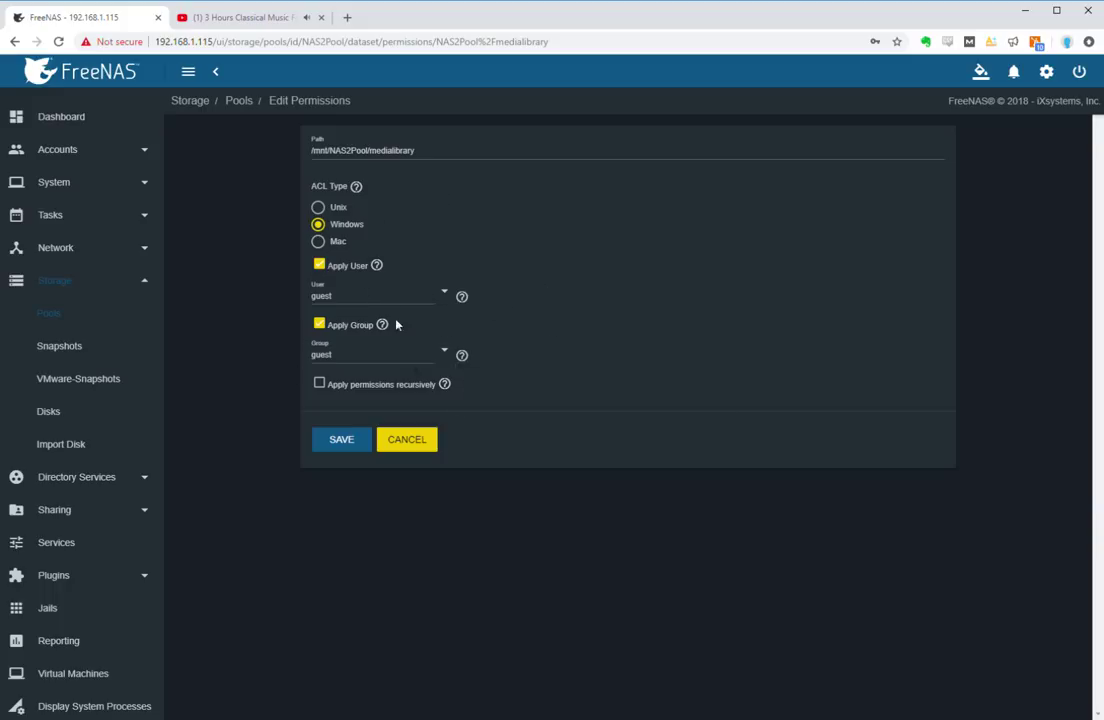
left_click(411, 446)
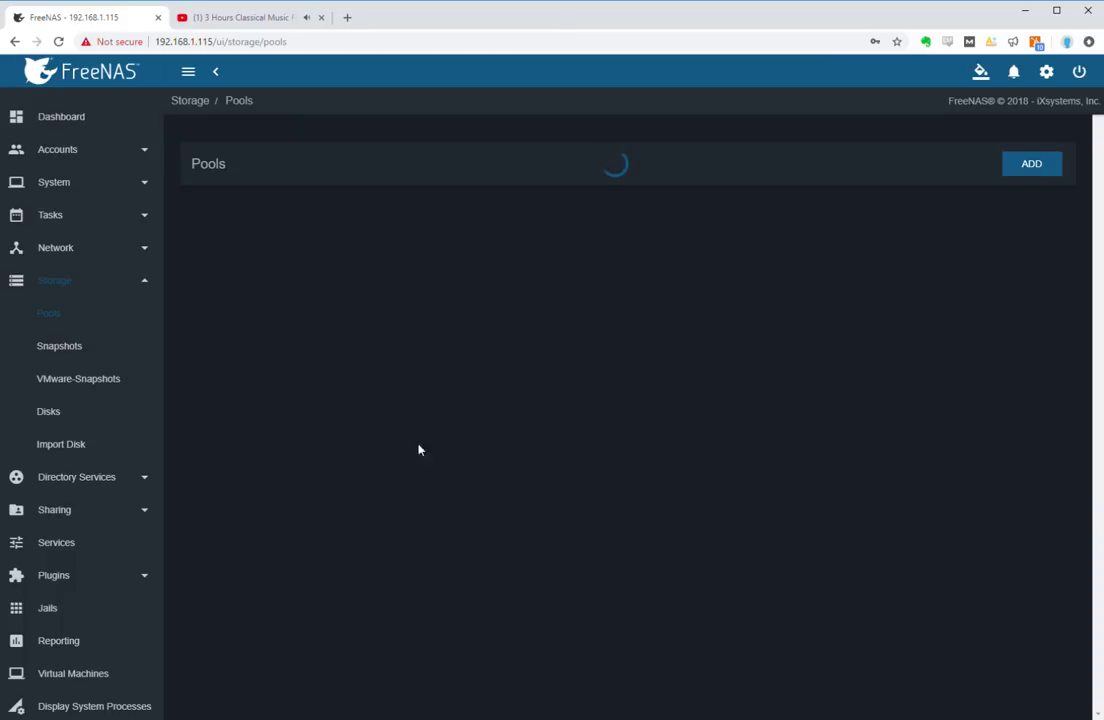
Edit the third user account from Accounts > Users and save its settings
left_click(131, 153)
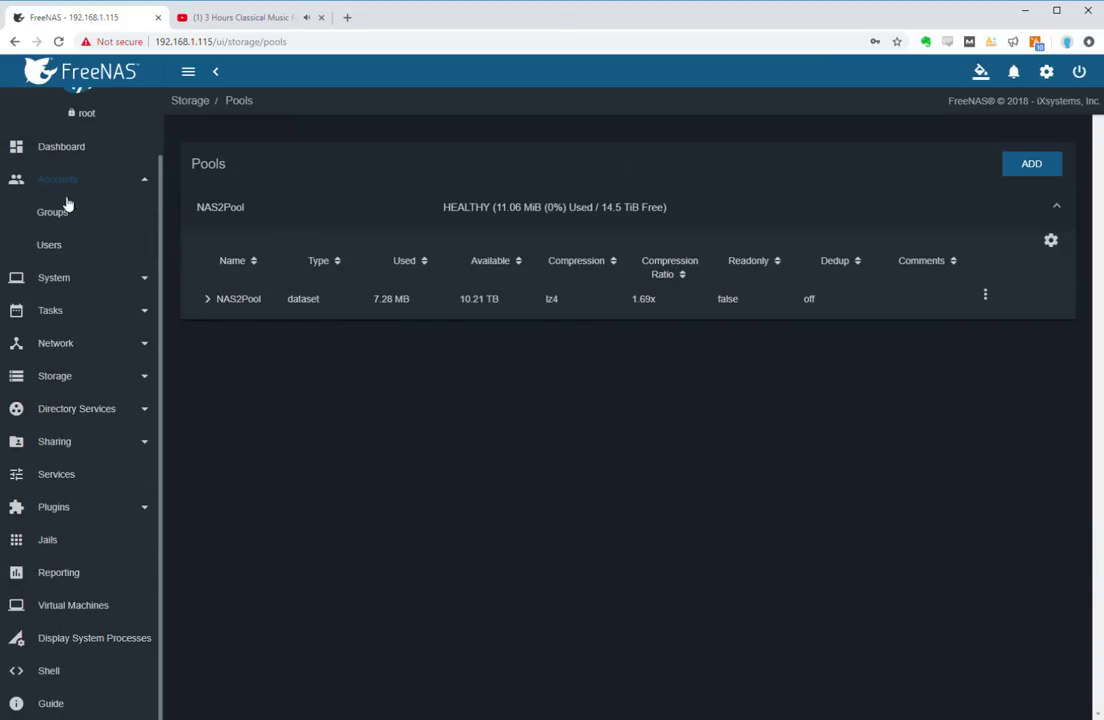
left_click(57, 248)
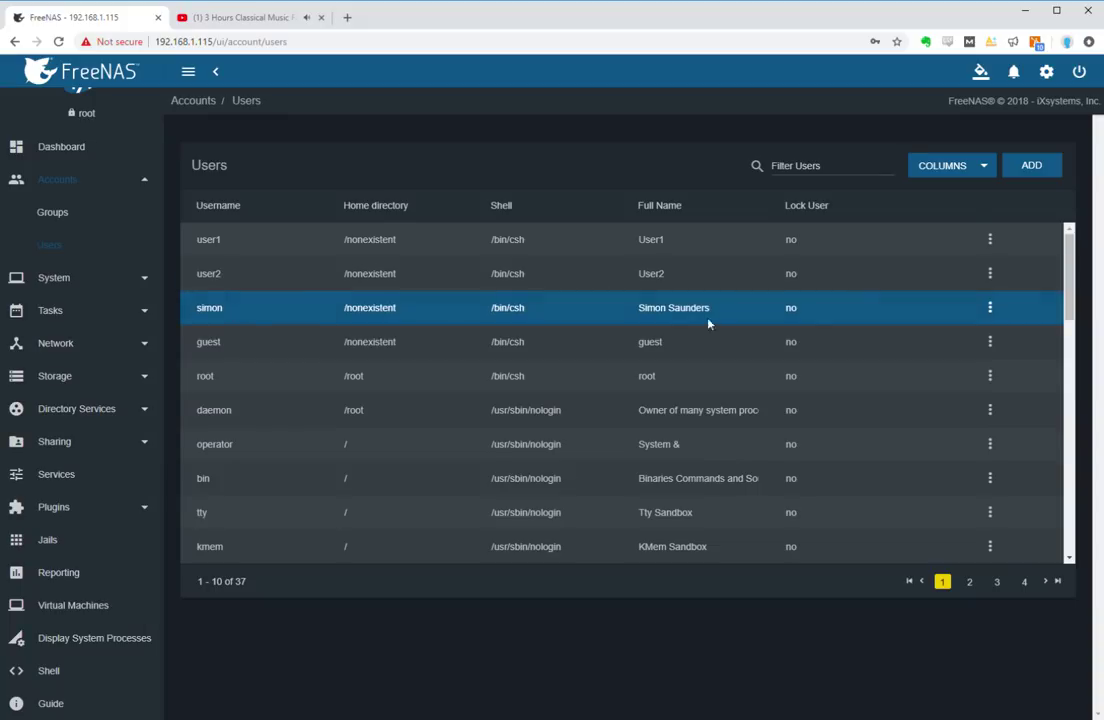
left_click(989, 307)
left_click(1007, 318)
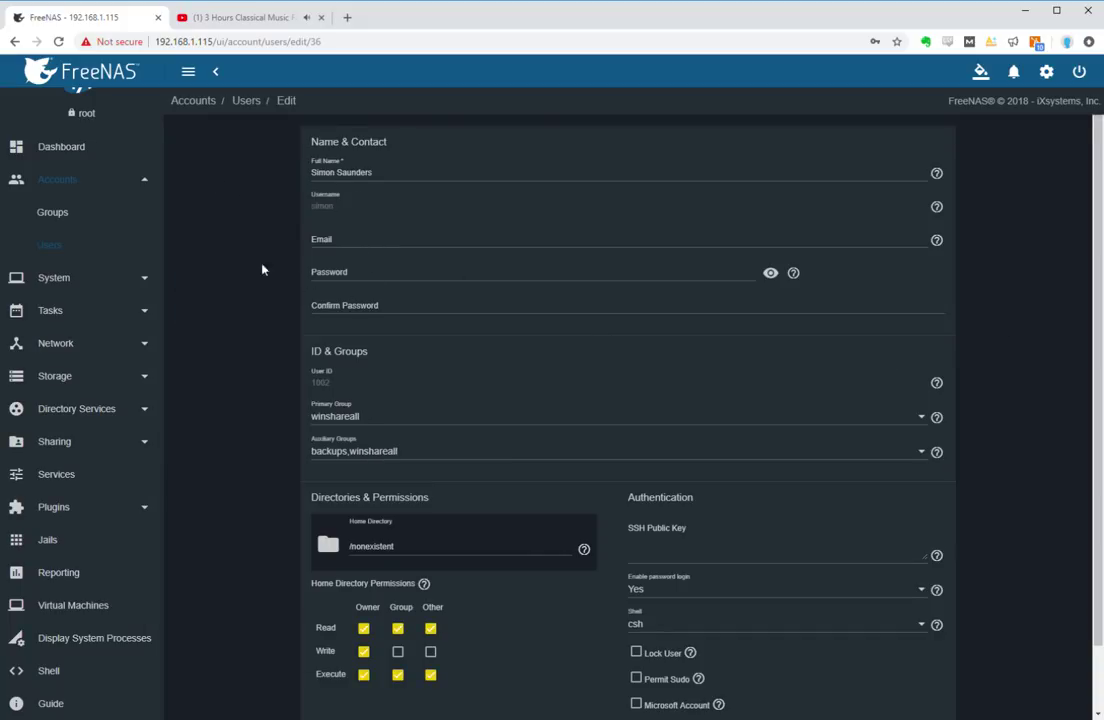
scroll(275, 300, "down", 1)
left_click(323, 699)
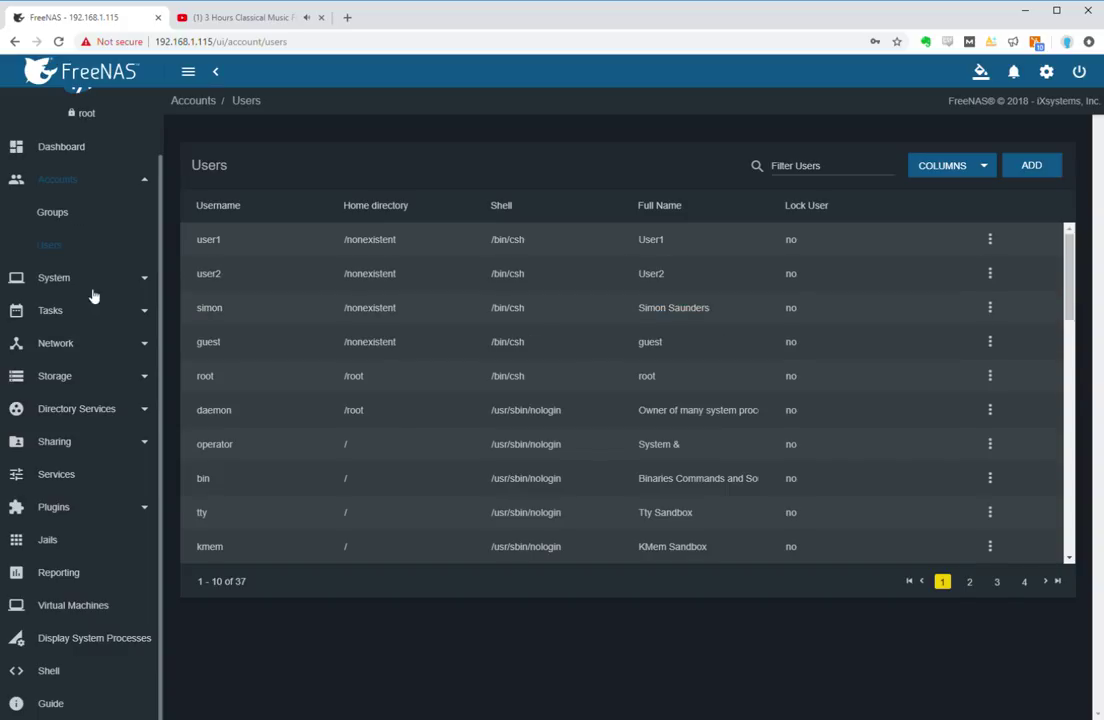
Look over the Storage > Disks list, then return to the Dashboard
left_click(97, 380)
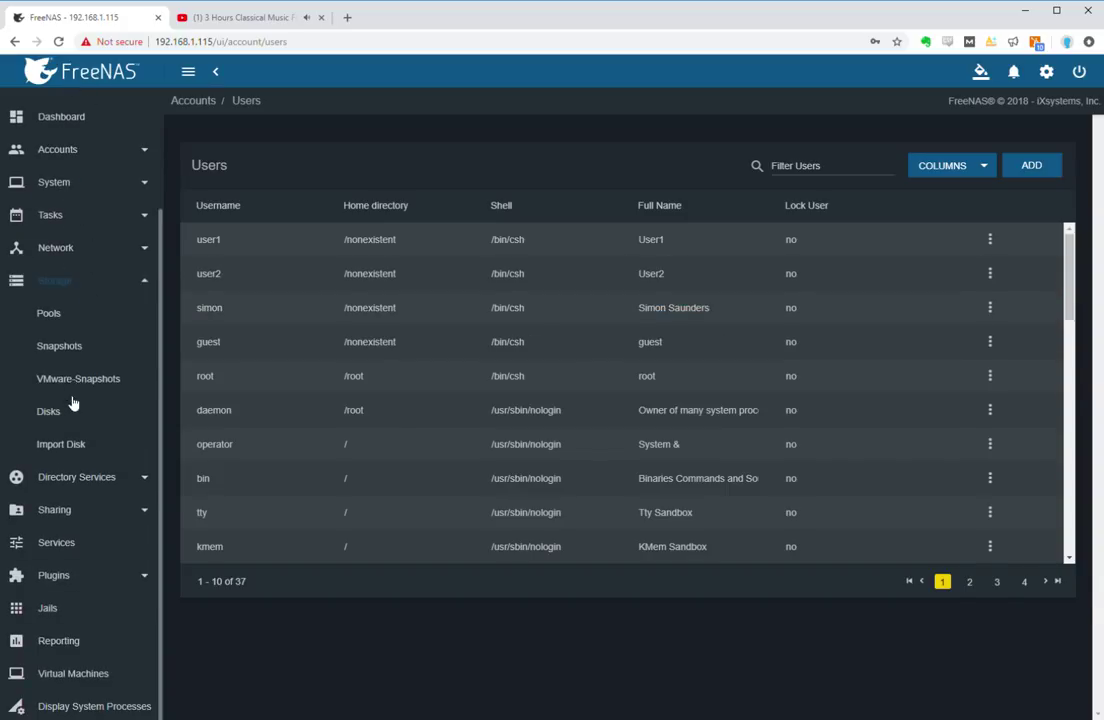
left_click(57, 411)
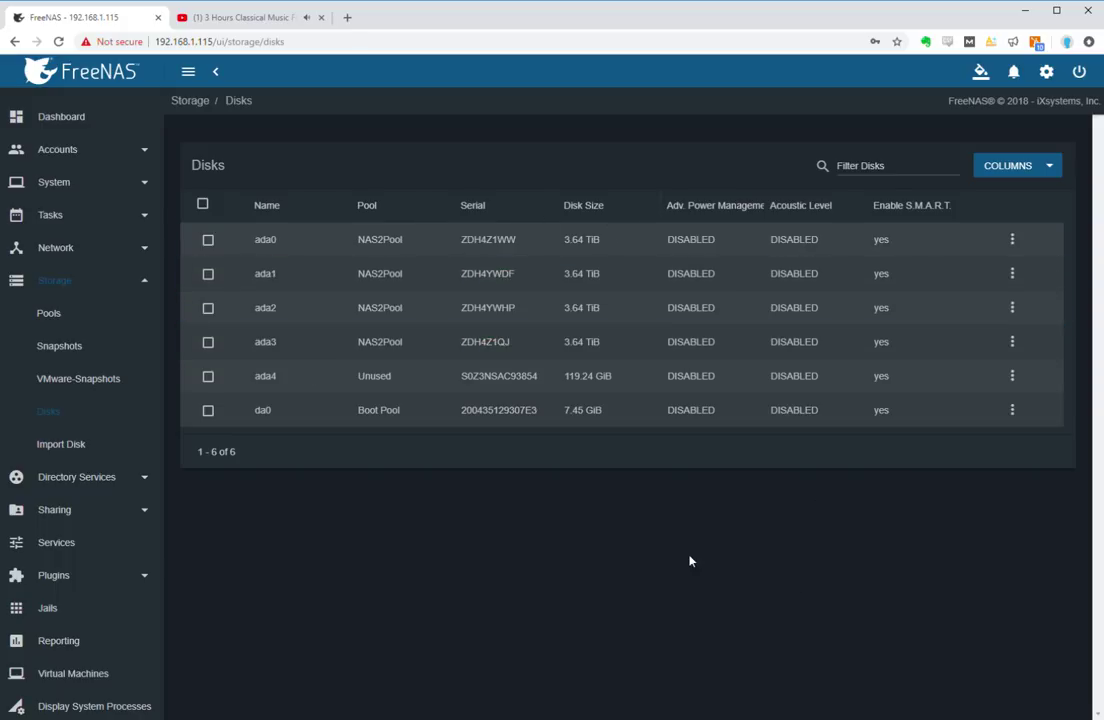
left_click(55, 115)
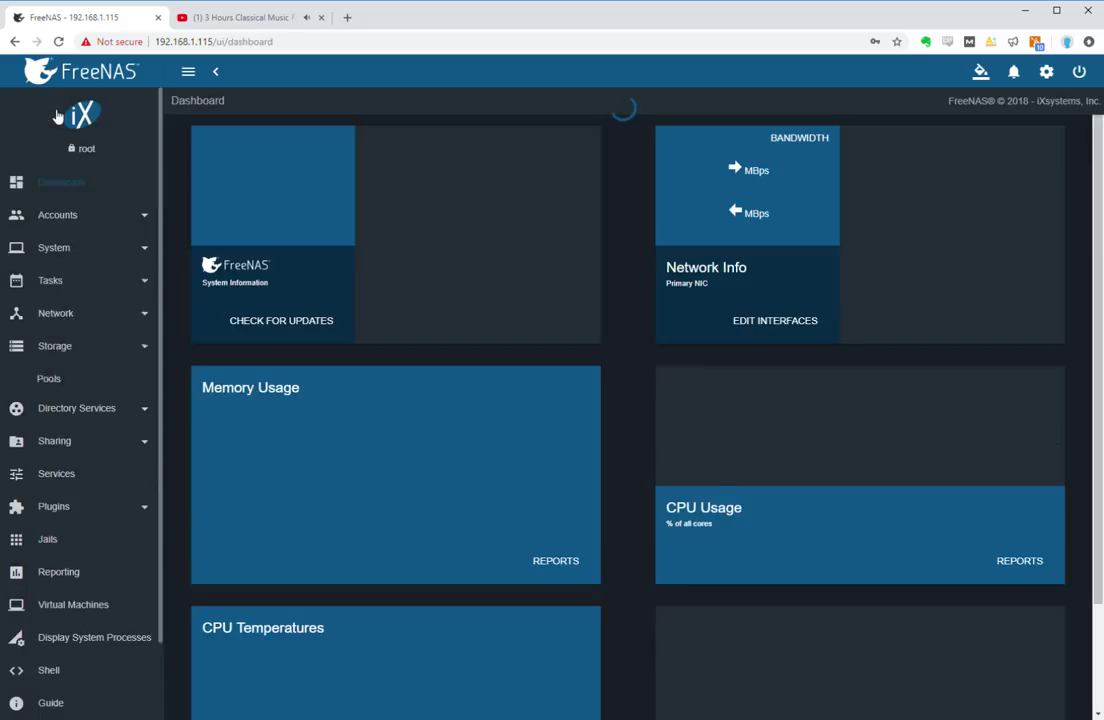